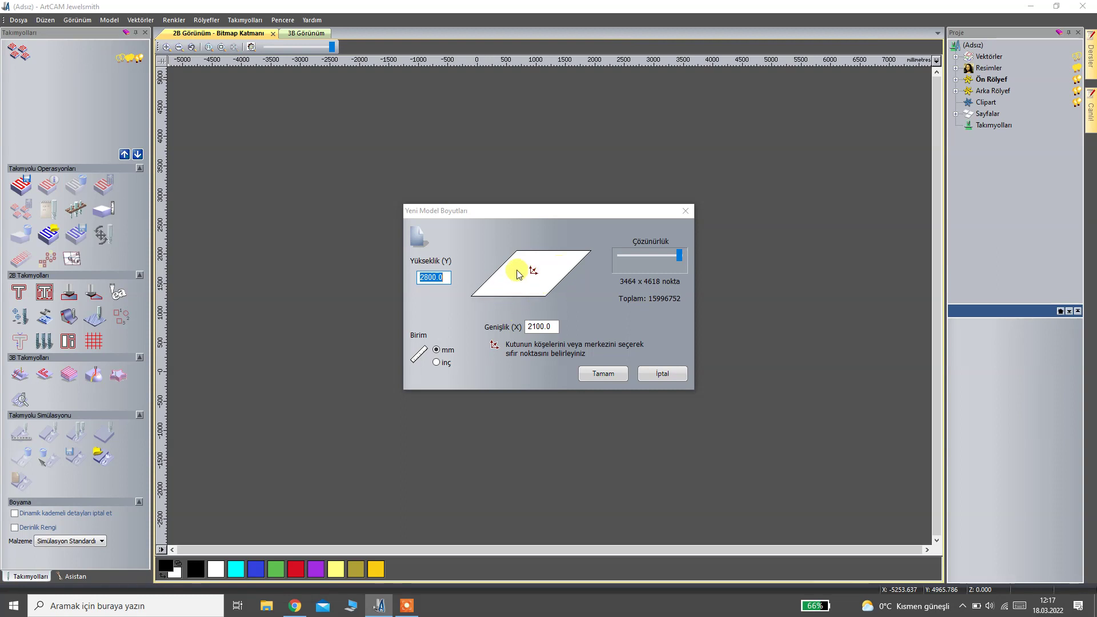
Create a new model 2100 mm wide and 2800 mm high with its origin at the lower-left corner, discarding unsaved changes.
click(481, 291)
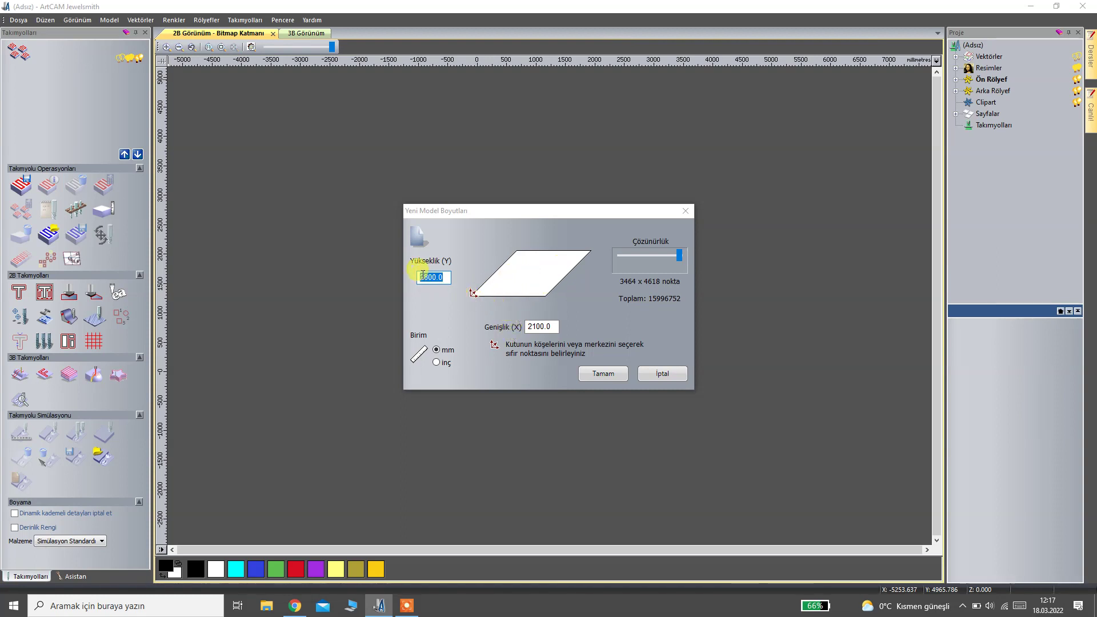
click(549, 327)
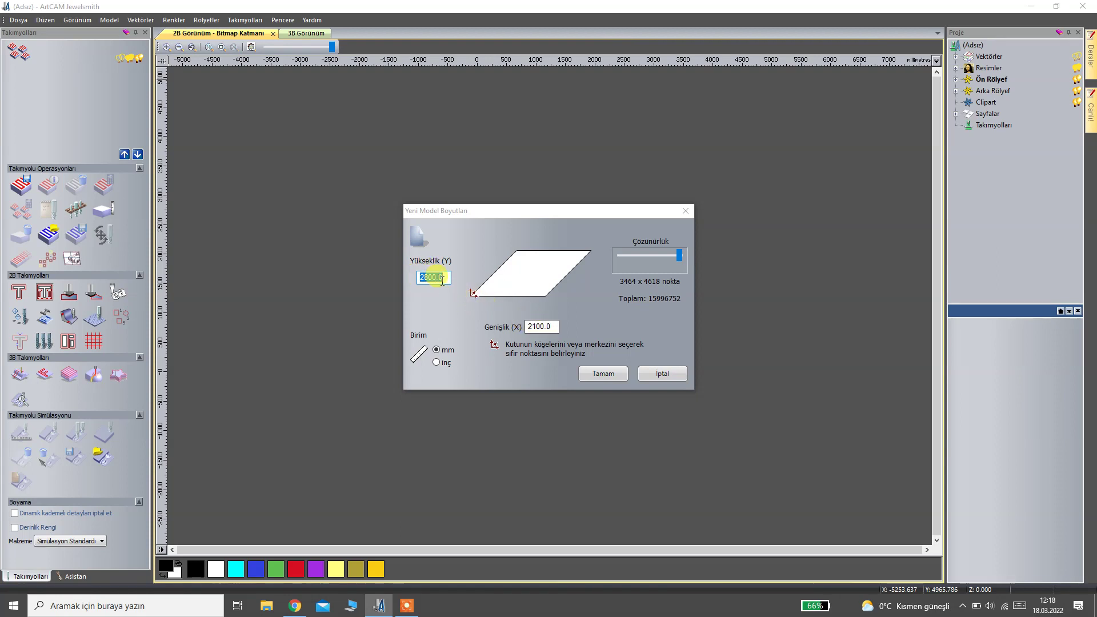
click(600, 375)
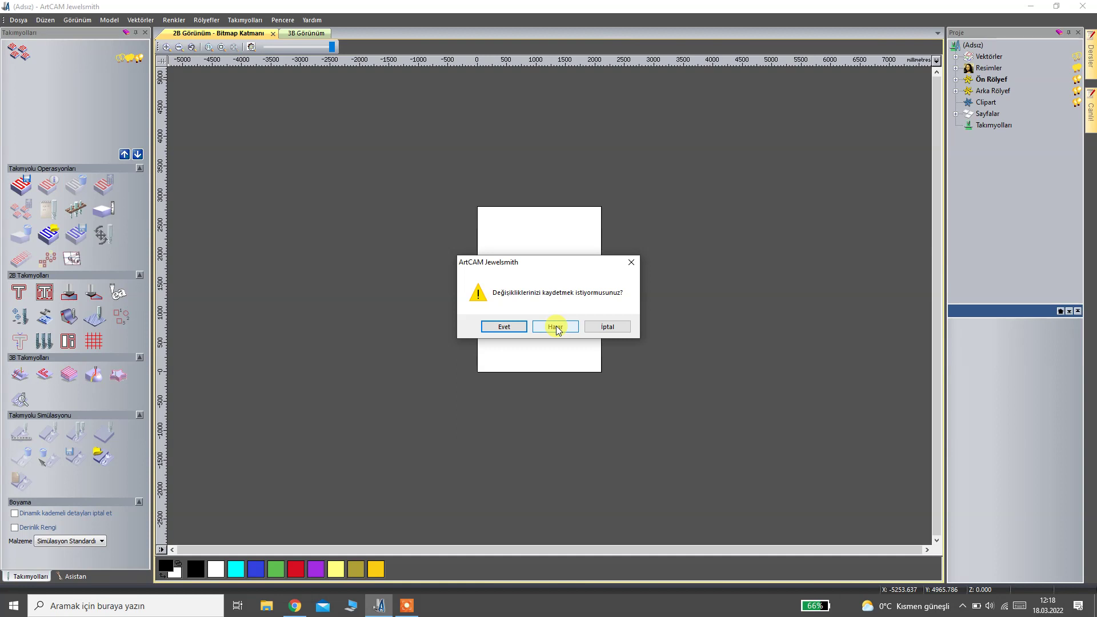
click(556, 327)
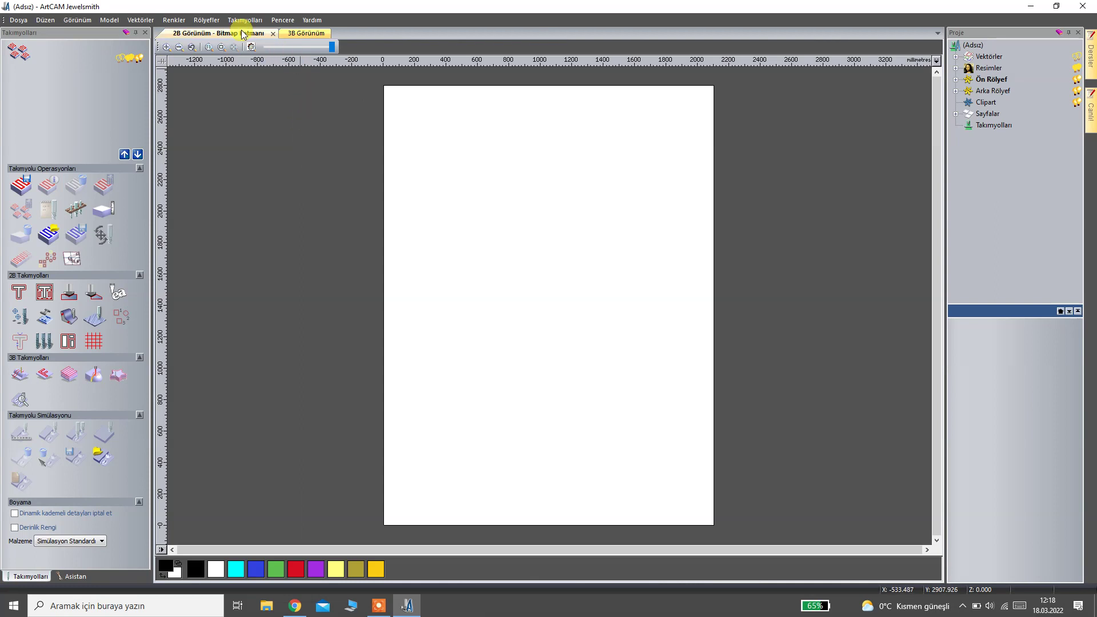
Import the vectors from desen1.dxf on the desktop in millimetres, centred on the model.
click(140, 20)
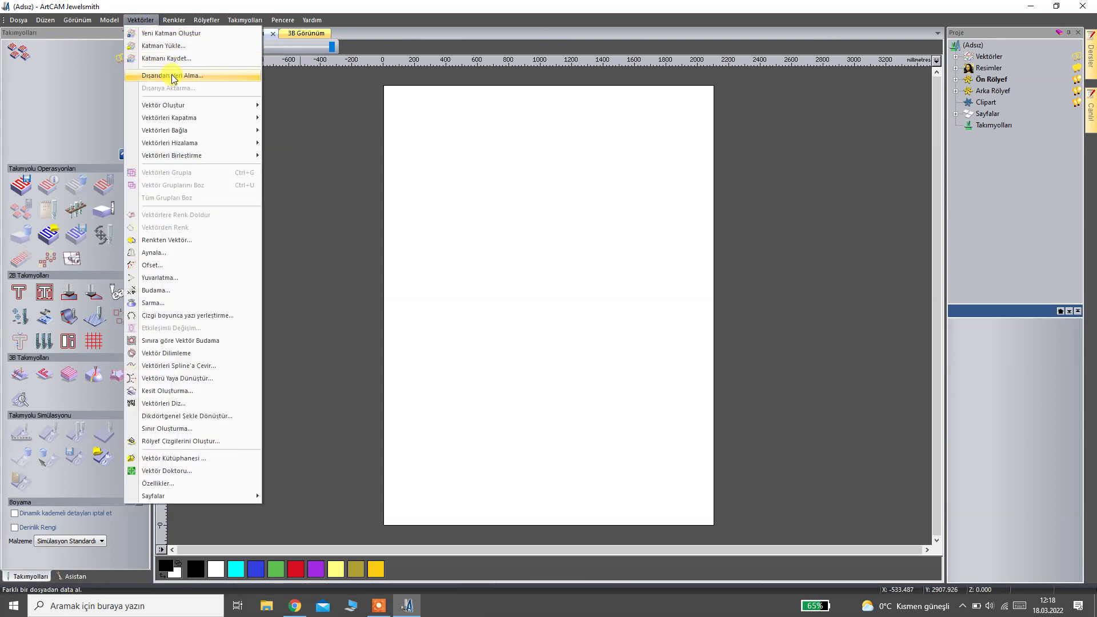
mouse_move(18, 20)
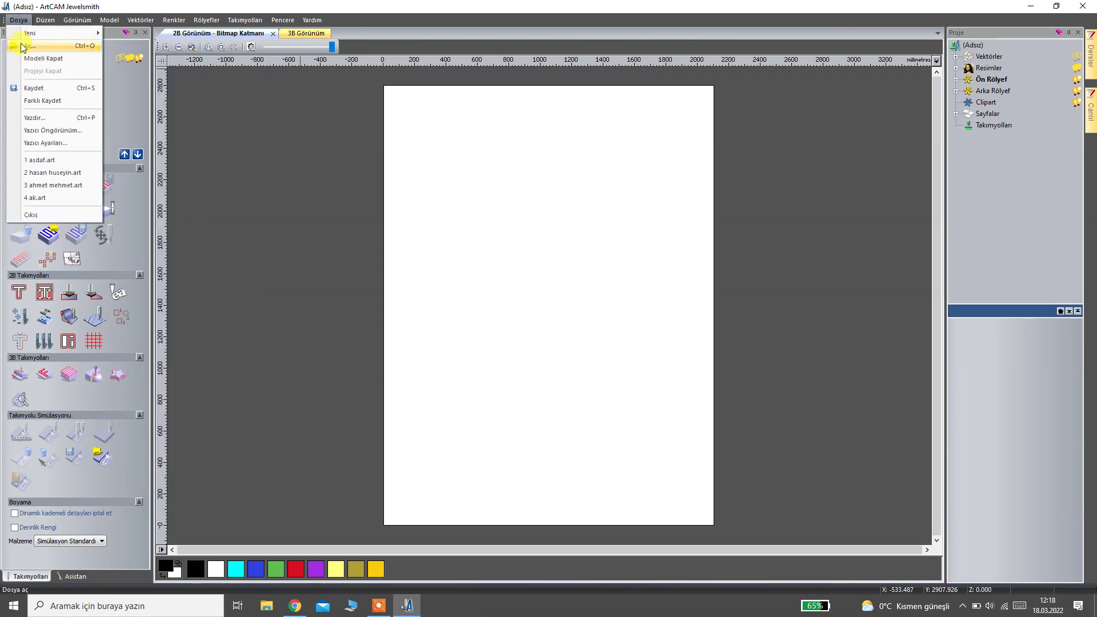
mouse_move(131, 22)
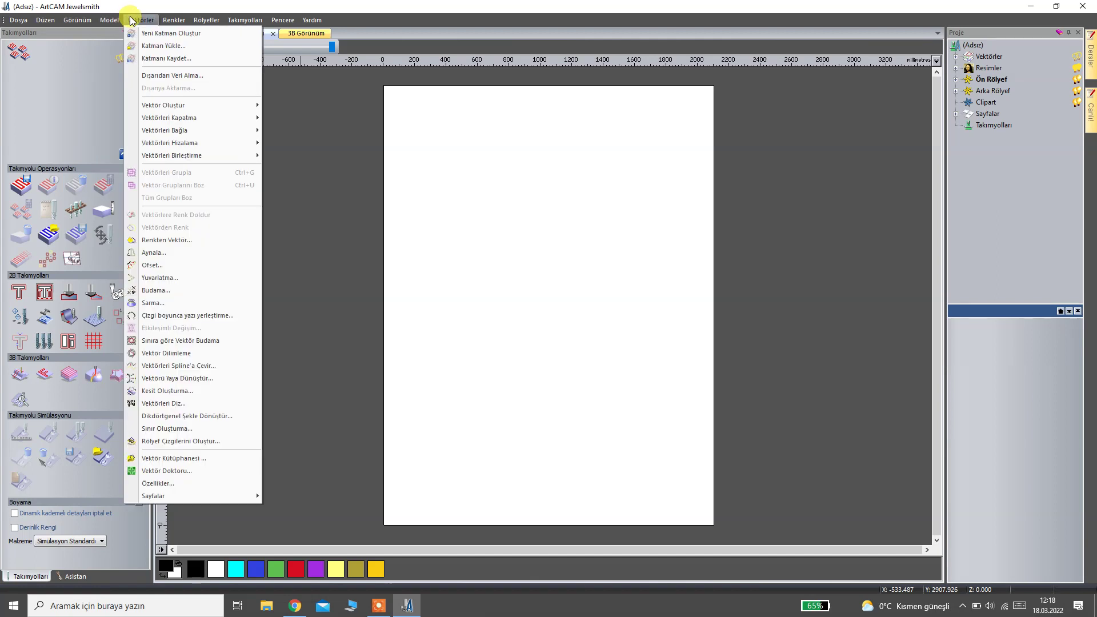
click(167, 76)
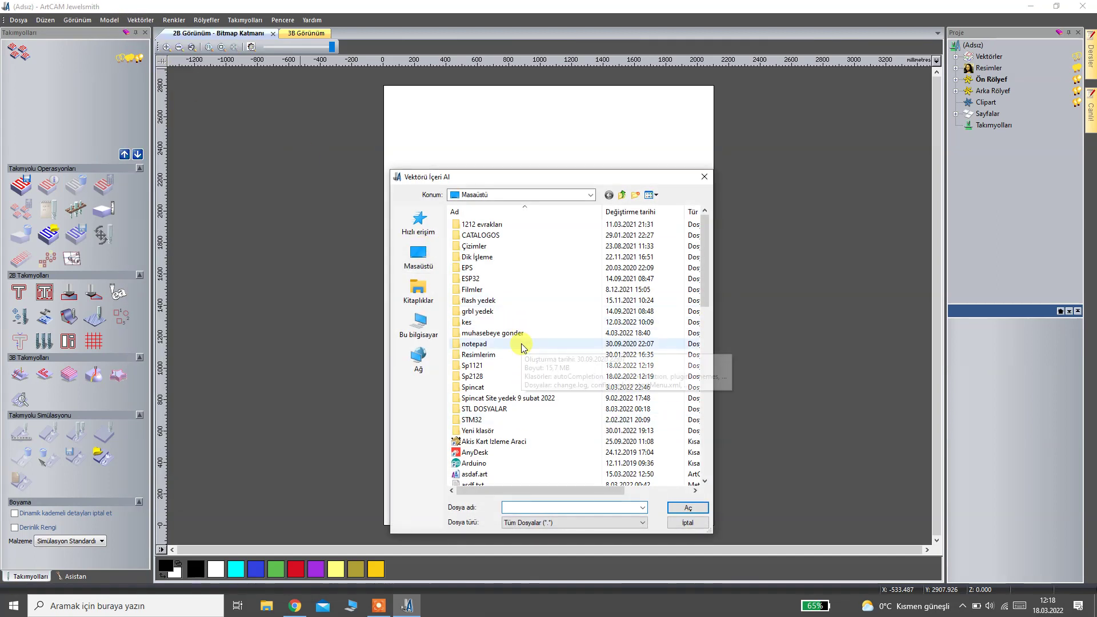
scroll(522, 346, down, 4)
click(490, 431)
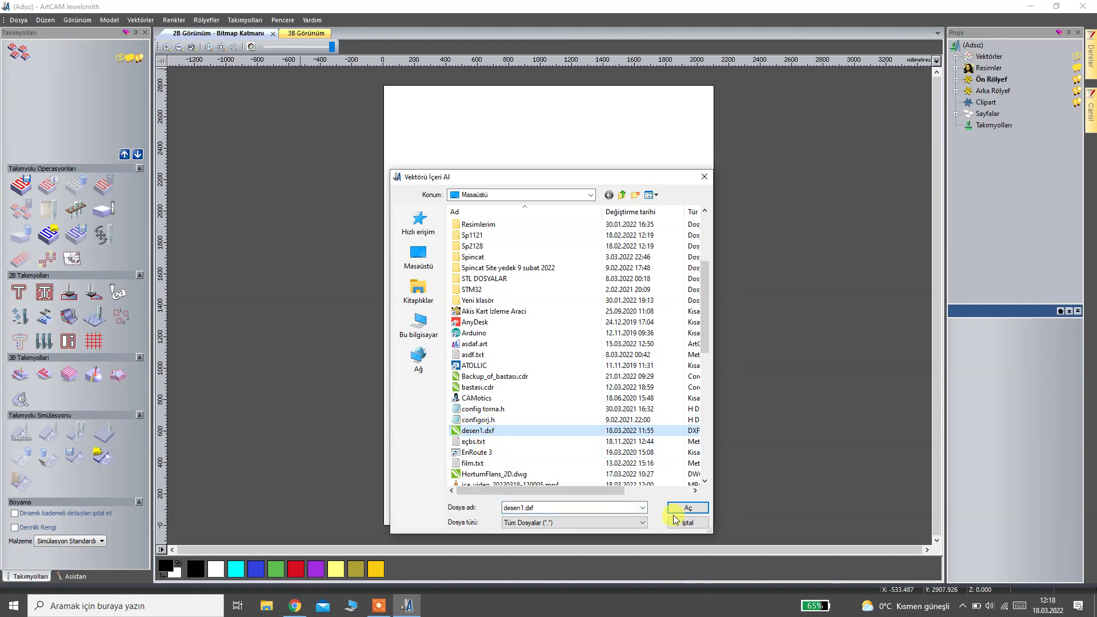
click(681, 510)
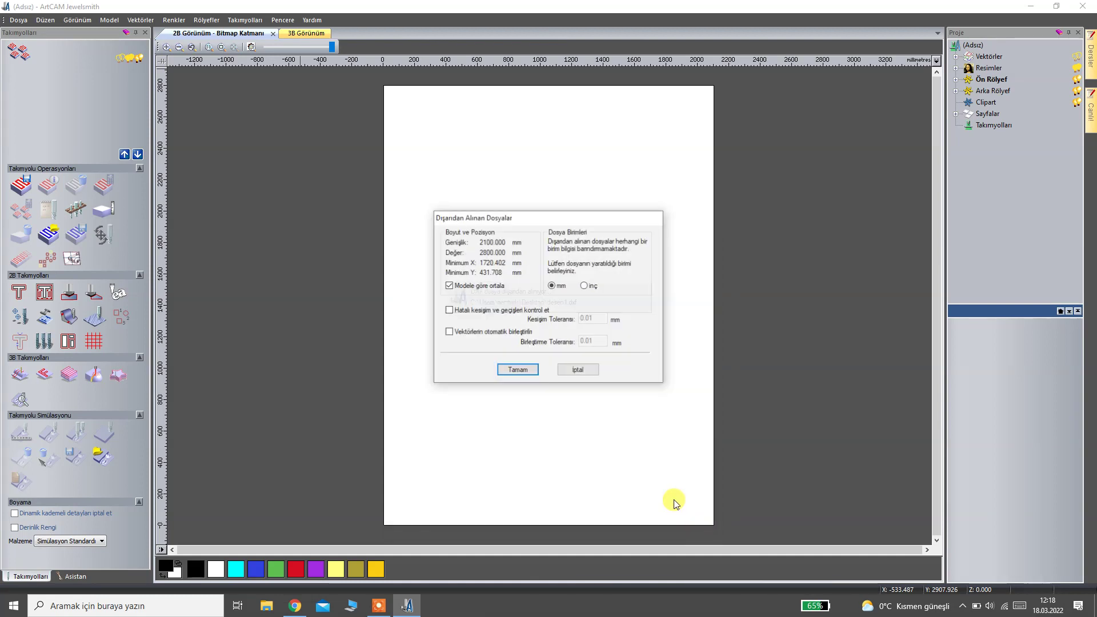
click(531, 371)
drag(554, 196, 643, 184)
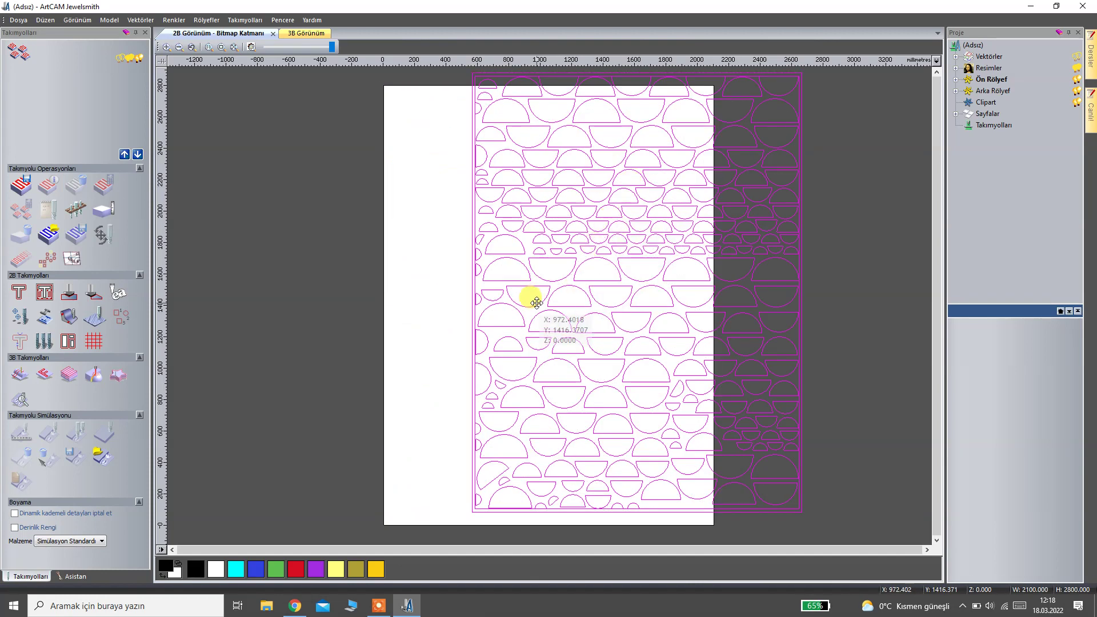
key(ctrl+z)
click(728, 123)
Delete the rectangular border vector around the semicircle pattern, just inside the sheet edge.
scroll(725, 78, up, 5)
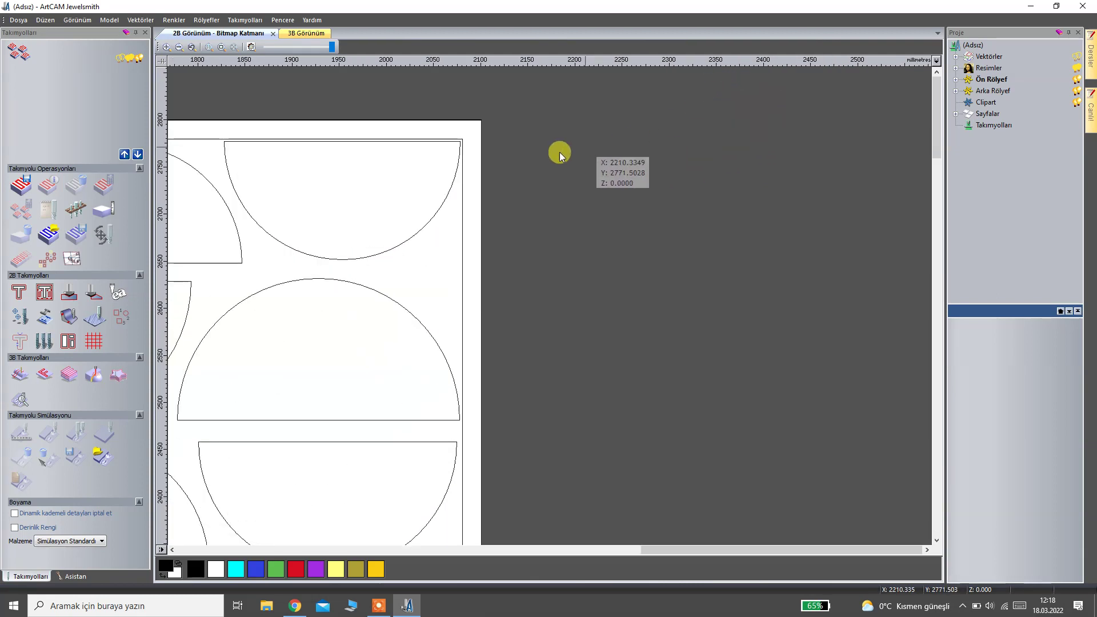
scroll(453, 128, up, 2)
click(471, 175)
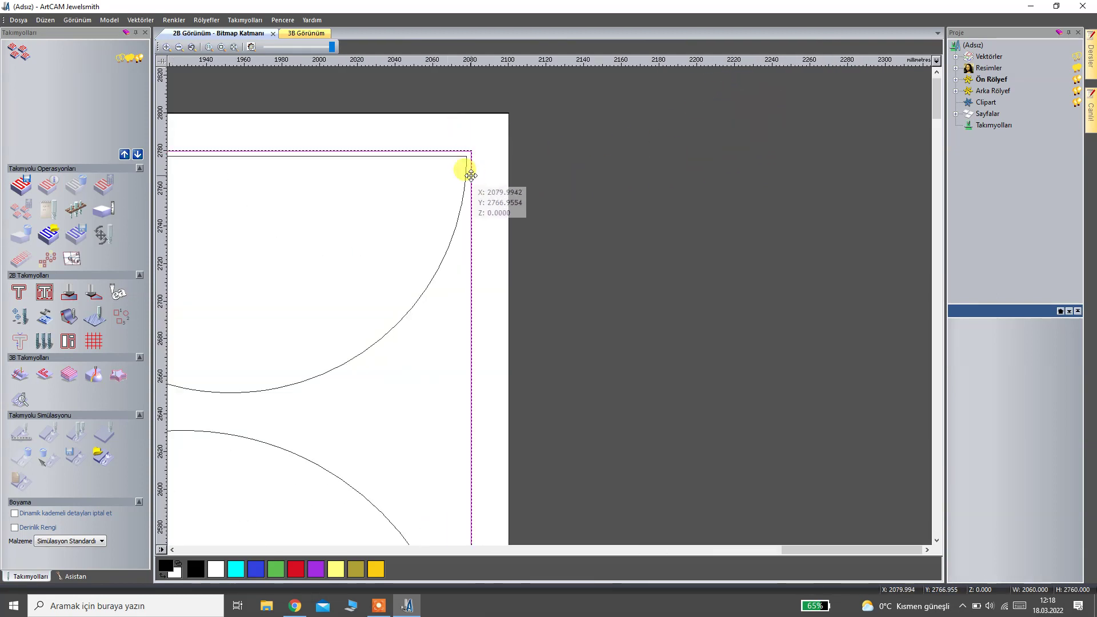
click(488, 171)
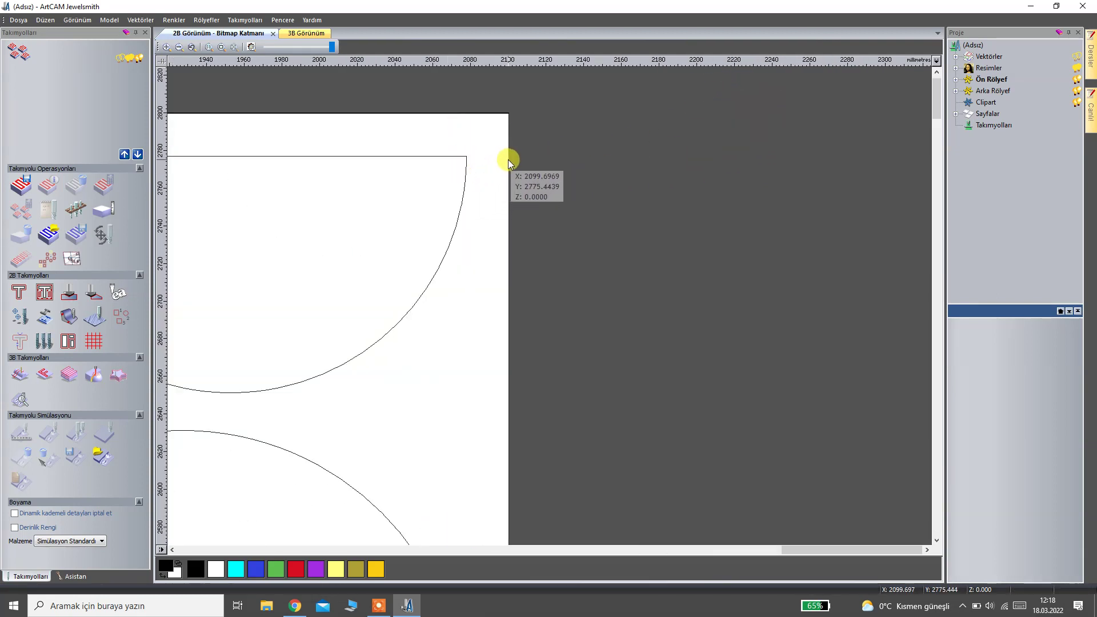
scroll(567, 184, down, 10)
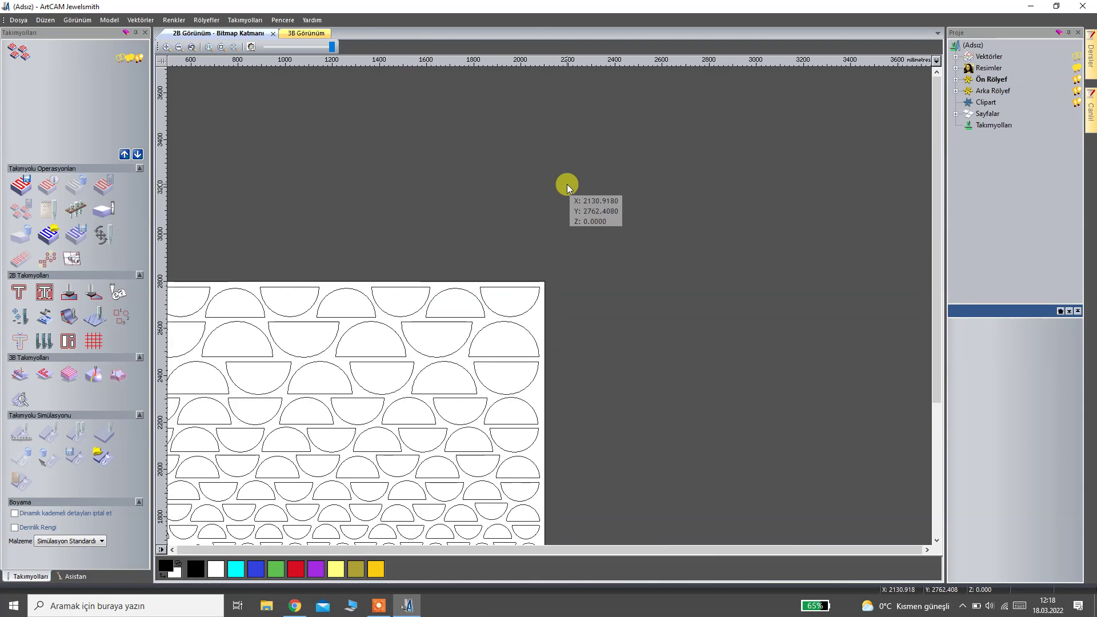
Check whether the arcs and straight base lines of the semicircles near the sheet's lower edge are separate vectors.
scroll(505, 461, up, 3)
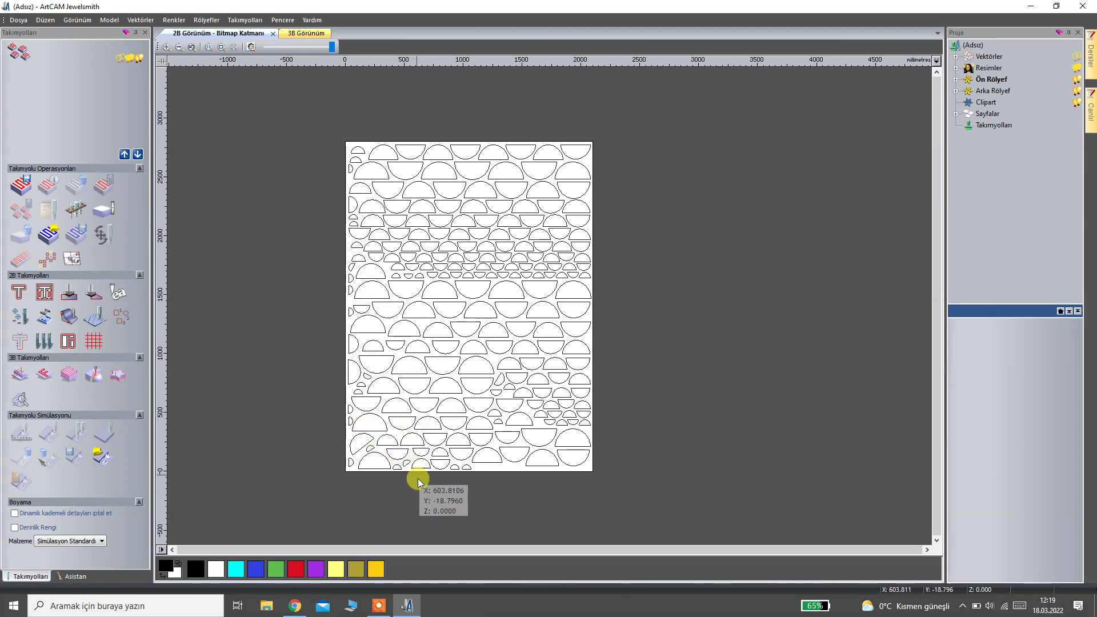
scroll(425, 477, up, 3)
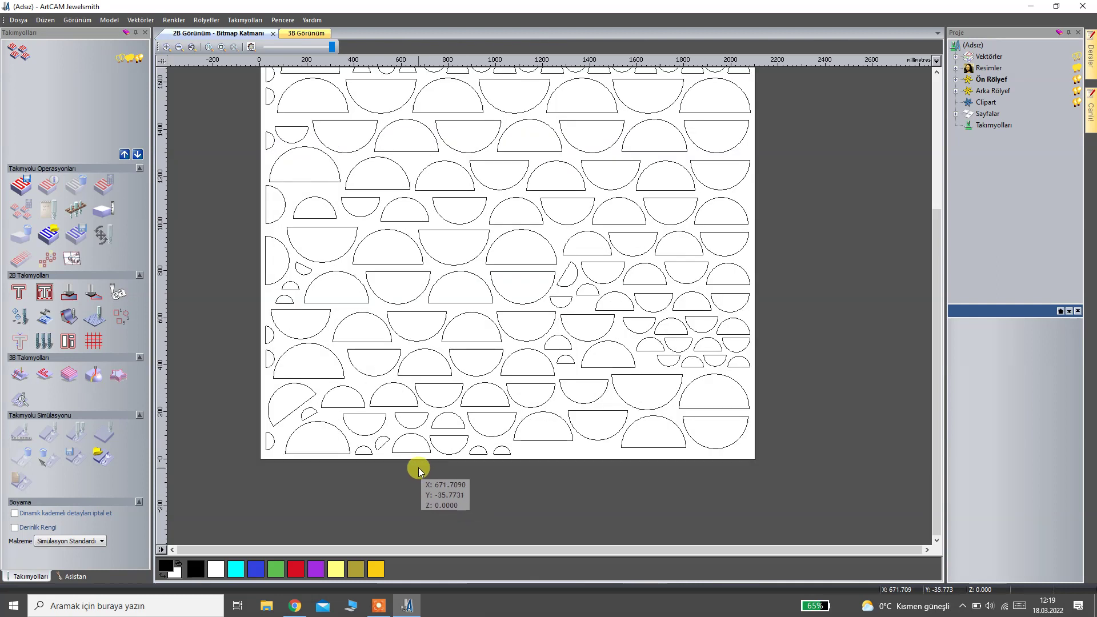
click(336, 426)
scroll(289, 462, up, 2)
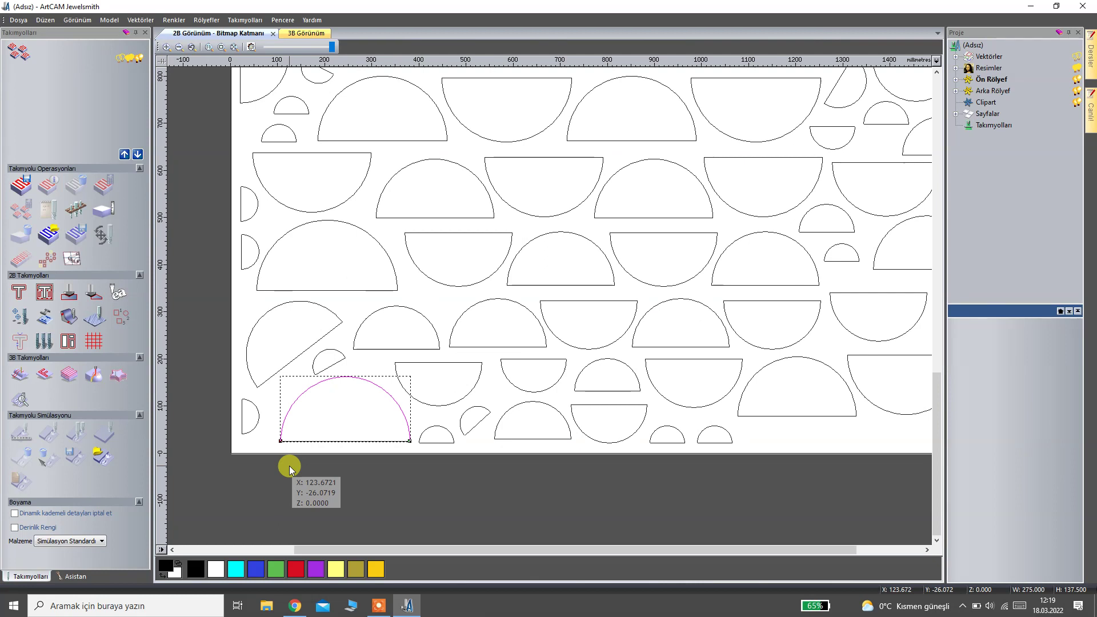
click(307, 433)
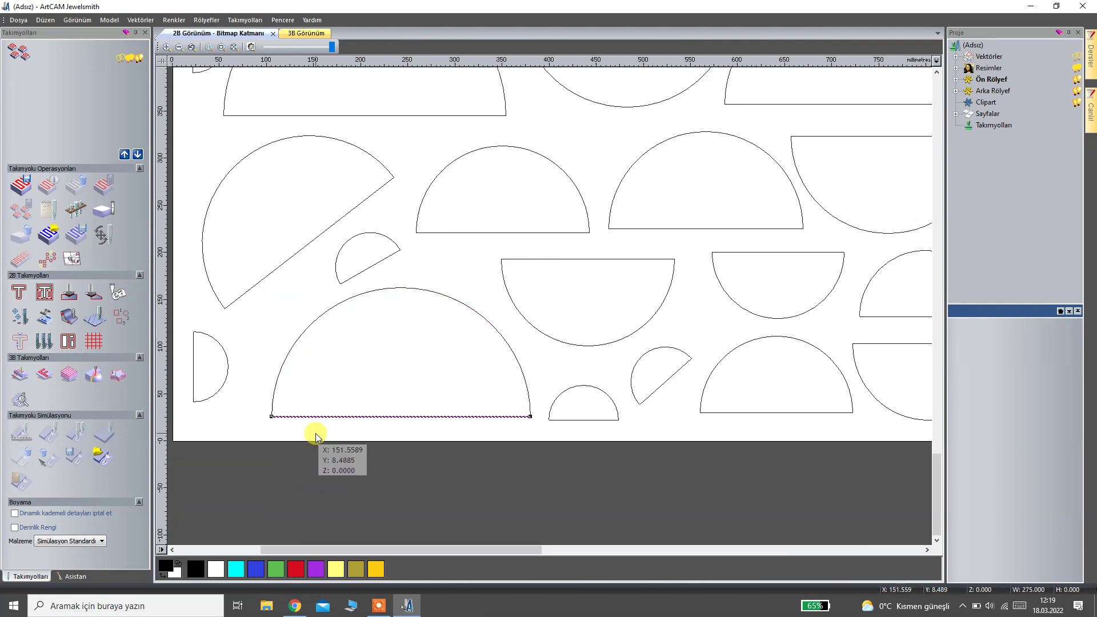
click(305, 416)
click(278, 374)
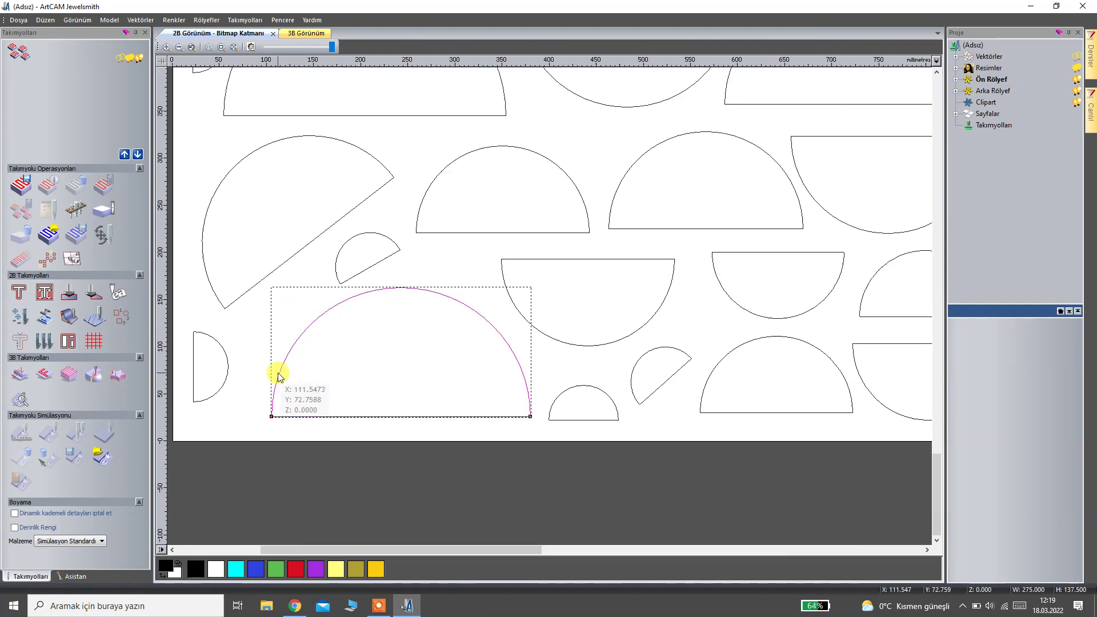
click(556, 419)
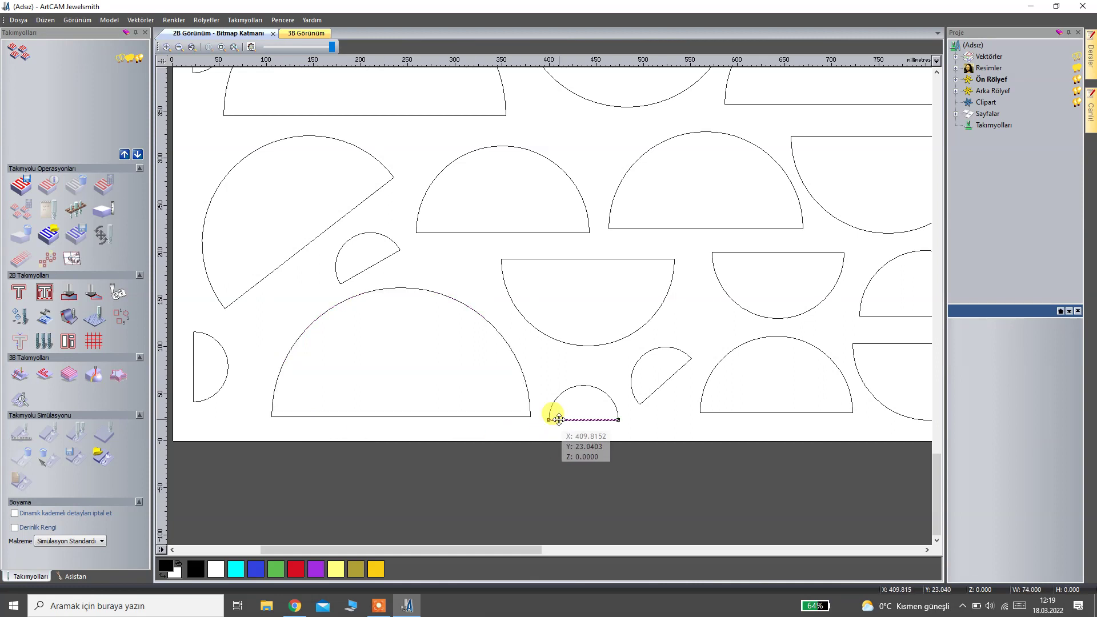
click(616, 343)
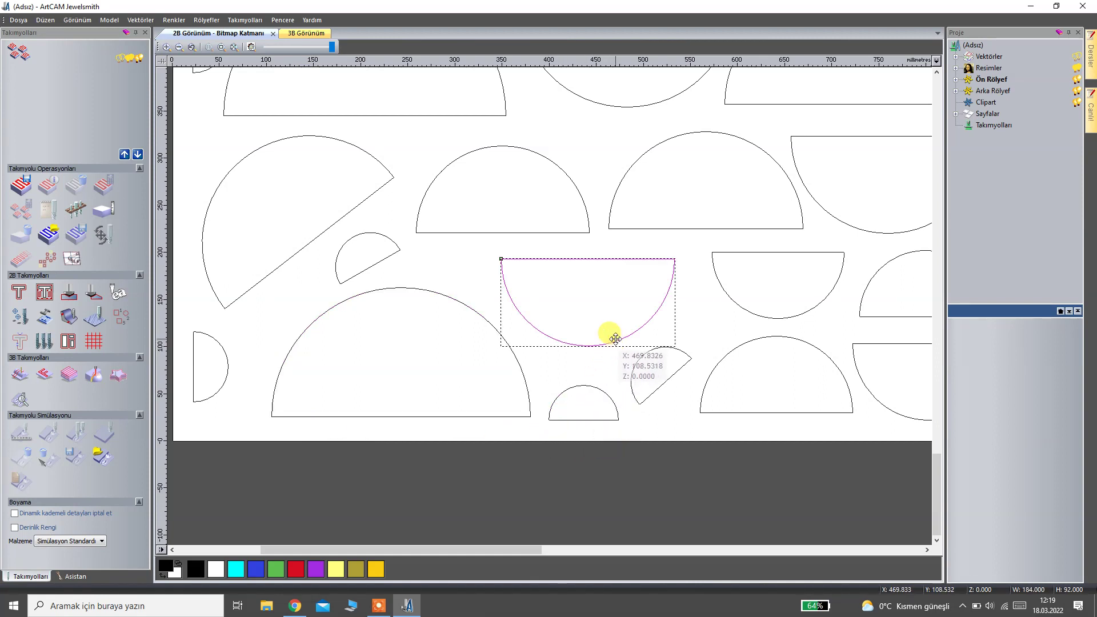
click(606, 396)
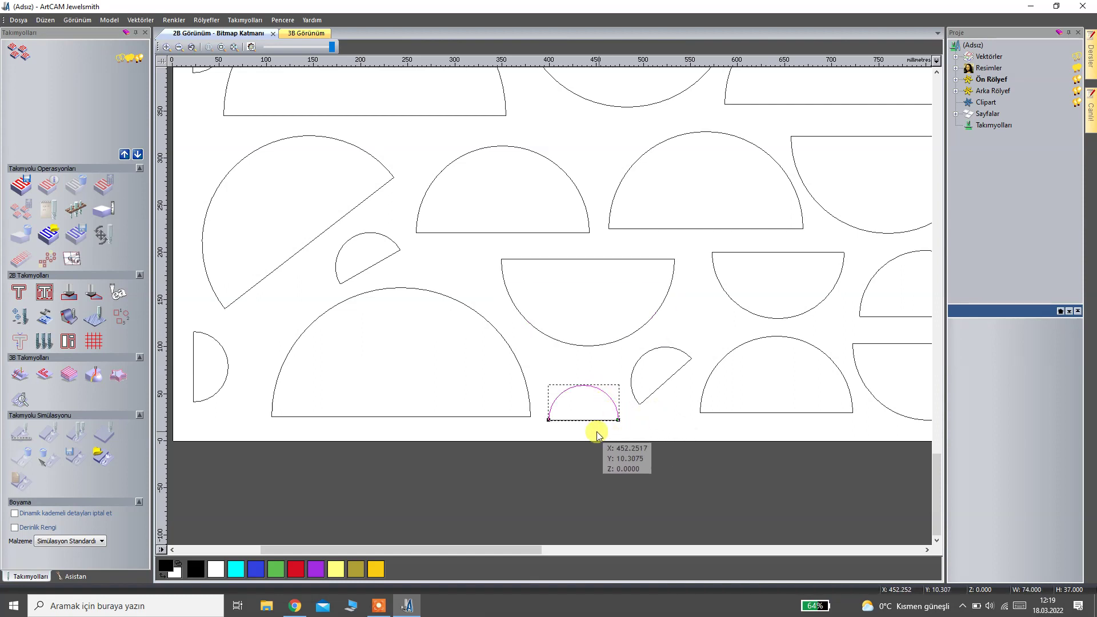
scroll(591, 433, up, 3)
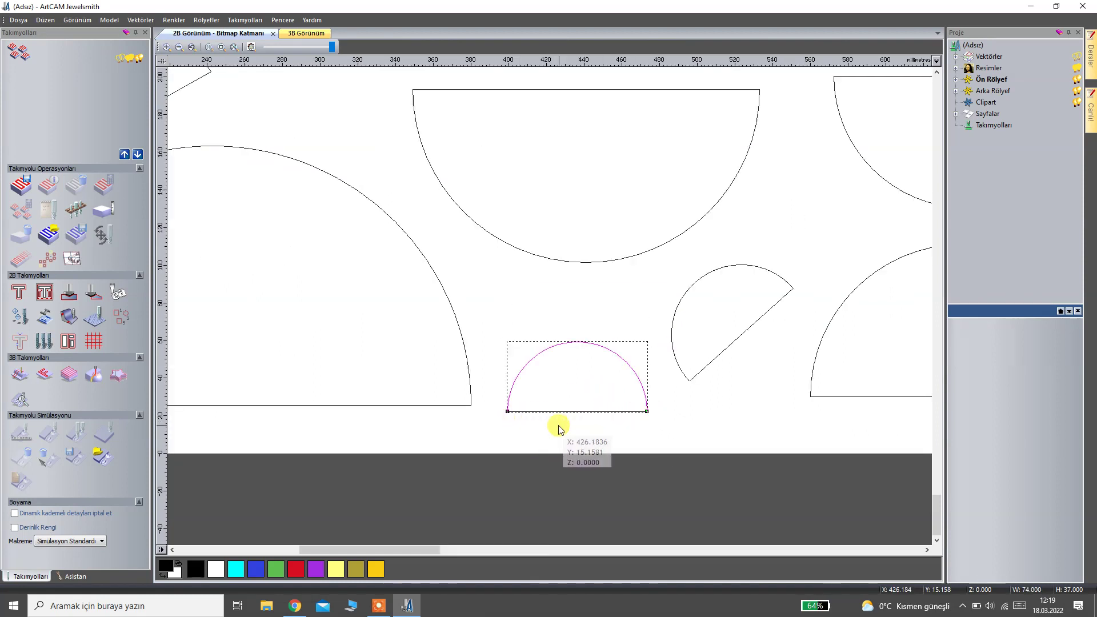
Select all vectors of the semicircle pattern across the whole sheet.
scroll(541, 412, down, 10)
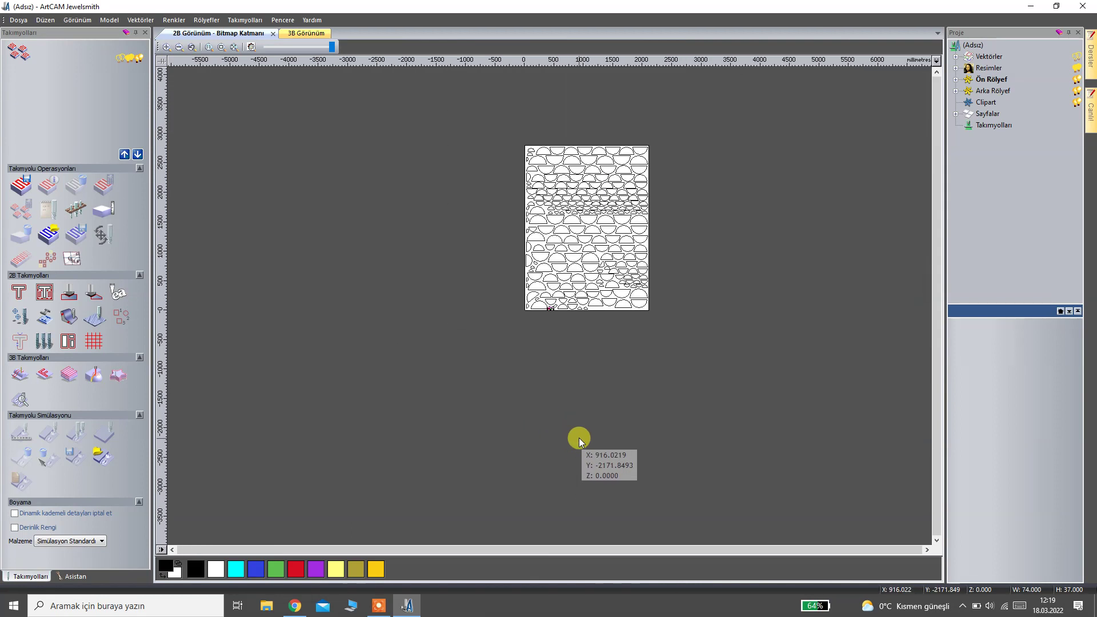
drag(503, 134, 691, 326)
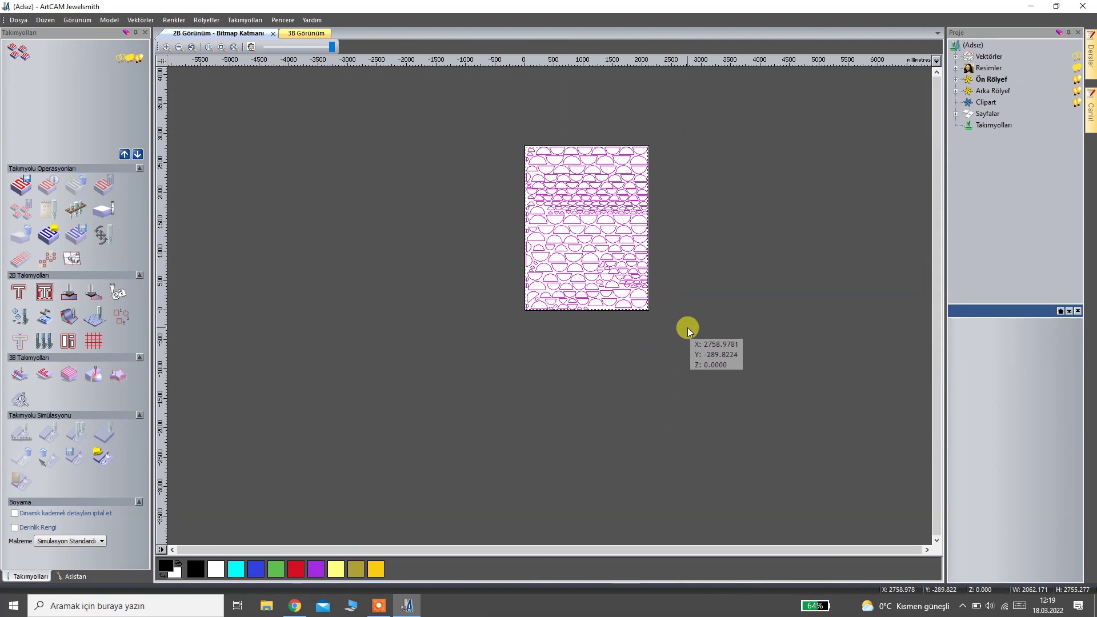
scroll(635, 229, up, 2)
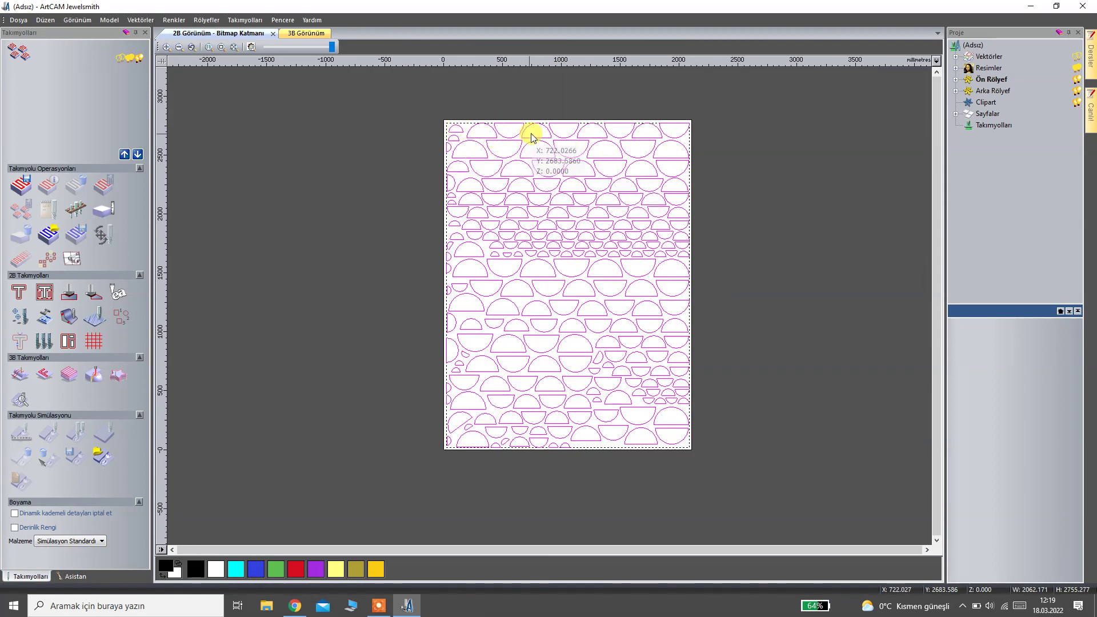
scroll(455, 130, up, 2)
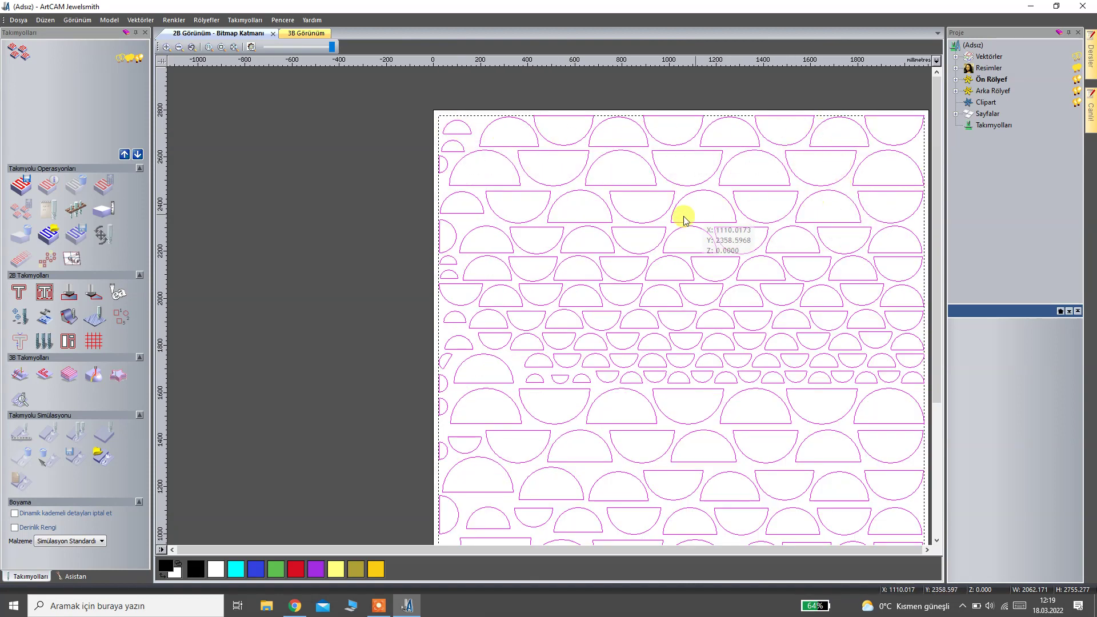
scroll(572, 256, down, 2)
scroll(693, 500, up, 2)
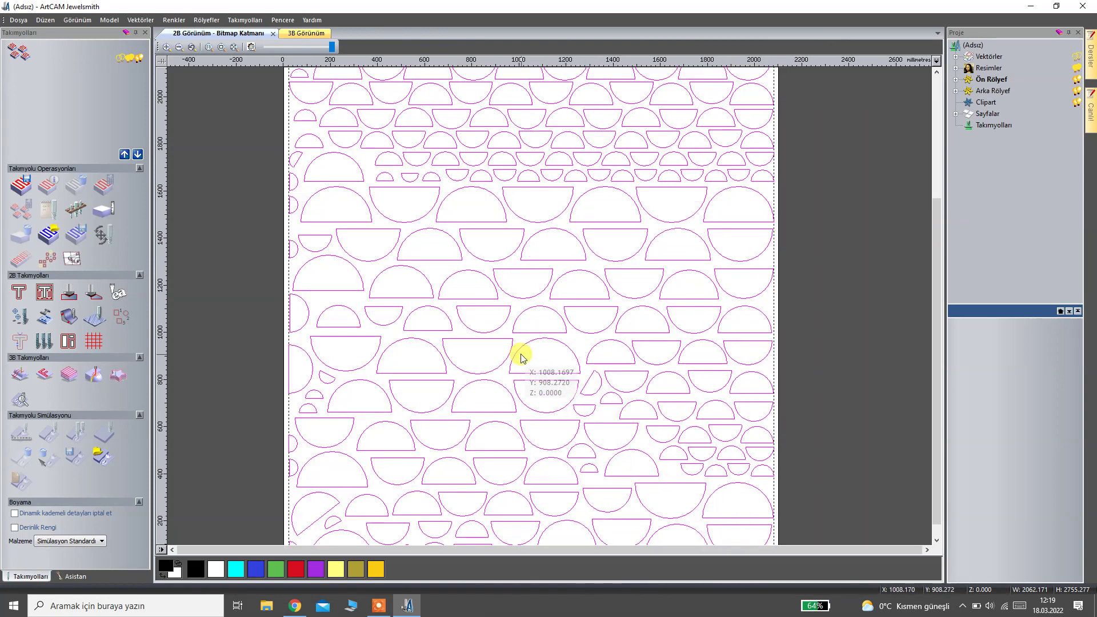
scroll(522, 350, down, 2)
scroll(531, 426, up, 2)
scroll(537, 436, up, 2)
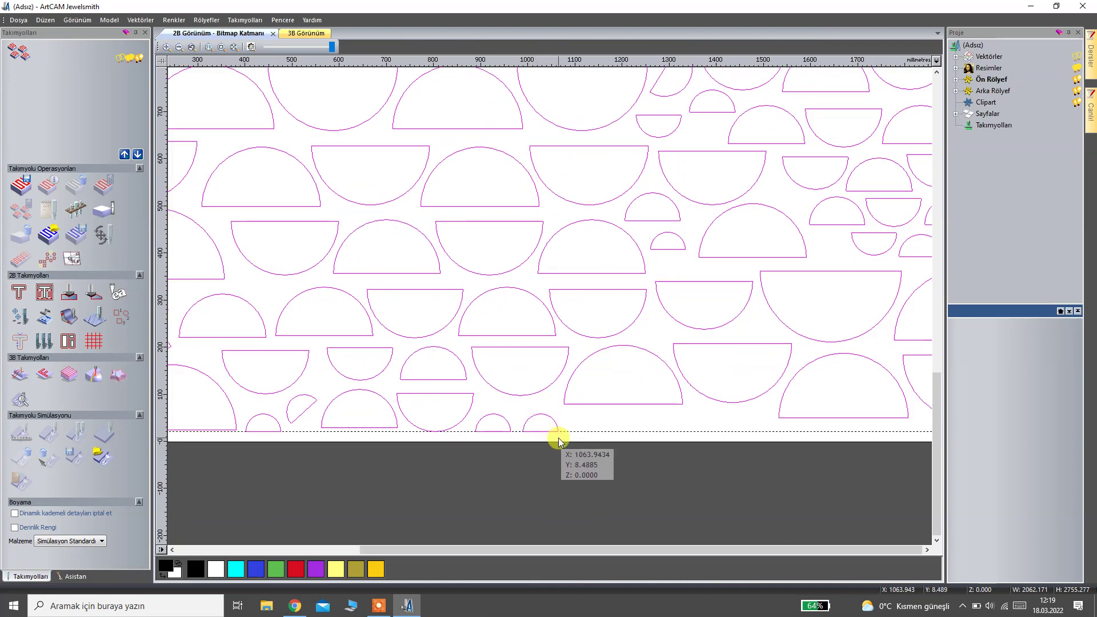
scroll(592, 453, down, 2)
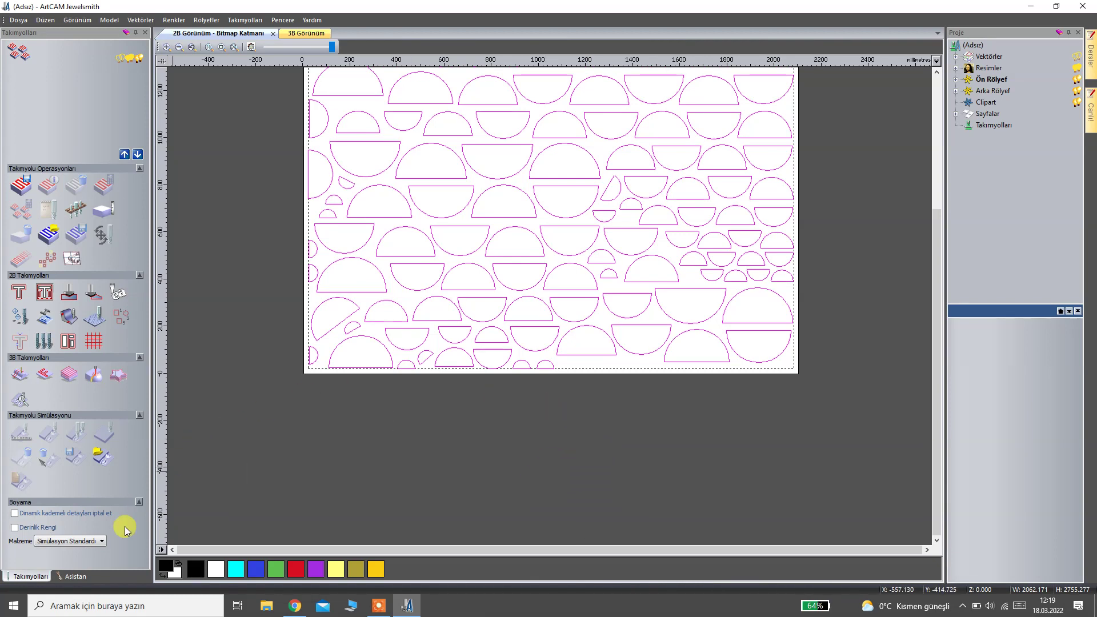
Join the selected pattern vectors at their coincident nodes with a tolerance of 0.025.
click(64, 577)
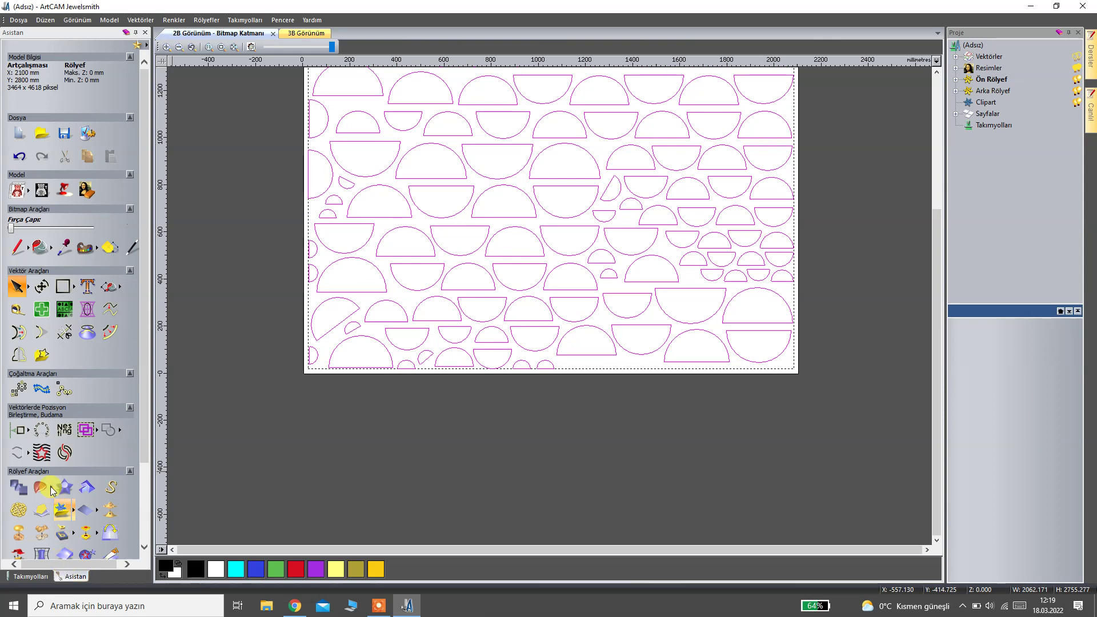
click(120, 432)
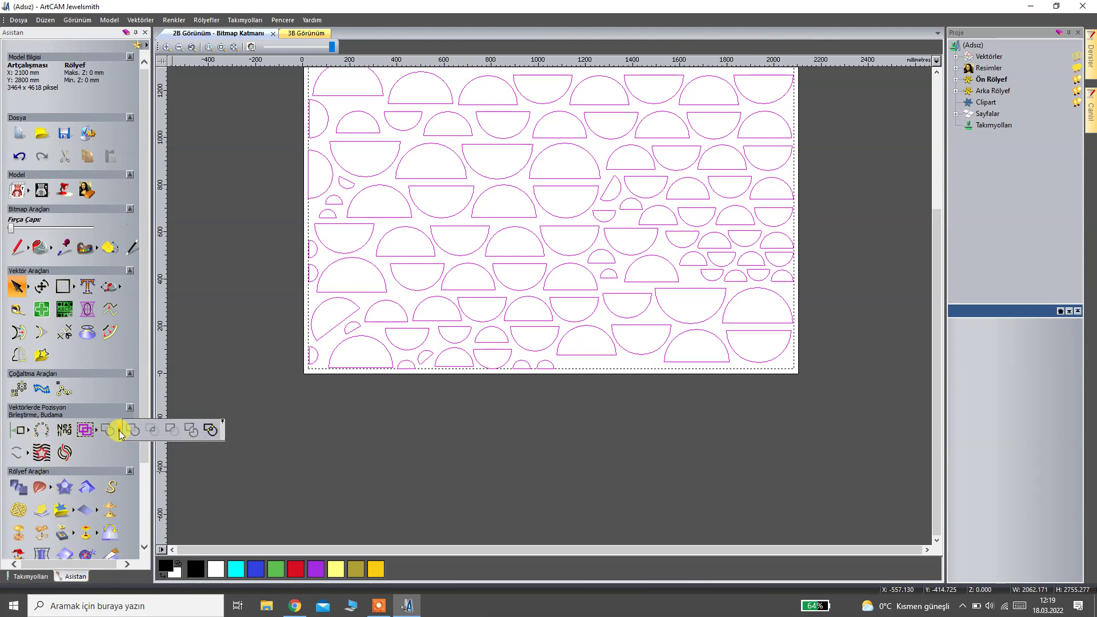
click(28, 455)
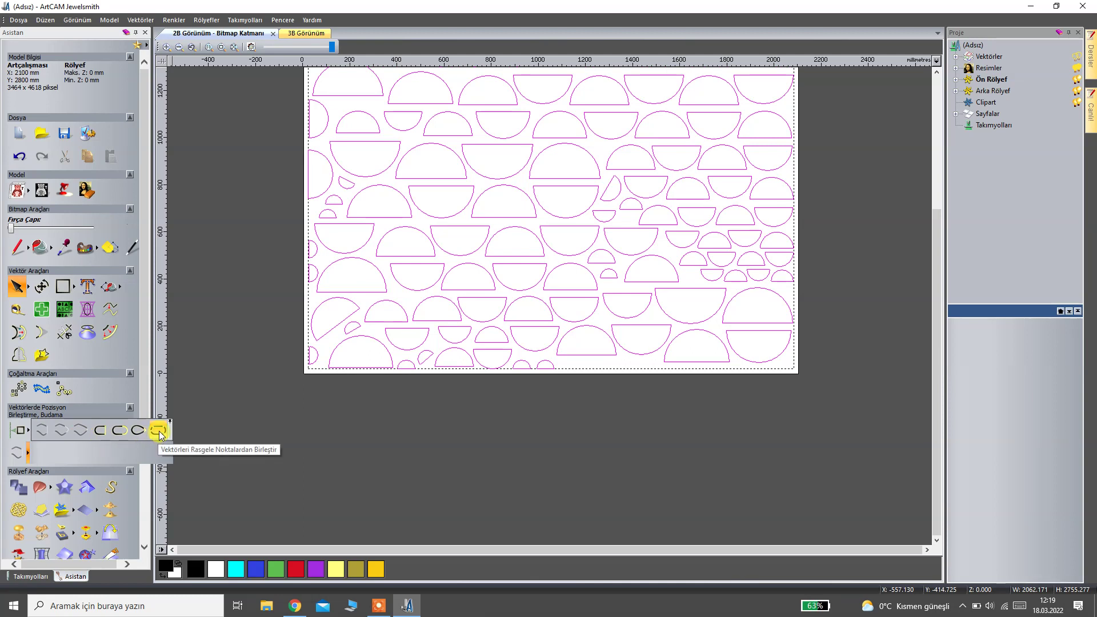
click(159, 432)
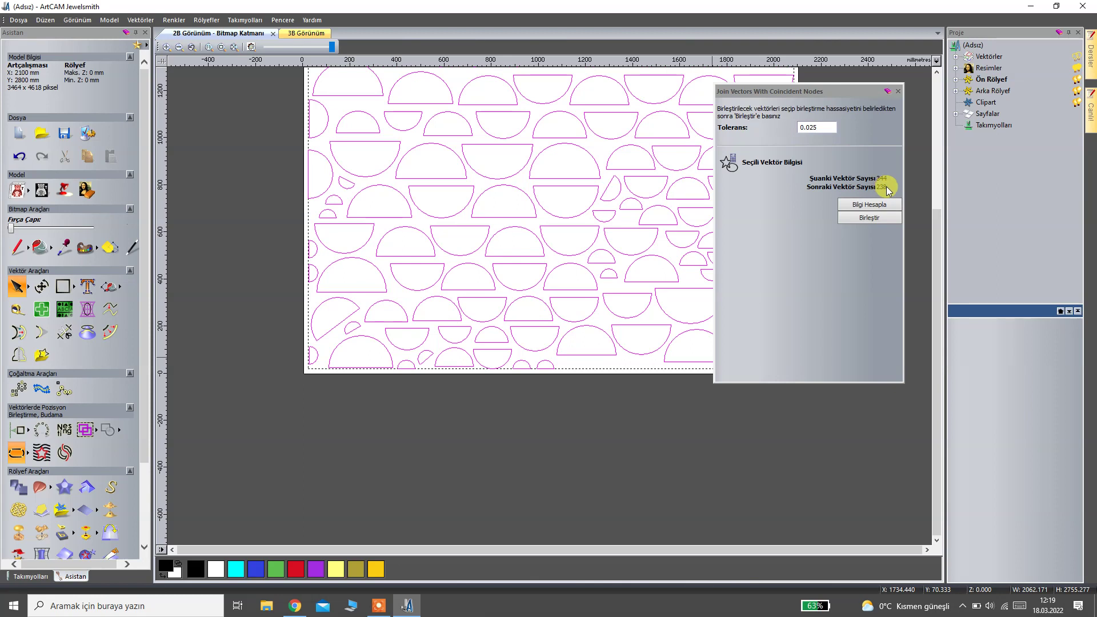
click(876, 220)
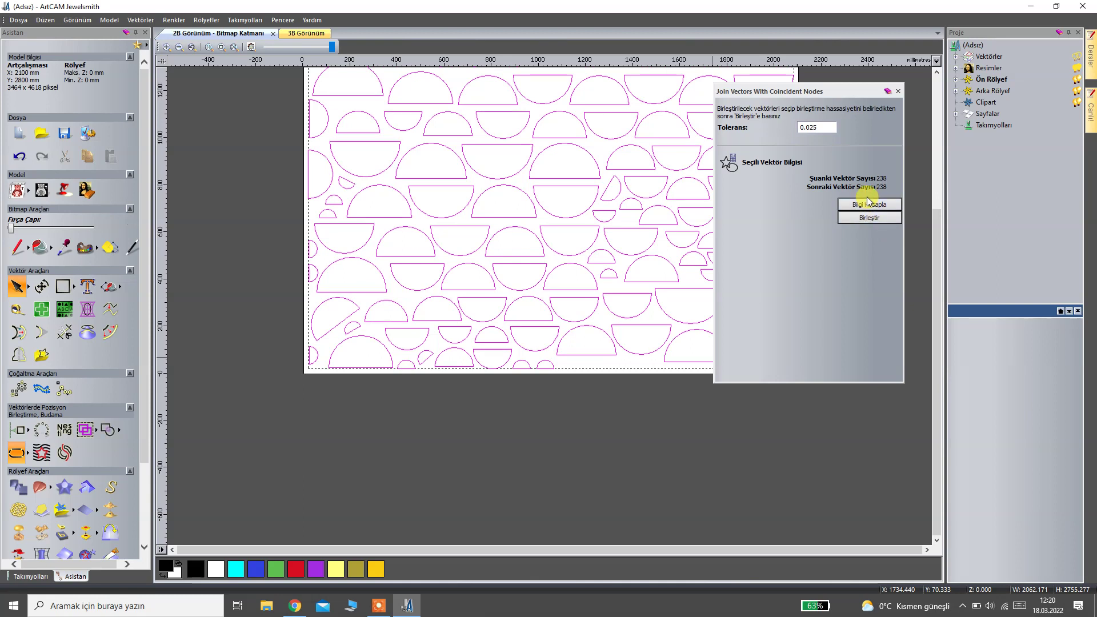
click(899, 93)
Check several semicircles near the sheet's lower edge to see whether each arc and base line is joined into one vector.
click(810, 179)
scroll(369, 368, up, 2)
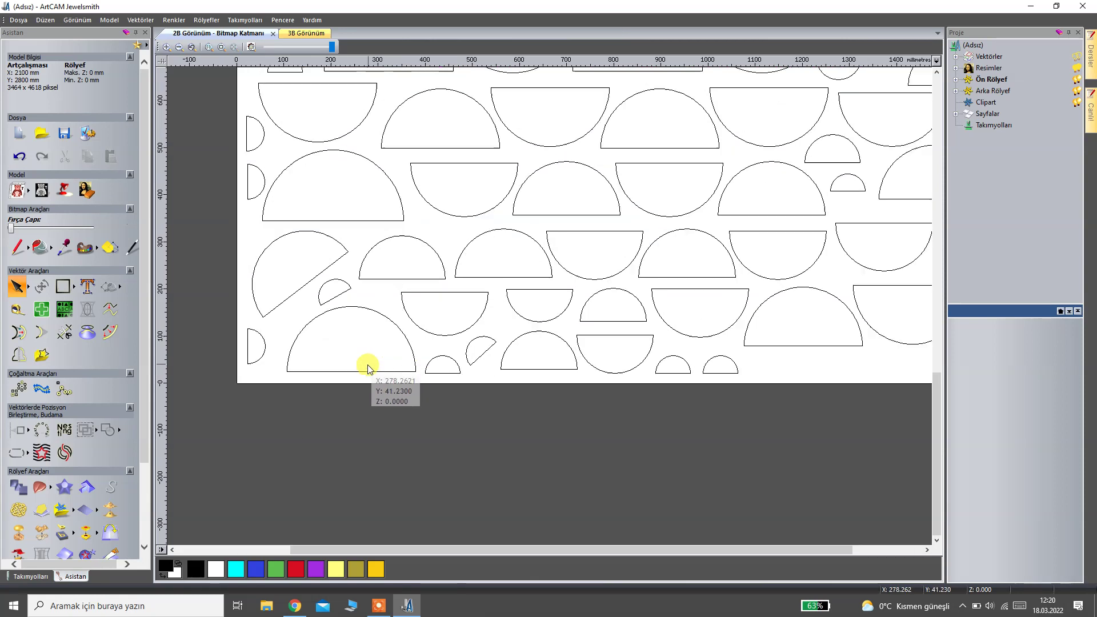
click(368, 367)
scroll(338, 353, up, 2)
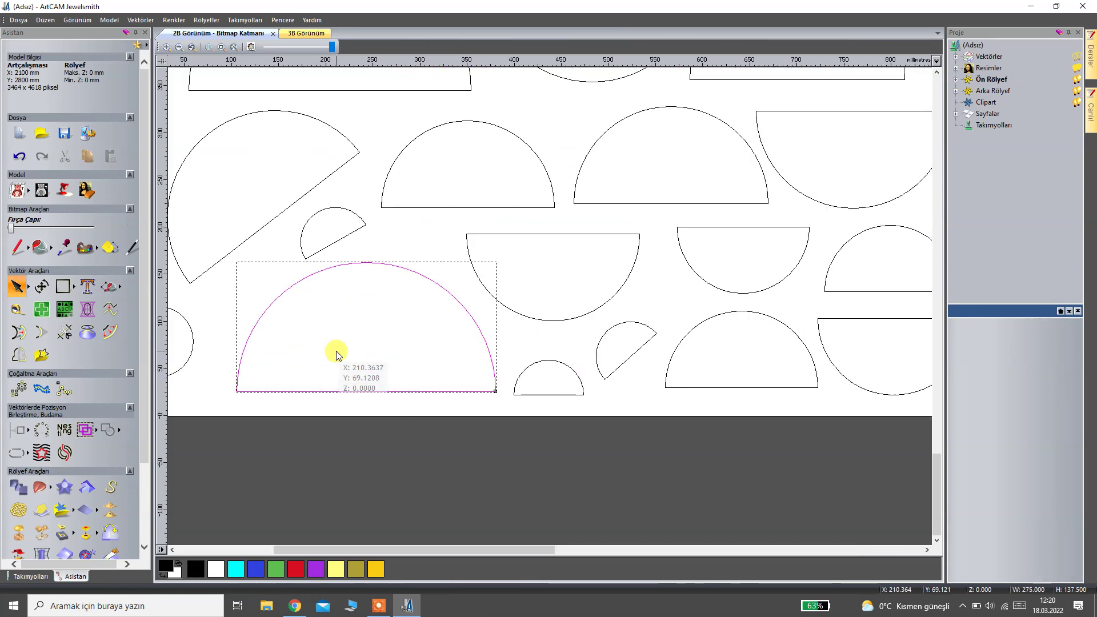
click(561, 396)
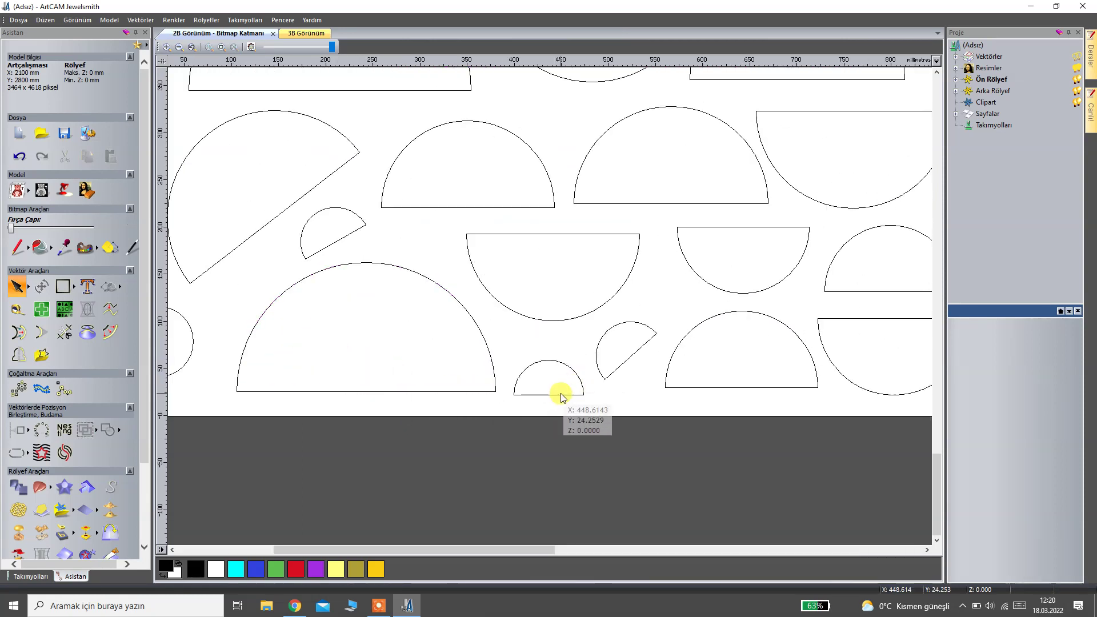
click(562, 394)
click(618, 361)
click(707, 385)
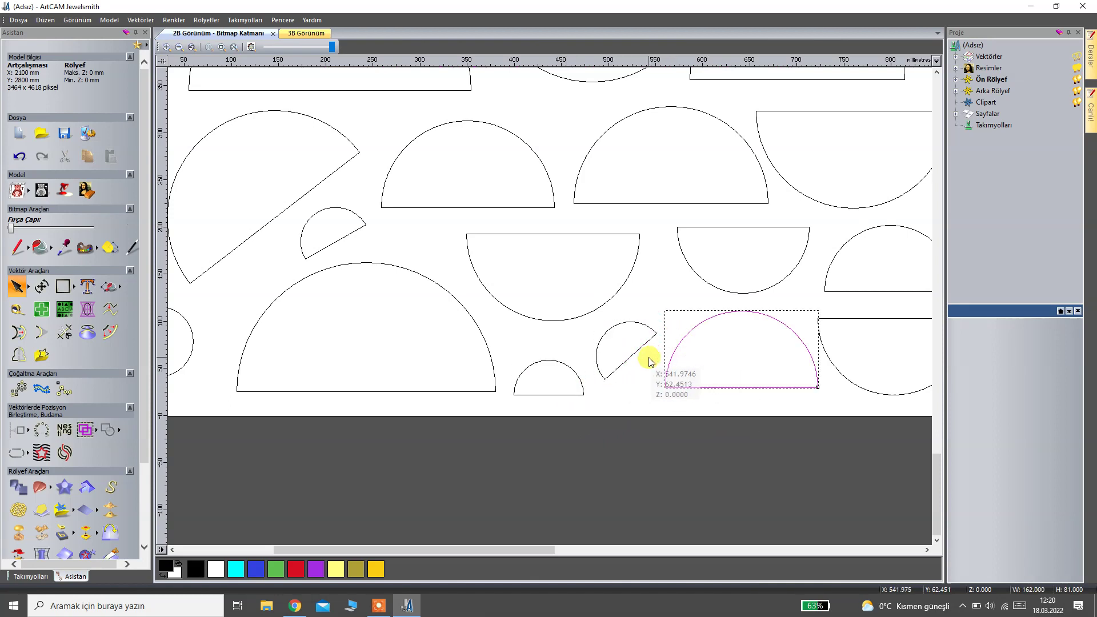
Run Vector Doctor's problem detection on the whole semicircle pattern for intersecting points and vector crossings, with 0.01 tolerance.
scroll(612, 379, down, 8)
scroll(660, 205, up, 3)
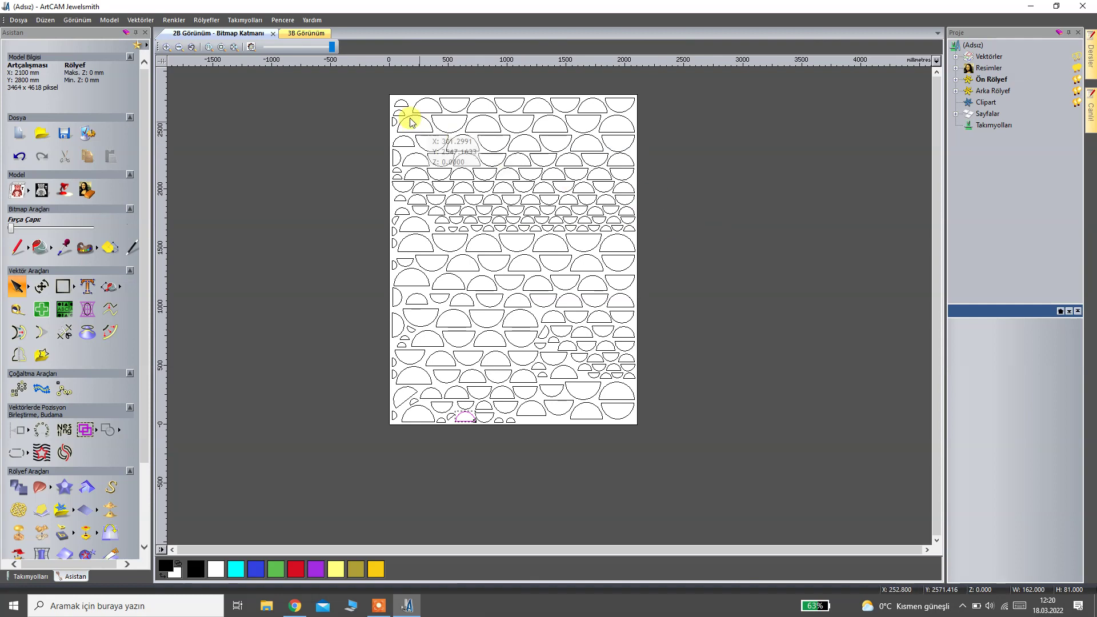
drag(360, 83, 665, 448)
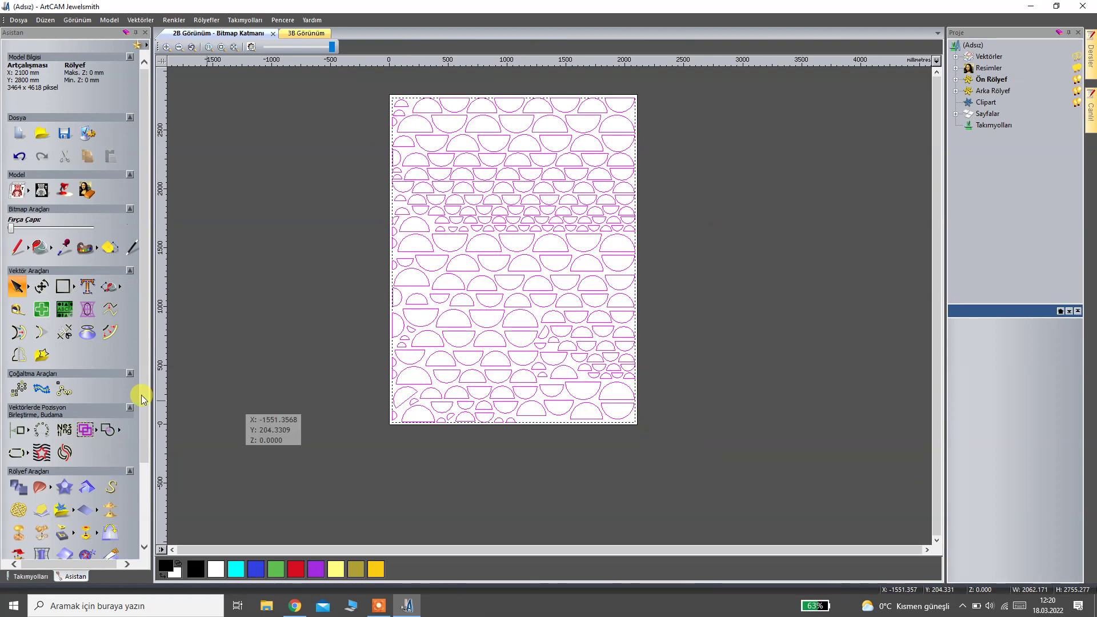
click(41, 311)
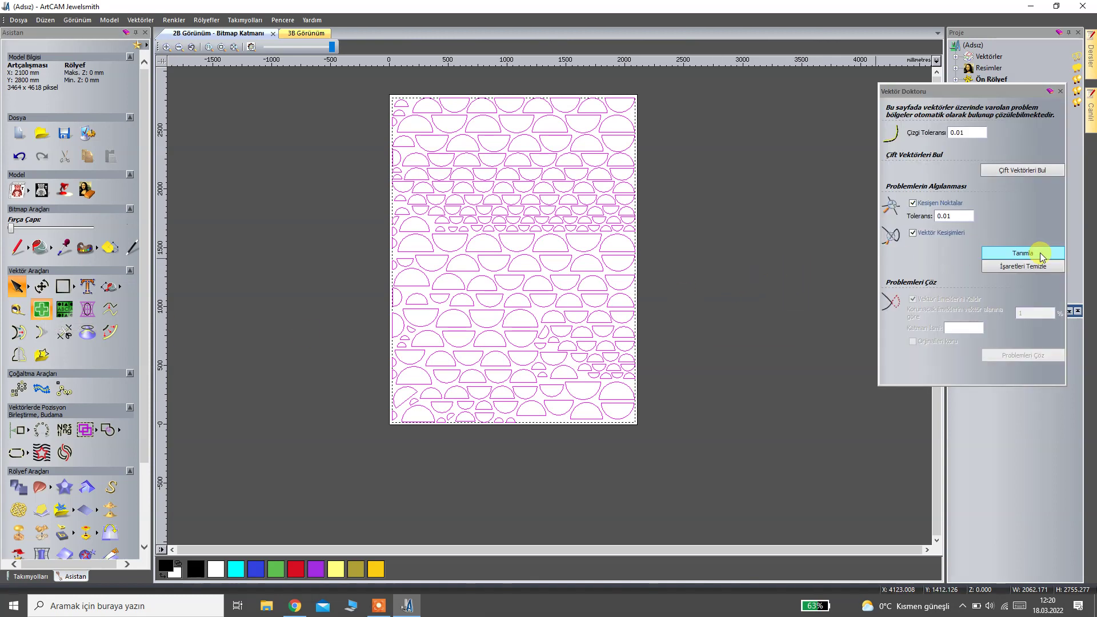
click(1040, 253)
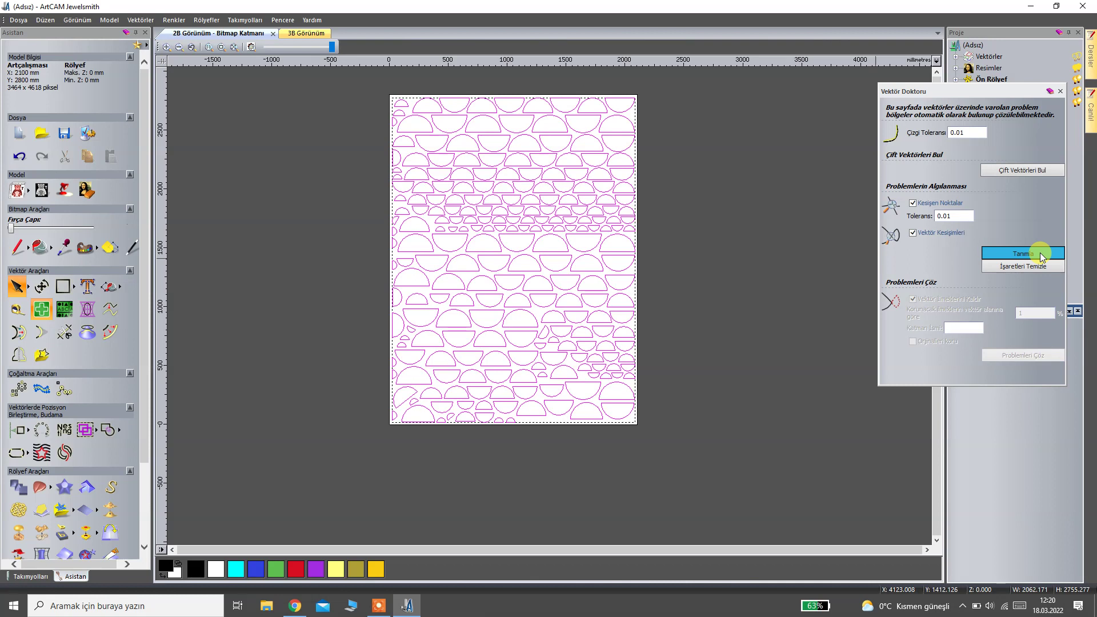
click(1061, 91)
click(752, 195)
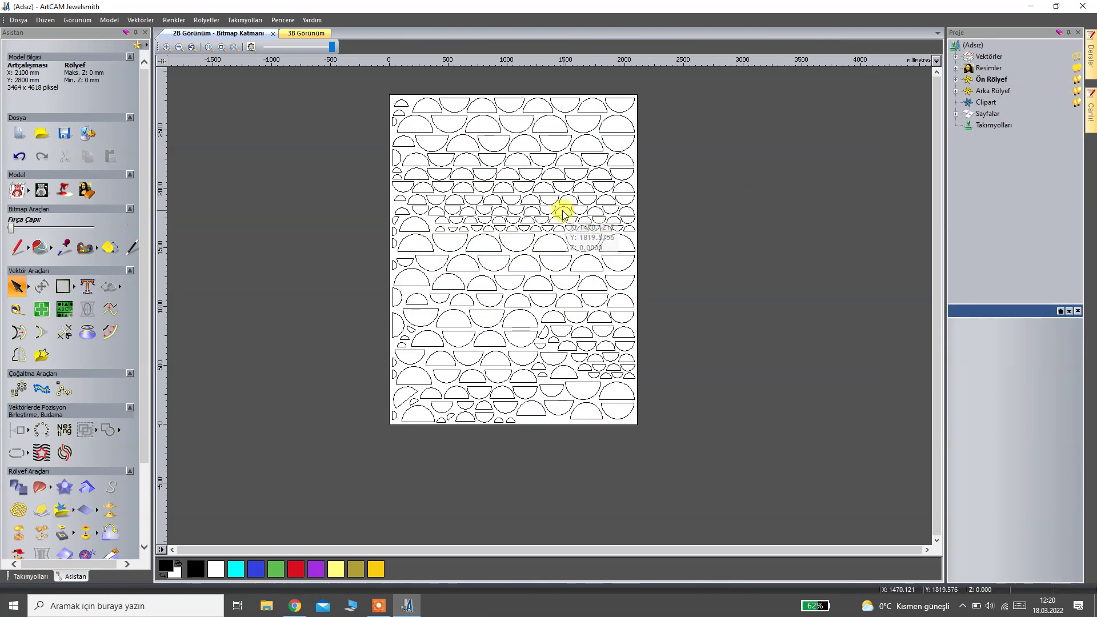
Save the model to the desktop as an ArtCAM Model named deneme.
key(ctrl+s)
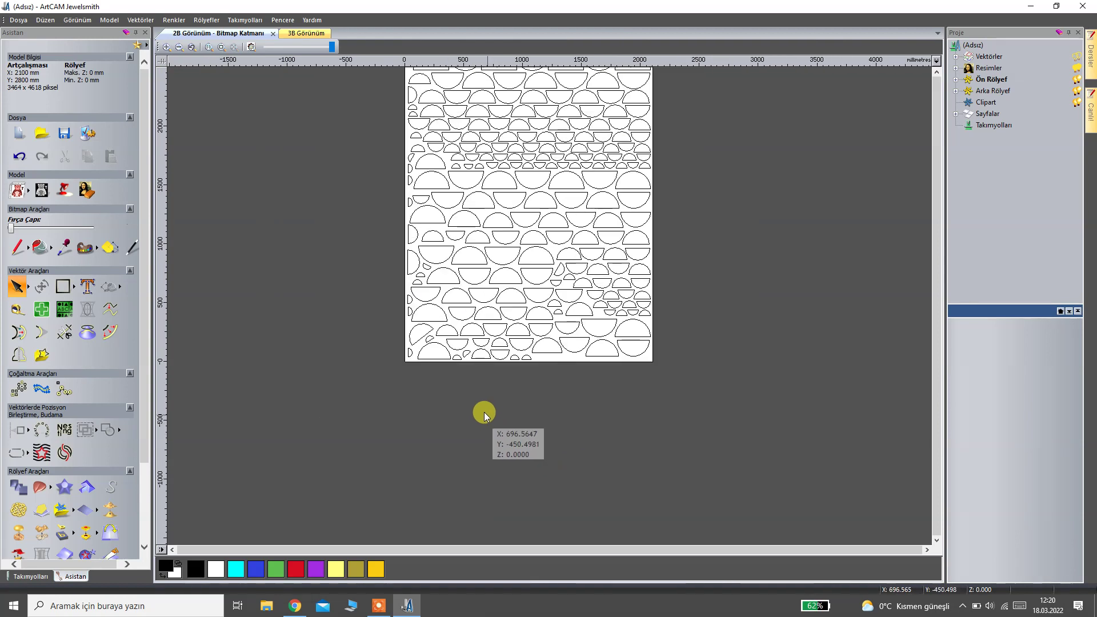
click(419, 257)
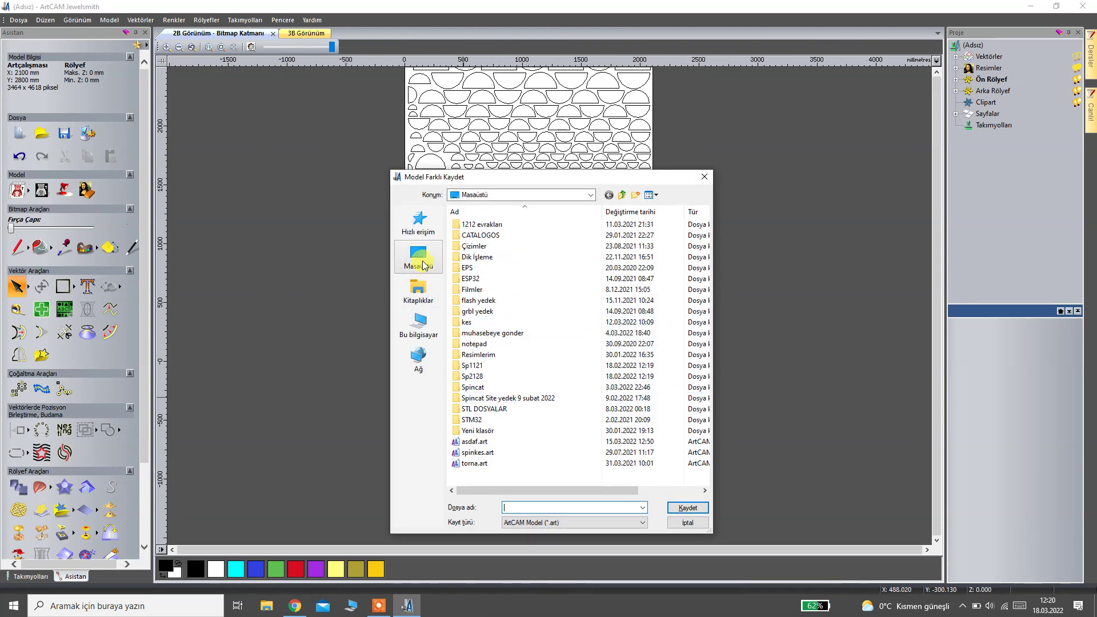
click(522, 508)
text(deneme)
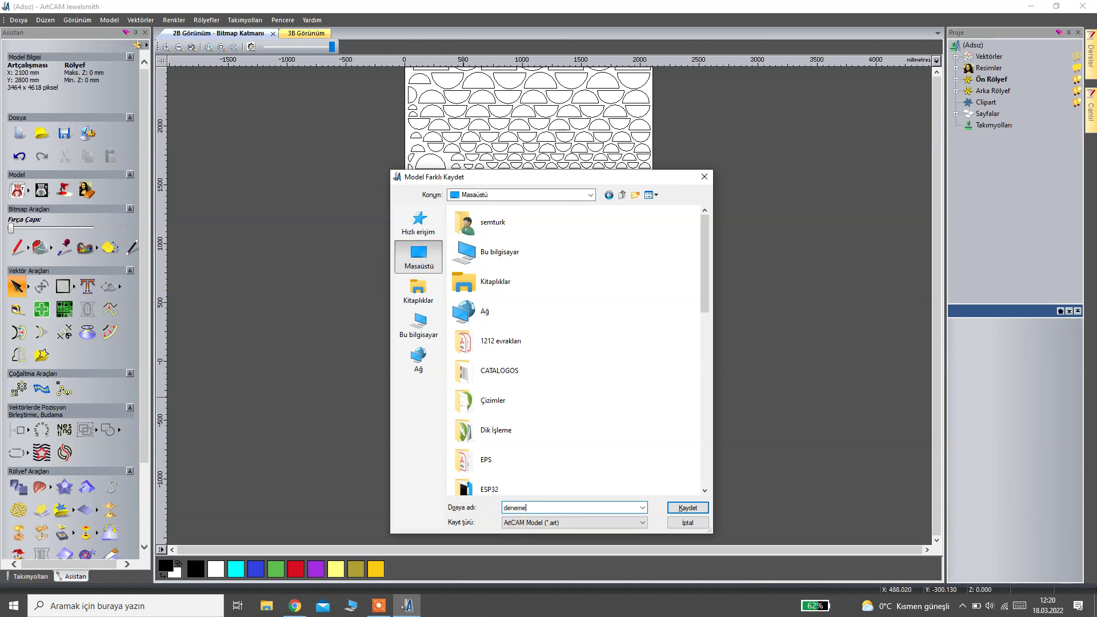
key(Return)
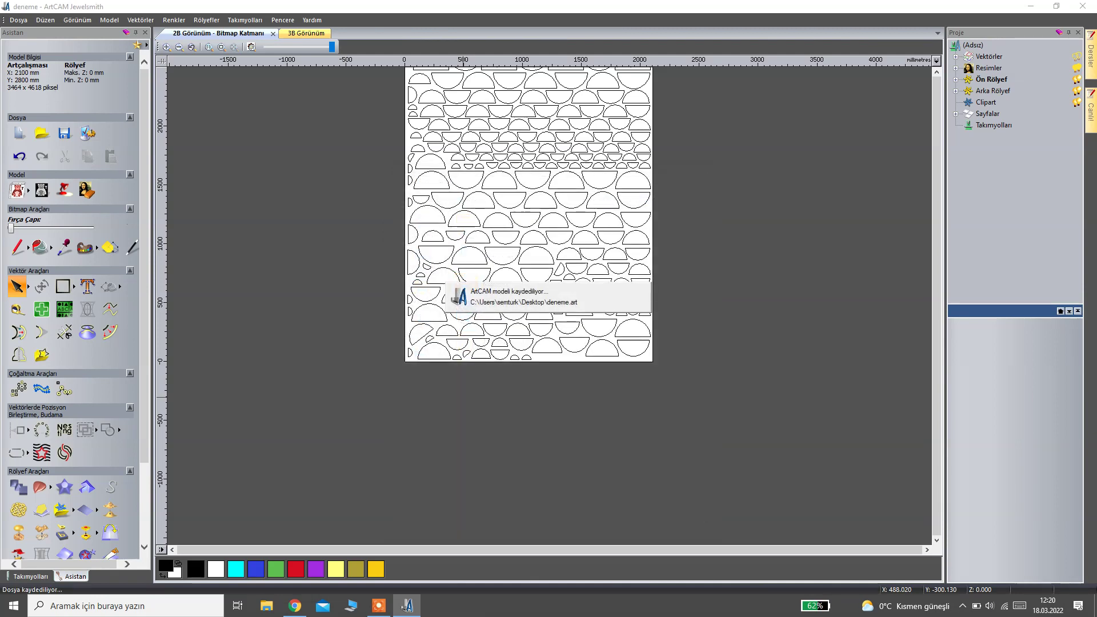
Group the eight semicircles of the lowest row, from the small one at the sheet's left edge to the last small one.
scroll(450, 326, up, 3)
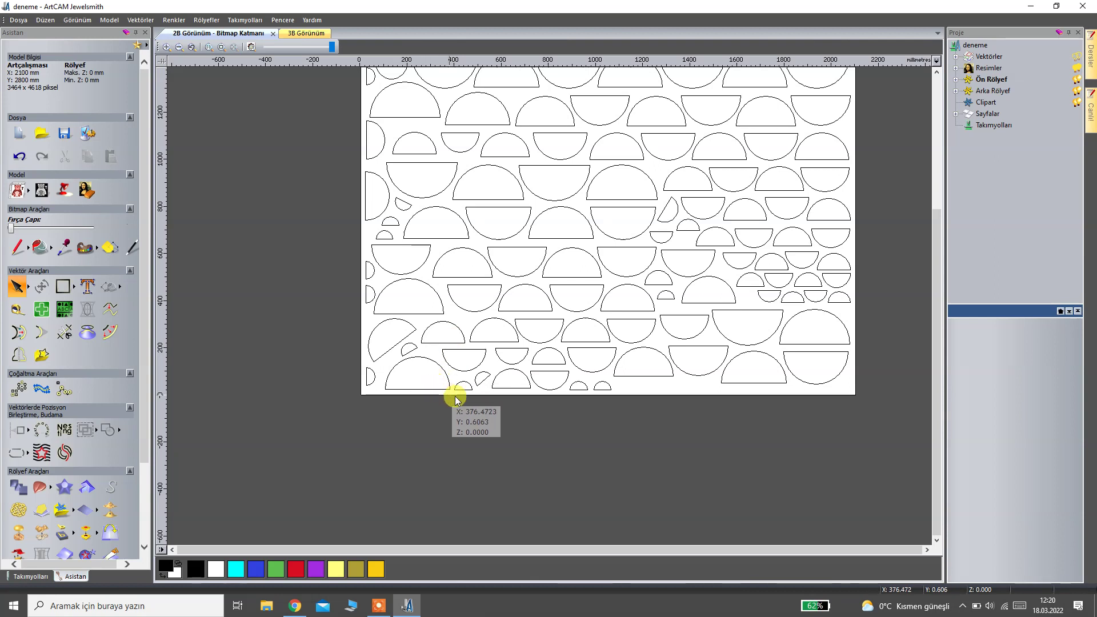
click(368, 378)
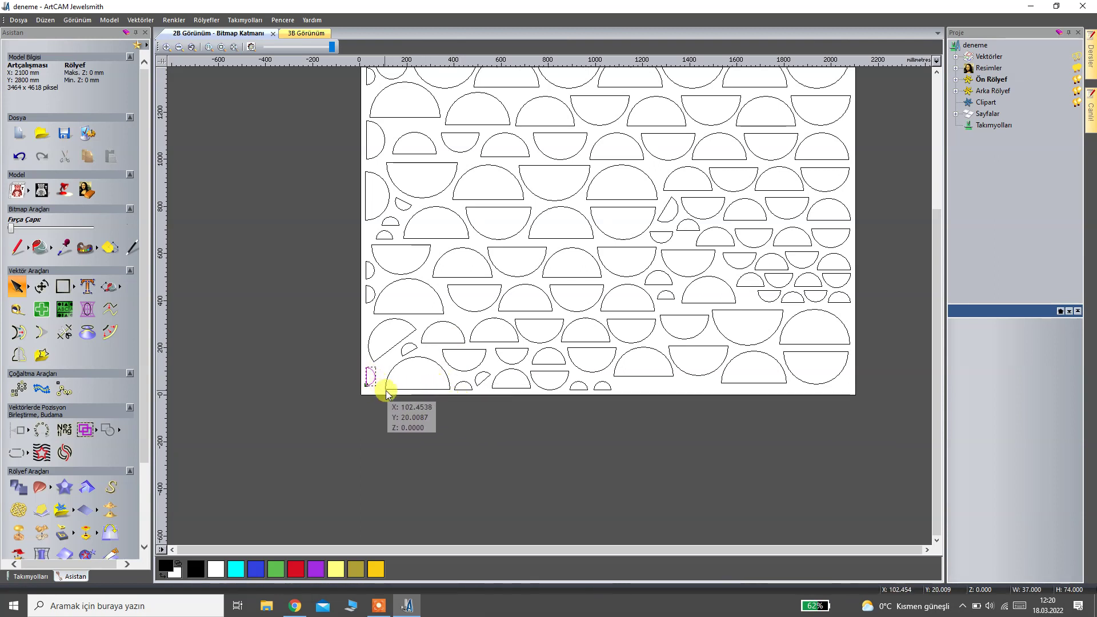
shift+click(394, 368)
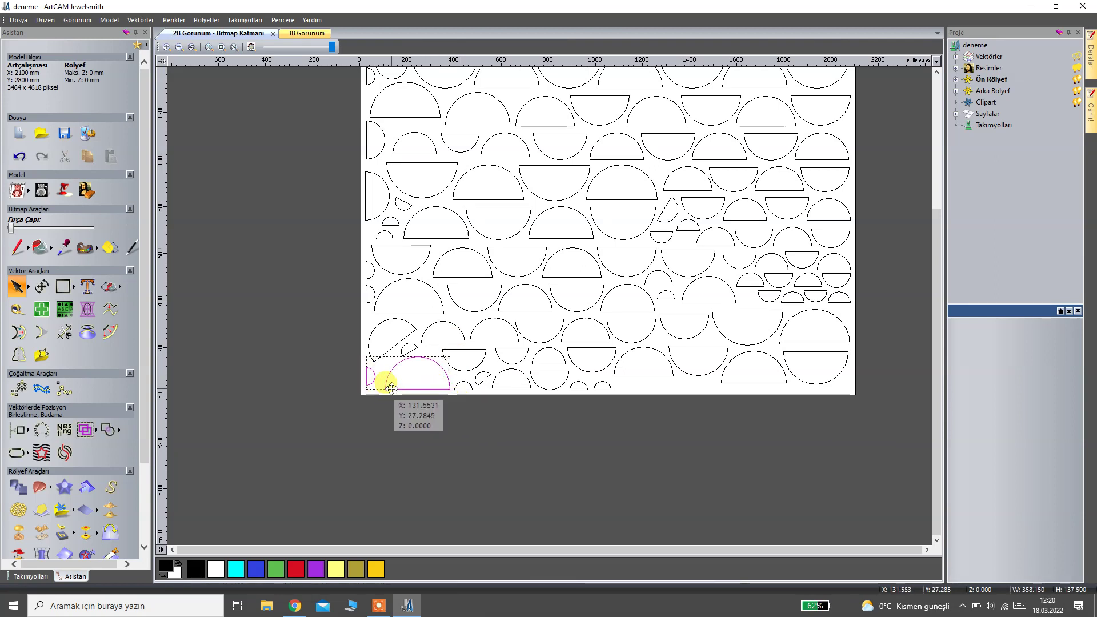
shift+click(460, 382)
shift+click(485, 378)
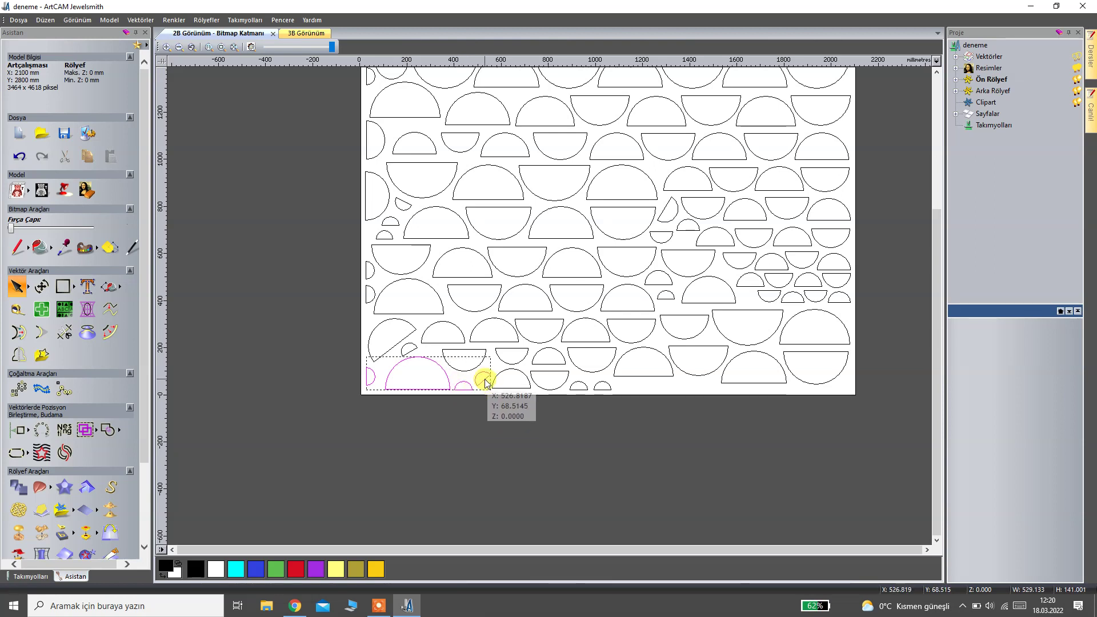
shift+click(504, 373)
shift+click(538, 372)
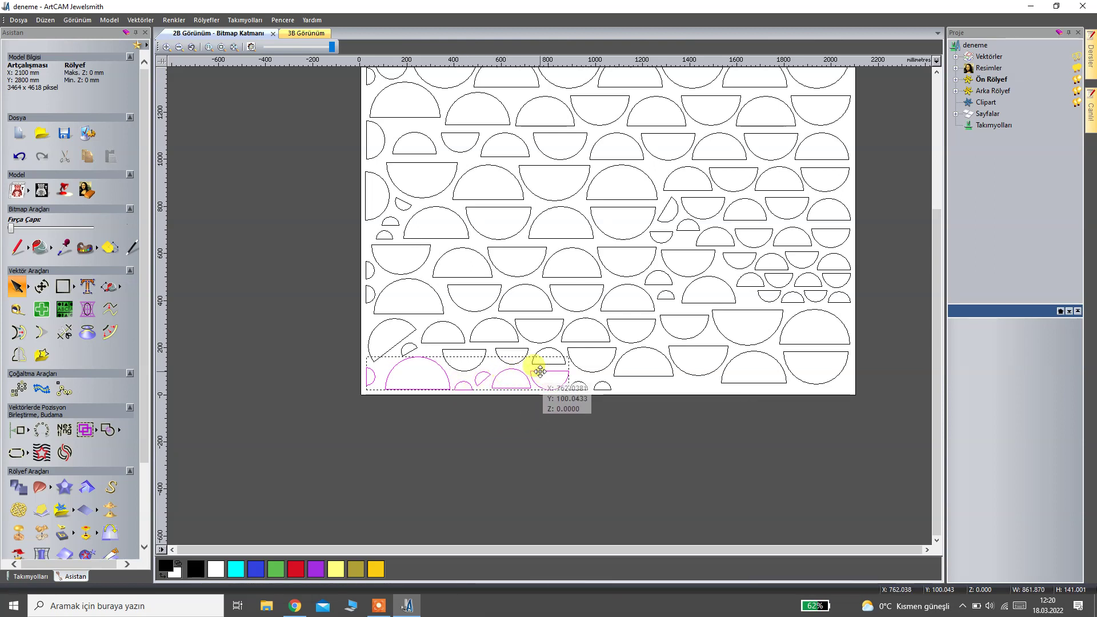
shift+click(579, 384)
shift+click(603, 385)
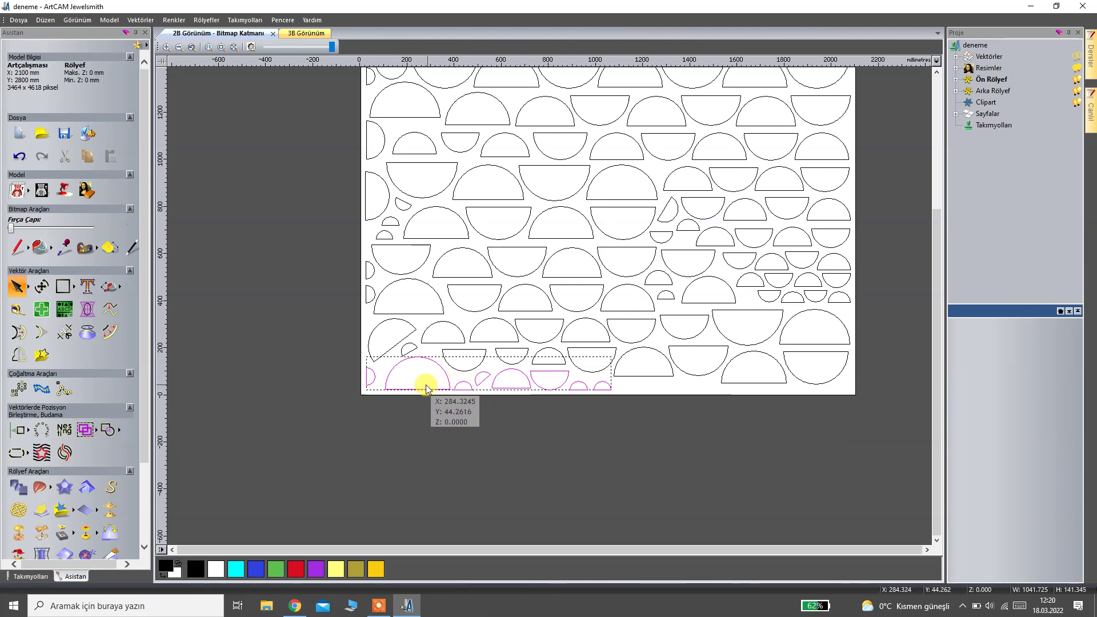
scroll(578, 373, up, 1)
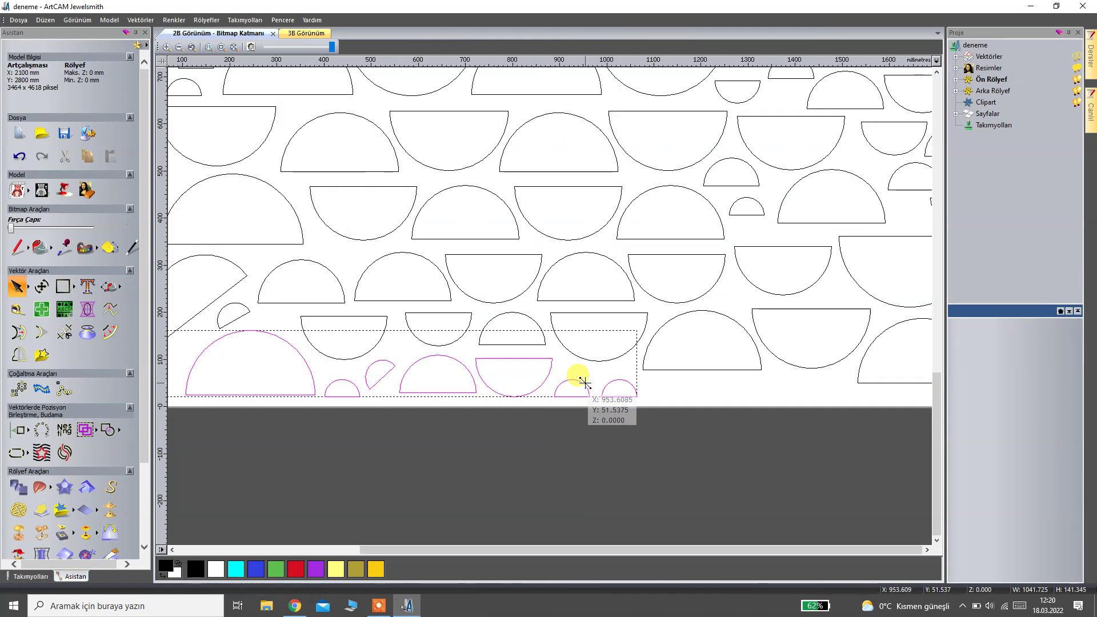
scroll(537, 375, down, 1)
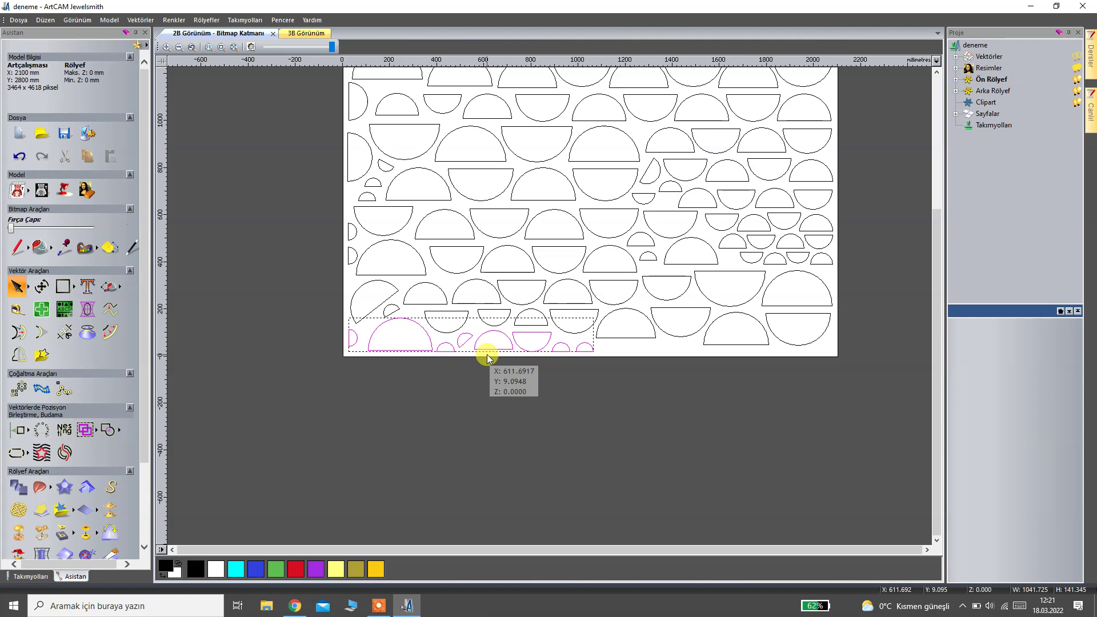
click(487, 355)
click(517, 372)
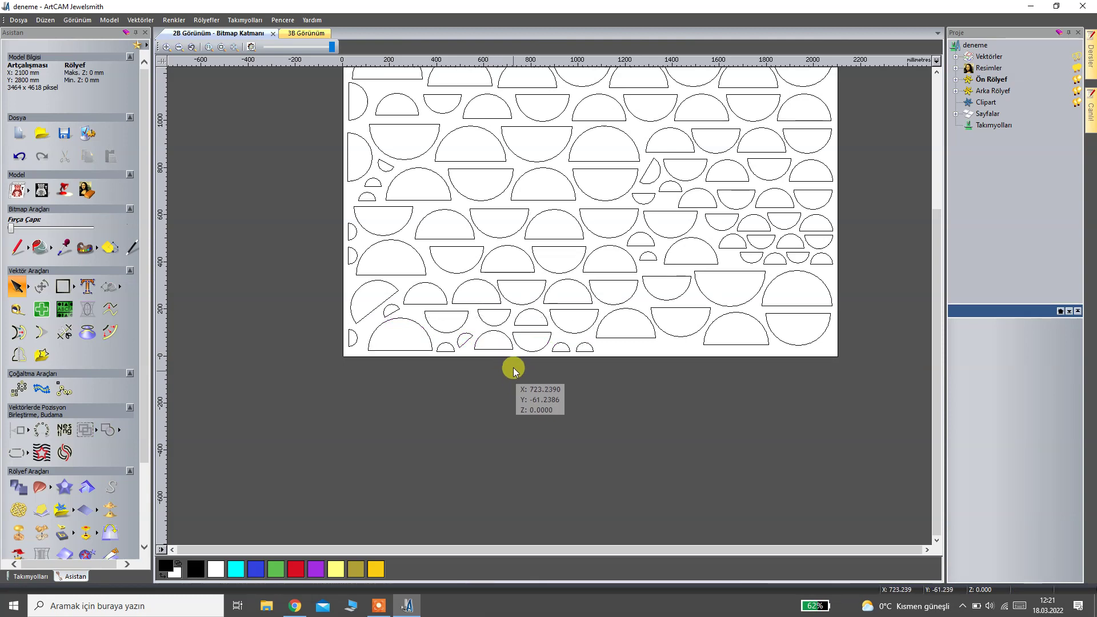
Test the lowest row's group by moving it below the sheet, and undo the move.
click(512, 349)
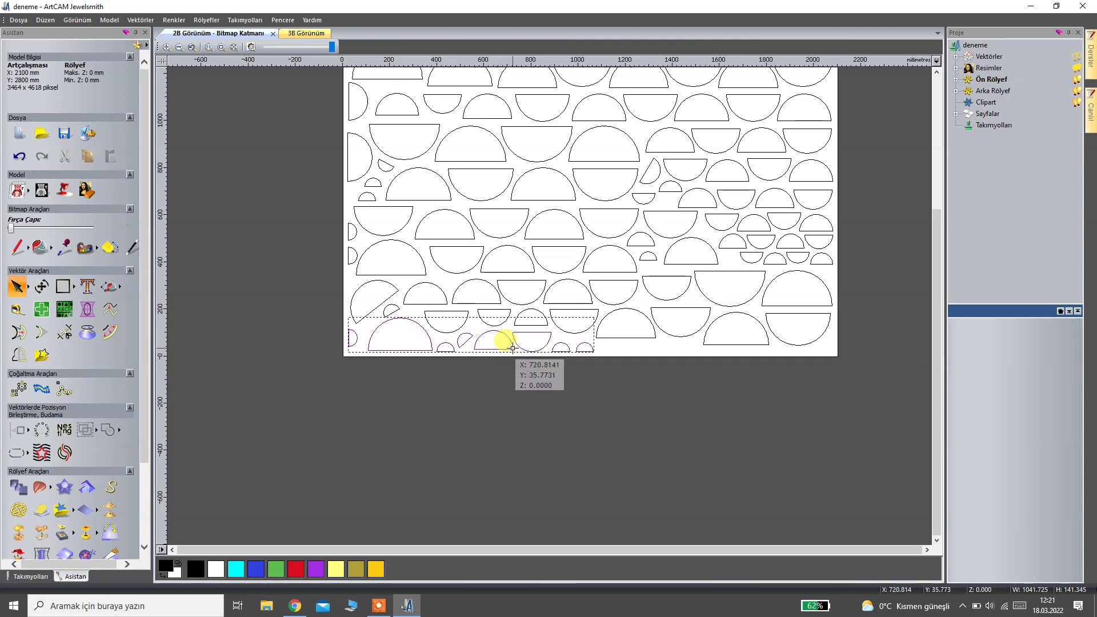
drag(512, 346, 517, 412)
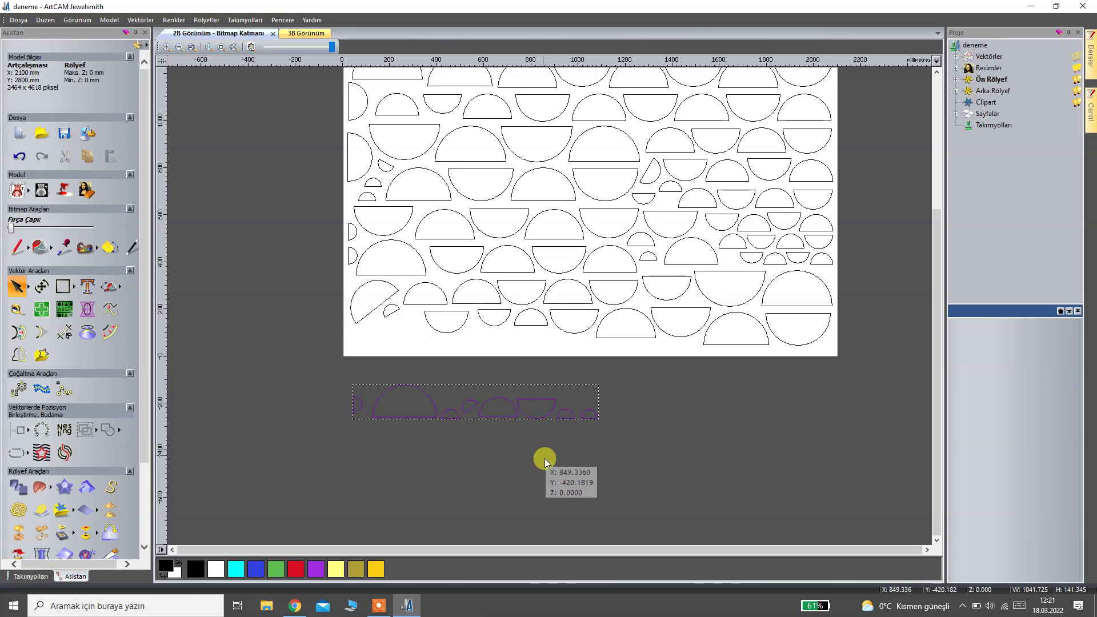
key(ctrl+z)
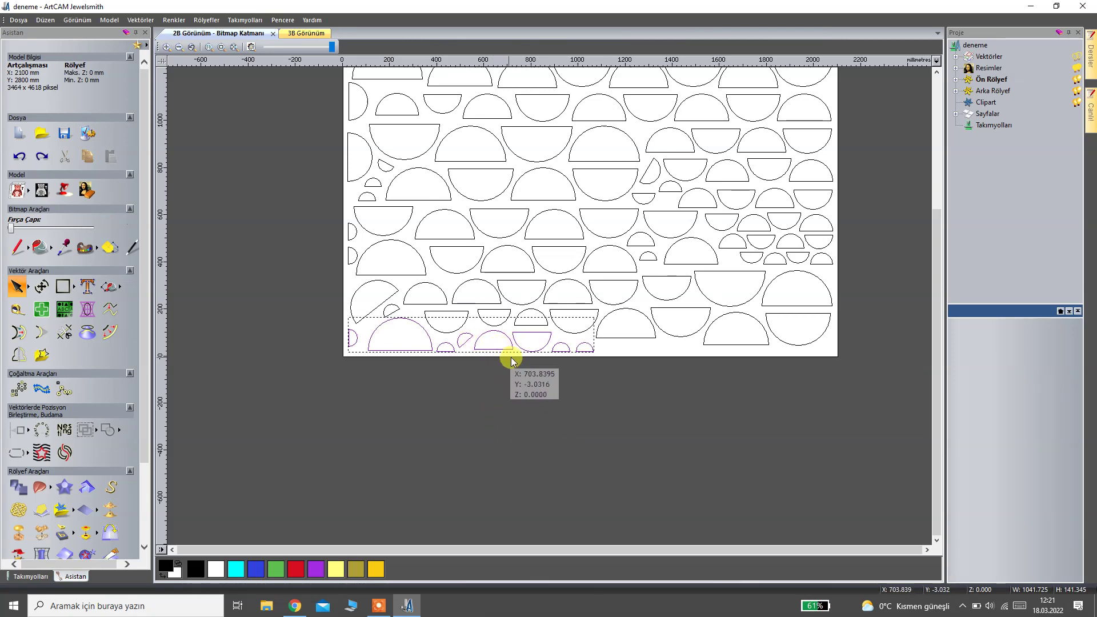
click(570, 377)
Group the ten semicircles of the second row from the sheet's lower edge, from the large tilted one to the last large one.
click(375, 304)
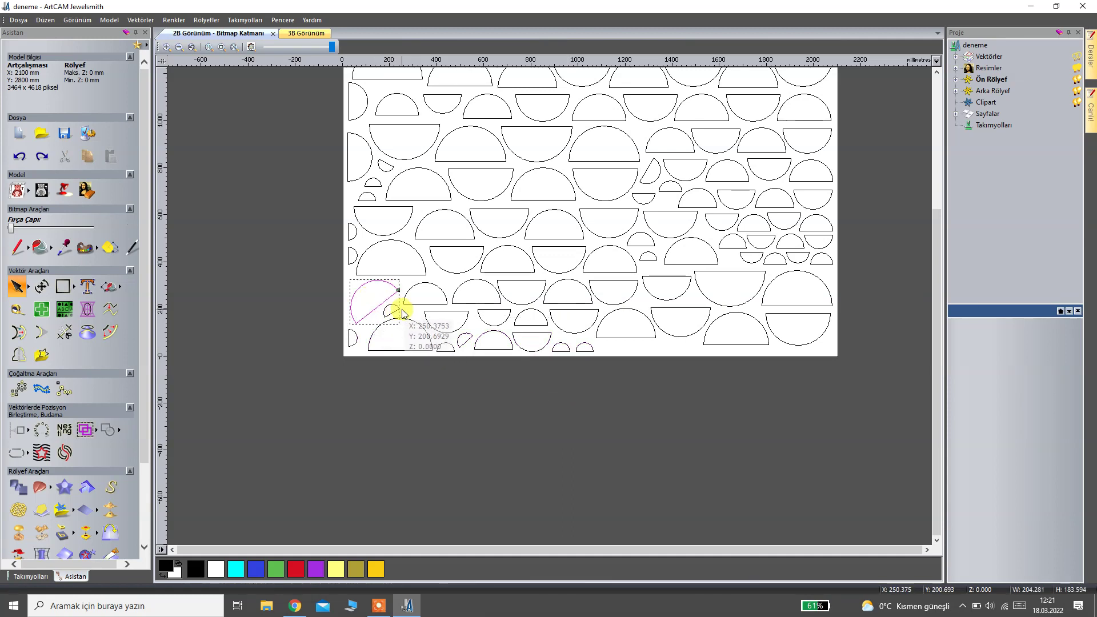
shift+click(400, 312)
shift+click(433, 313)
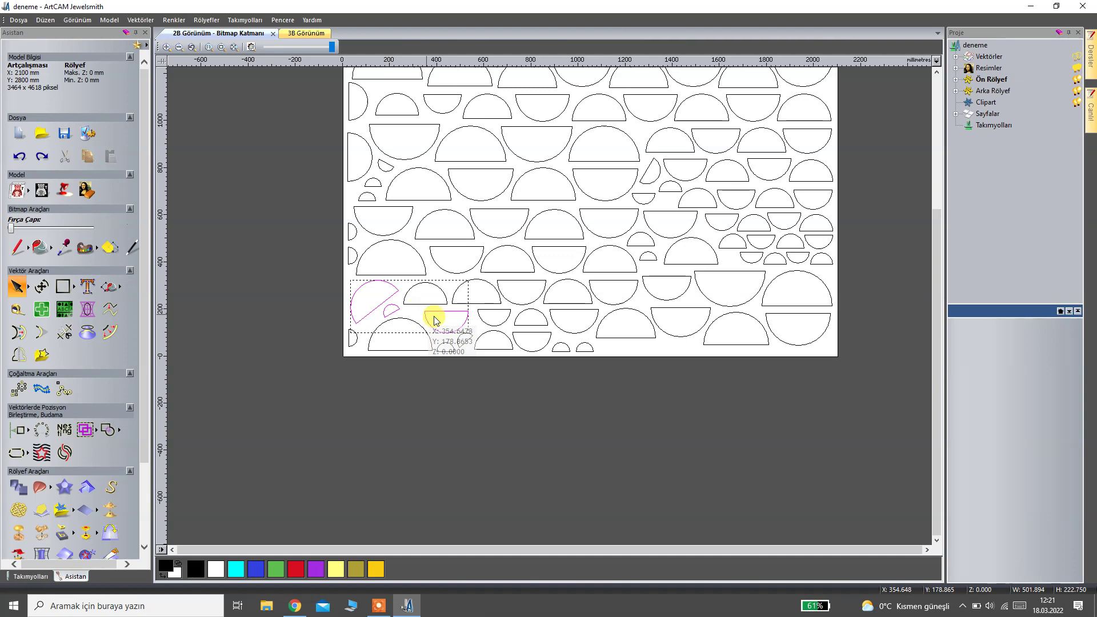
shift+click(486, 326)
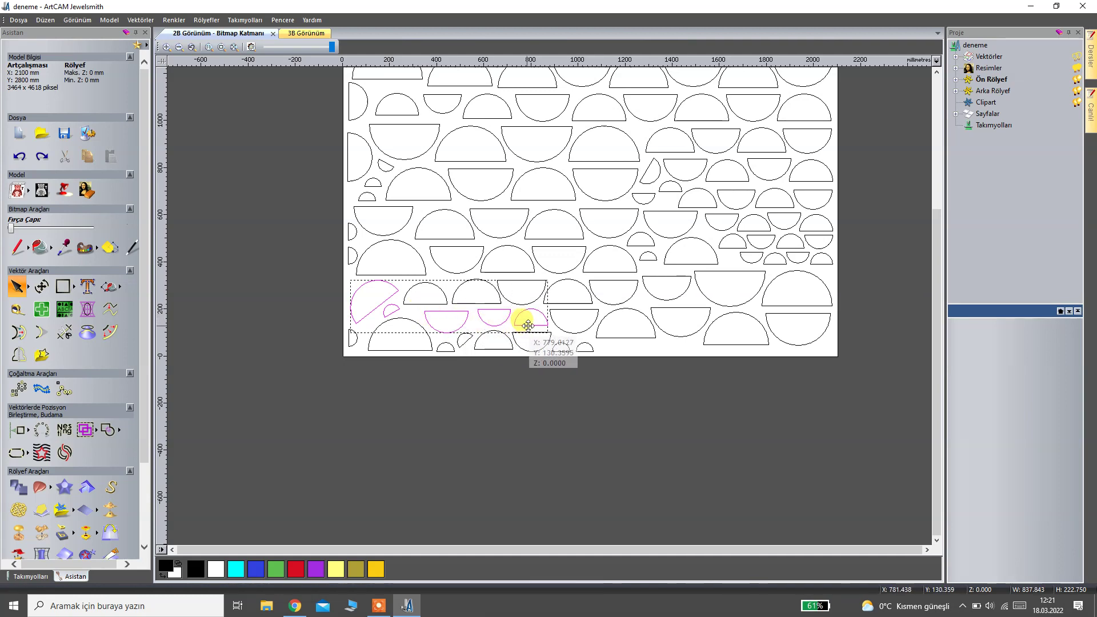
shift+click(614, 337)
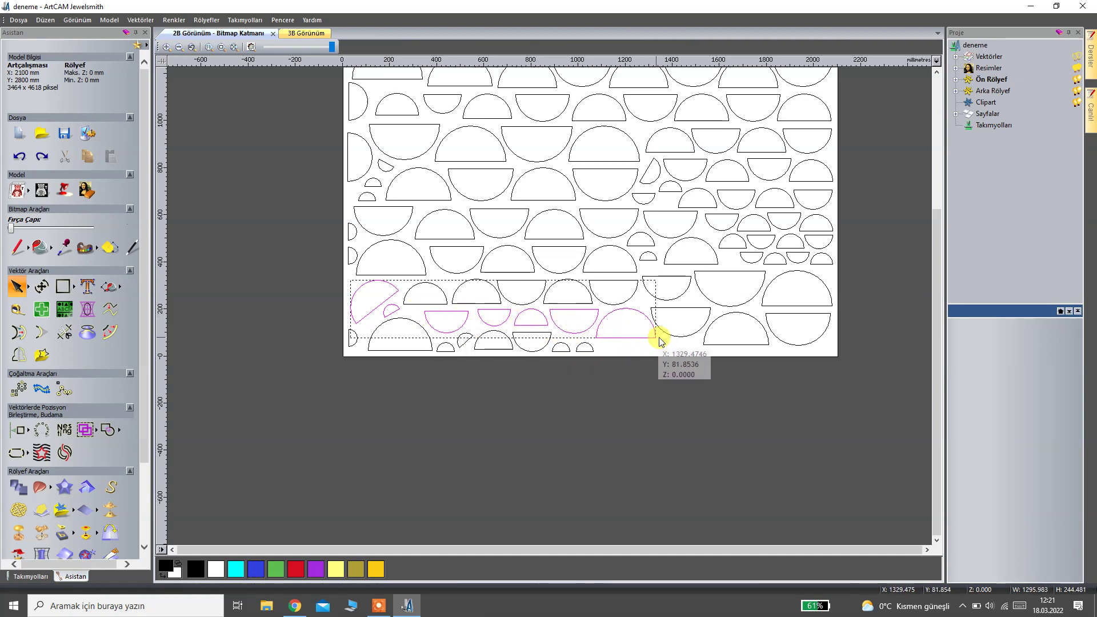
shift+click(678, 337)
shift+click(737, 343)
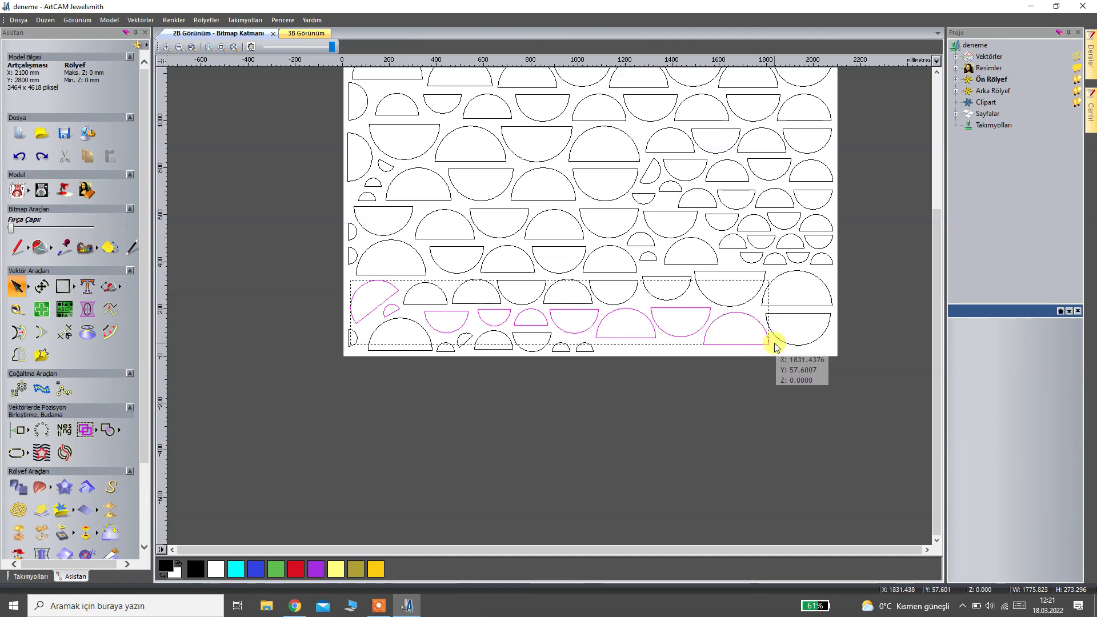
shift+click(785, 341)
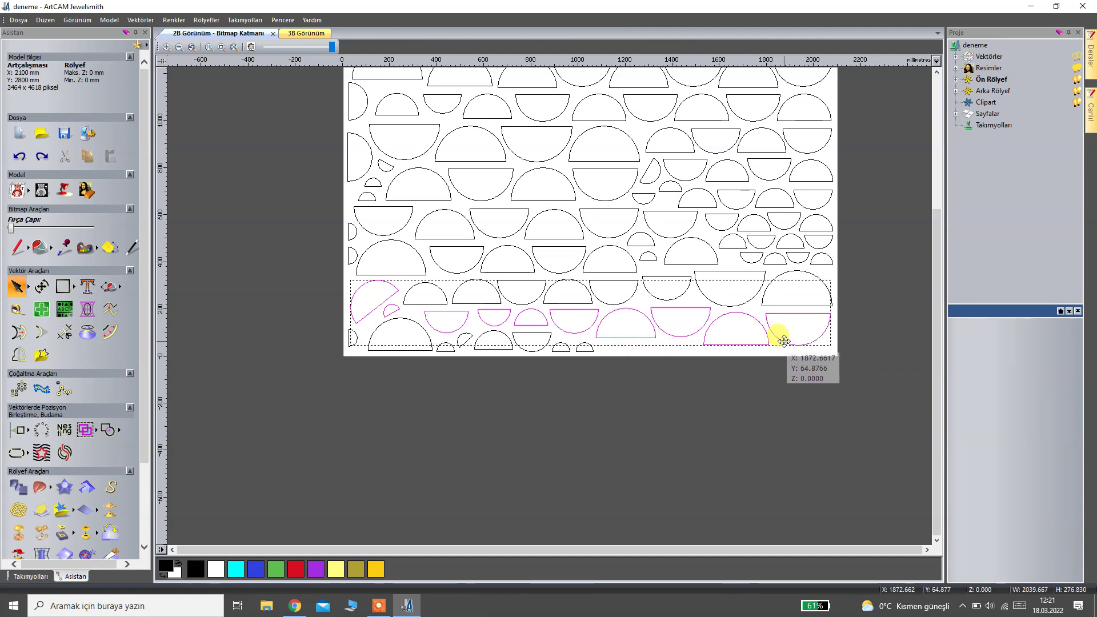
click(737, 375)
Test the second row's group by moving it below the sheet, and undo the move.
click(654, 337)
drag(635, 390, 631, 413)
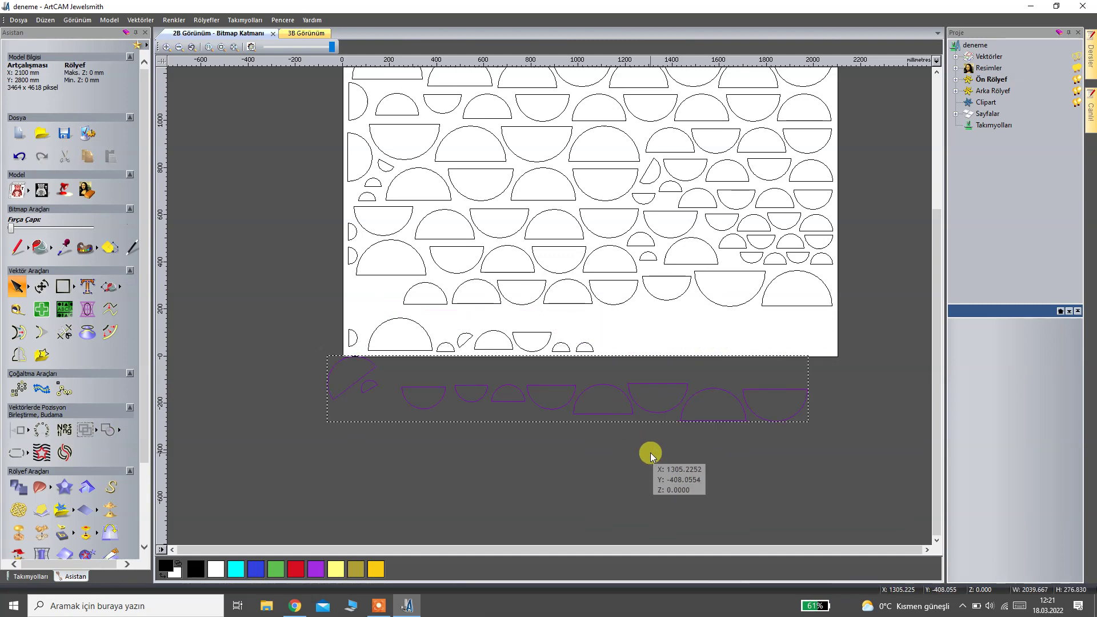
key(ctrl+z)
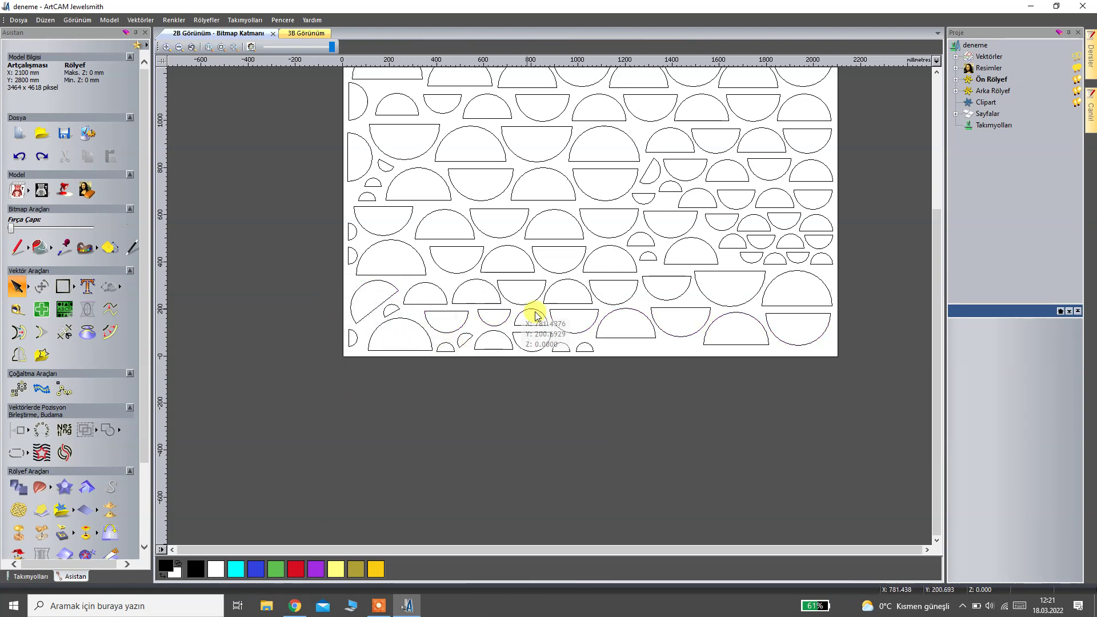
Group the eight semicircles of the third row, from beside the large tilted semicircle to the sheet's far edge.
drag(323, 273, 742, 311)
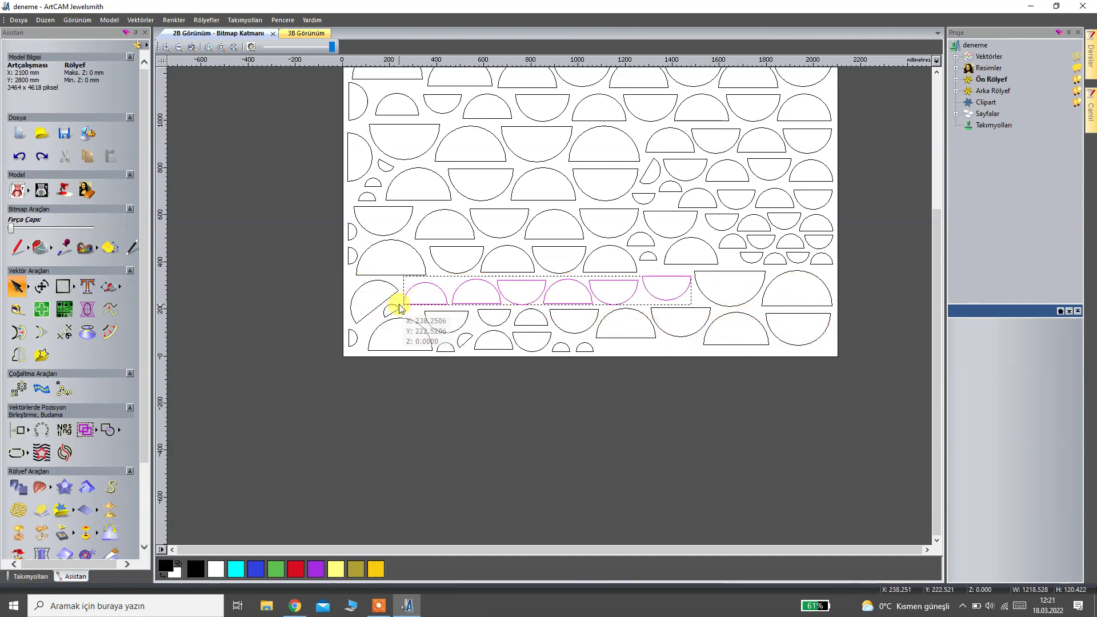
shift+click(744, 306)
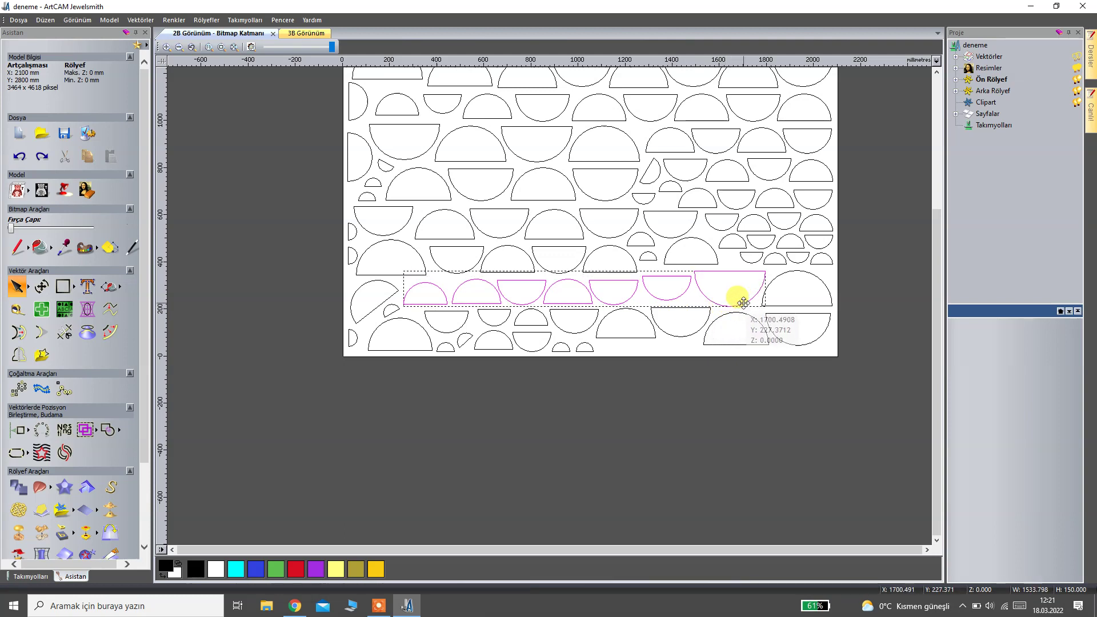
shift+click(796, 309)
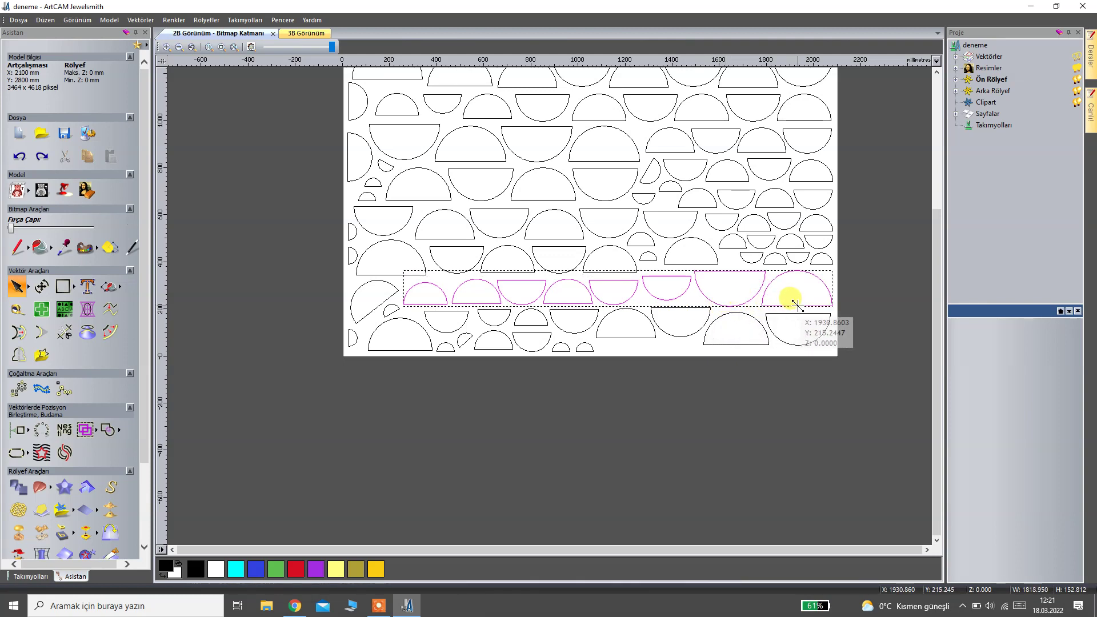
click(732, 367)
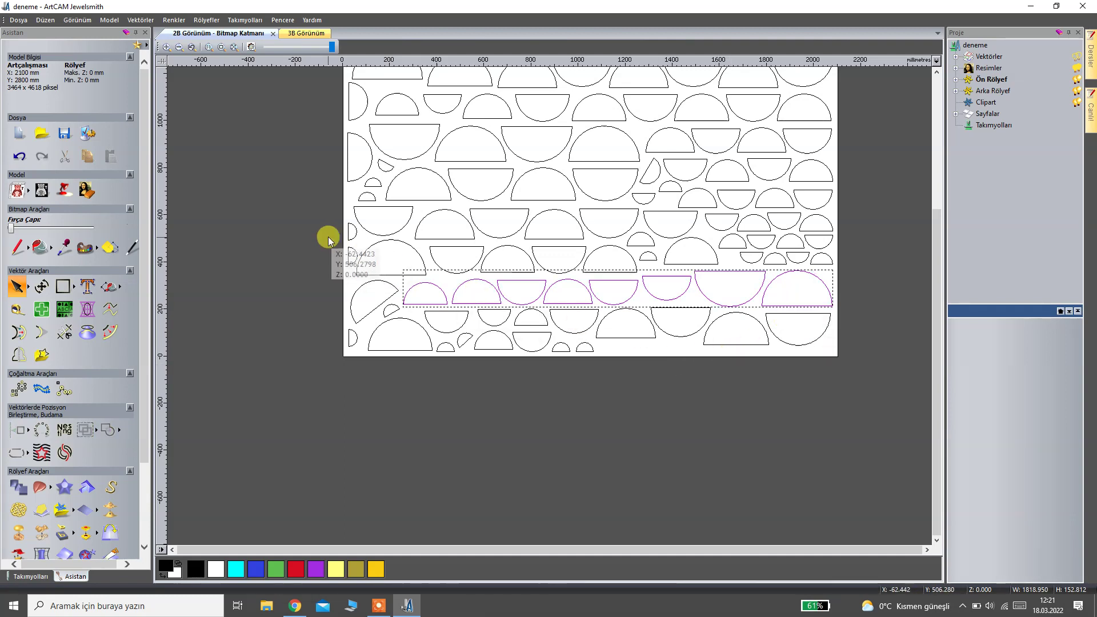
Group the next two semicircle bands above the third row separately, each including its small semicircles near the sheet's far side.
drag(323, 232, 847, 291)
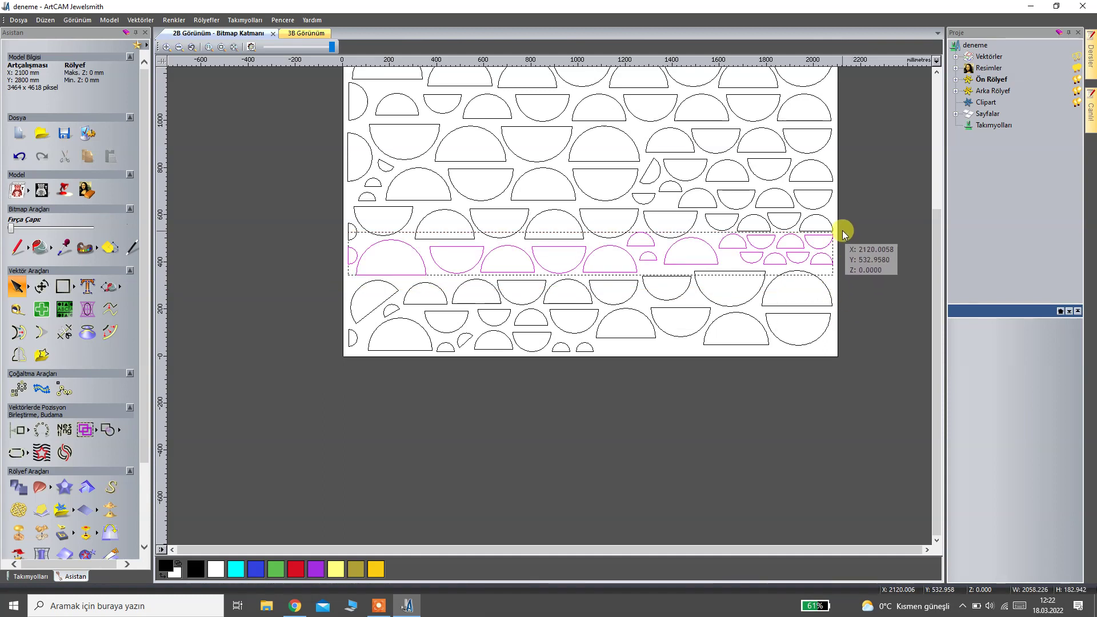
scroll(845, 241, up, 2)
scroll(841, 269, down, 2)
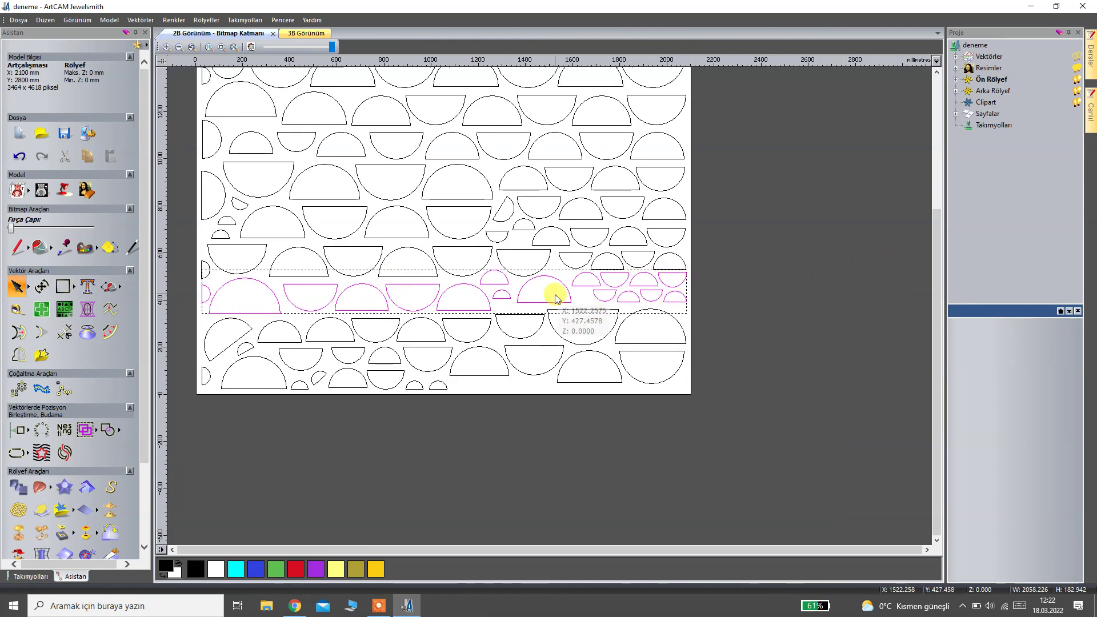
click(184, 225)
drag(185, 225, 703, 294)
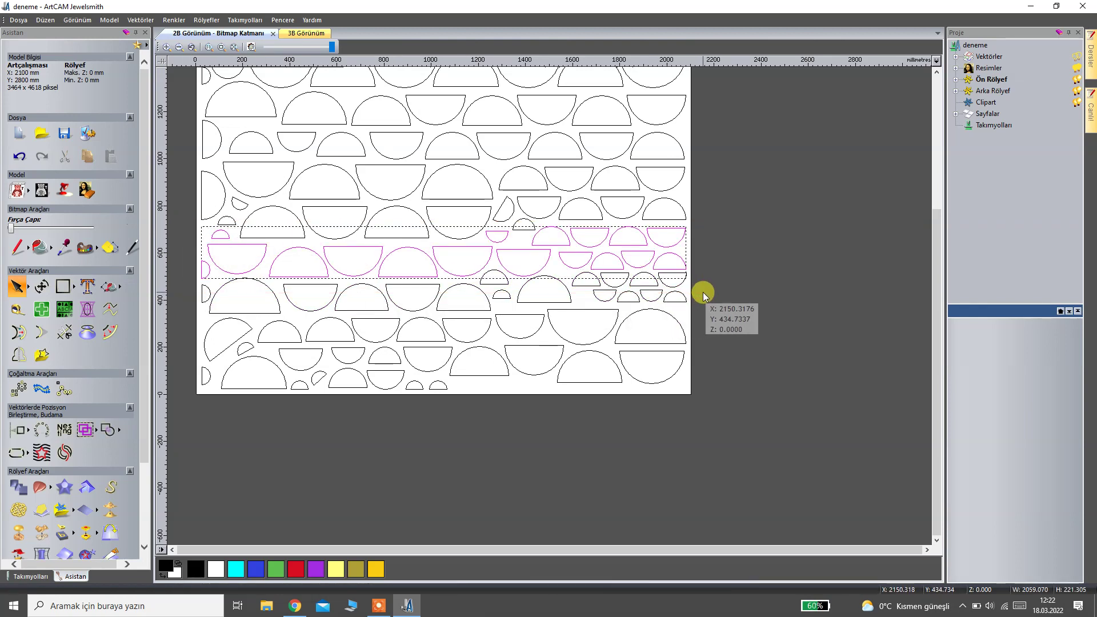
scroll(703, 301, down, 1)
scroll(412, 166, up, 1)
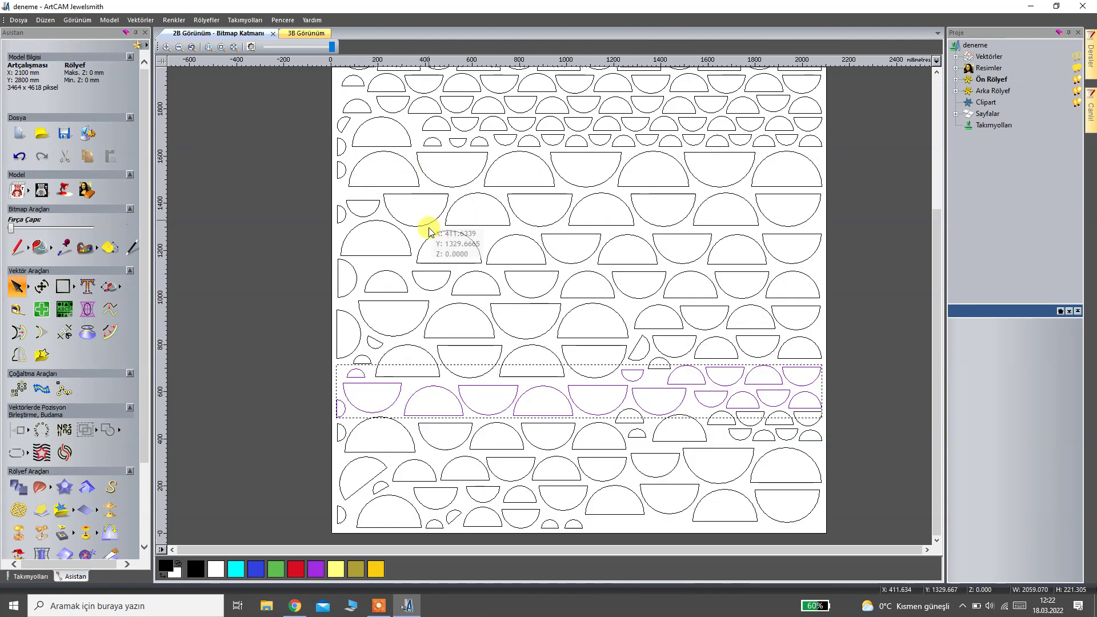
Create three separate groups from the next semicircle bands up the sheet, between heights of about 650 and 1450 mm.
drag(300, 305, 840, 396)
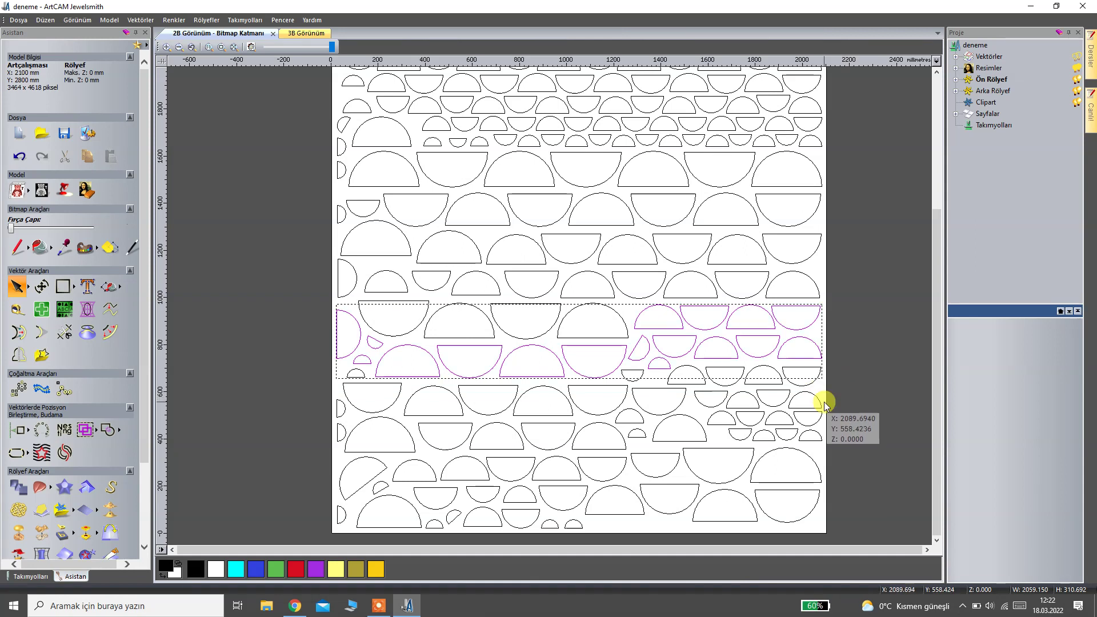
drag(282, 246, 840, 337)
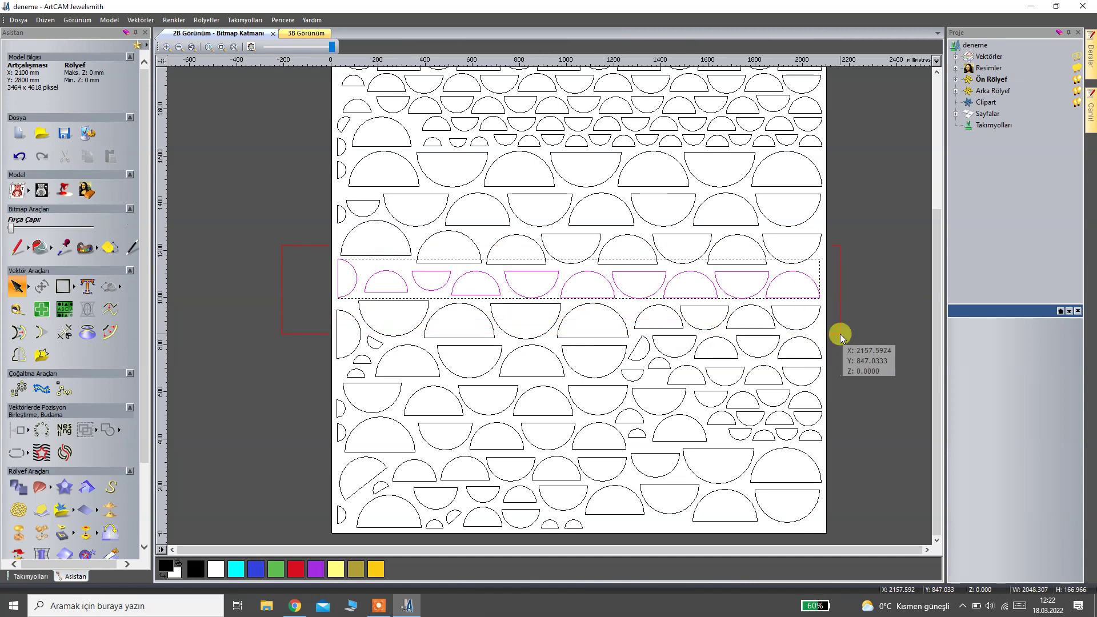
drag(299, 184, 842, 286)
click(754, 252)
Create three separate groups from the semicircle bands between heights of about 1450 and 2180 mm, including the small-semicircle rows.
drag(304, 131, 840, 213)
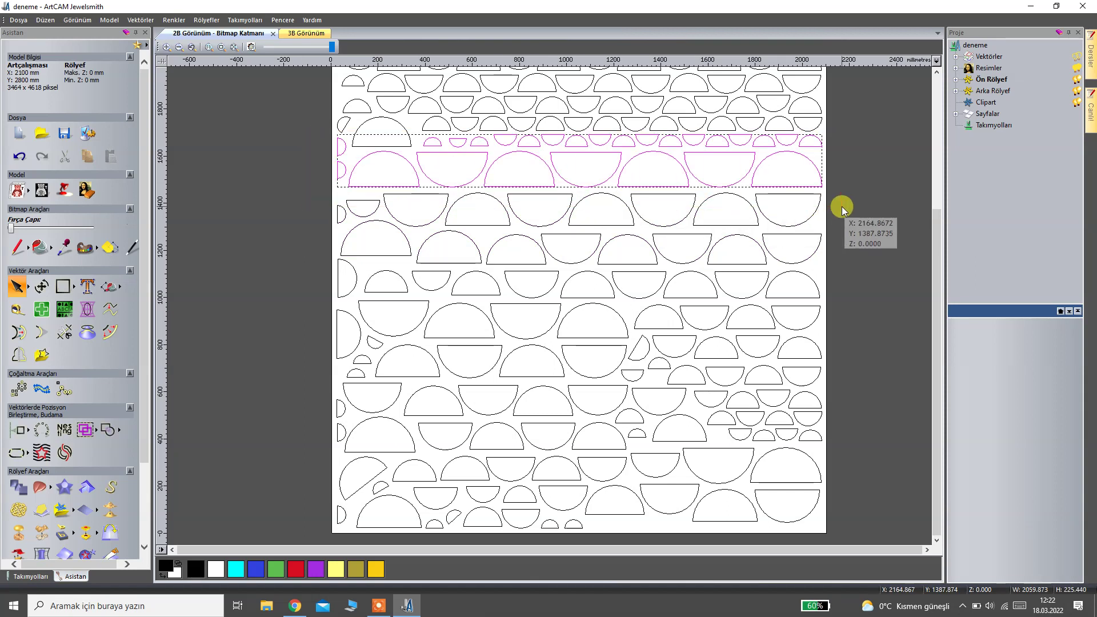
scroll(740, 294, down, 2)
scroll(588, 139, up, 2)
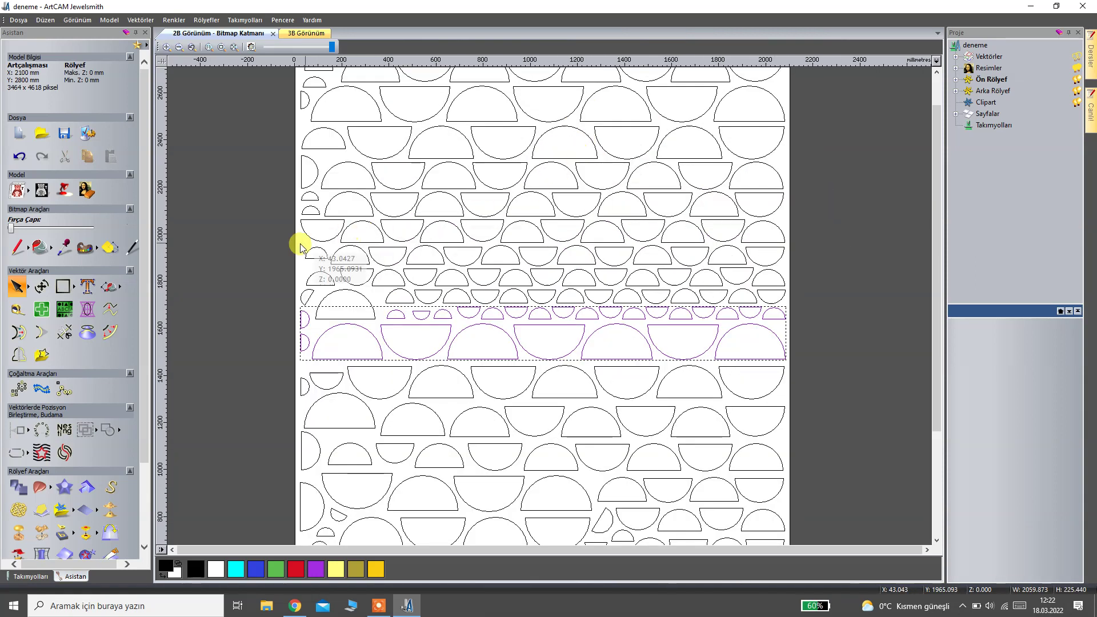
drag(265, 247, 801, 316)
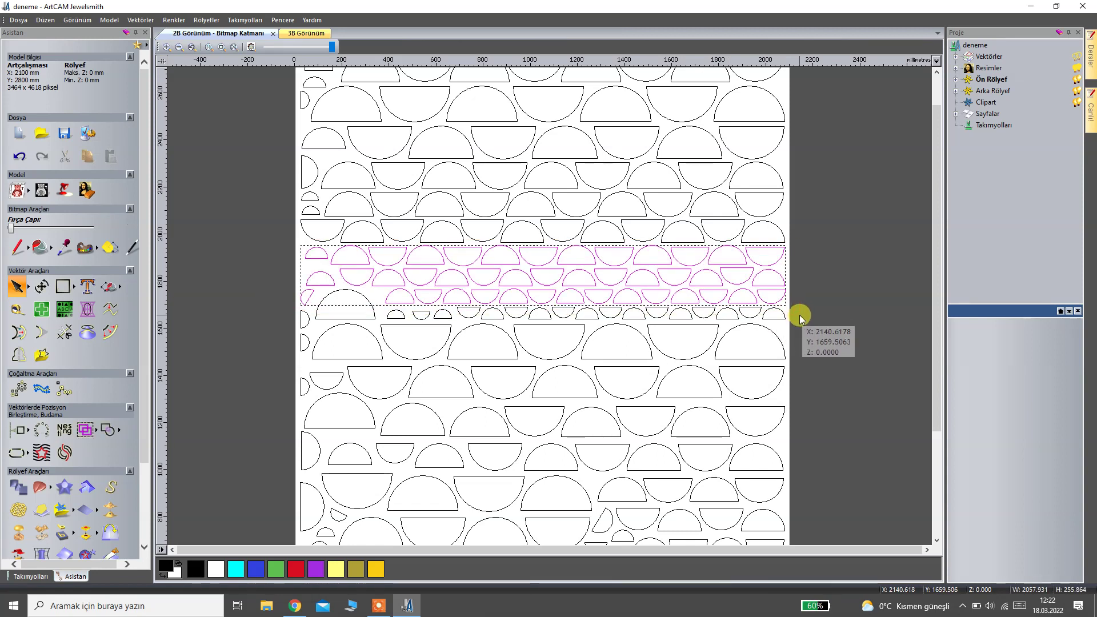
drag(265, 171, 796, 260)
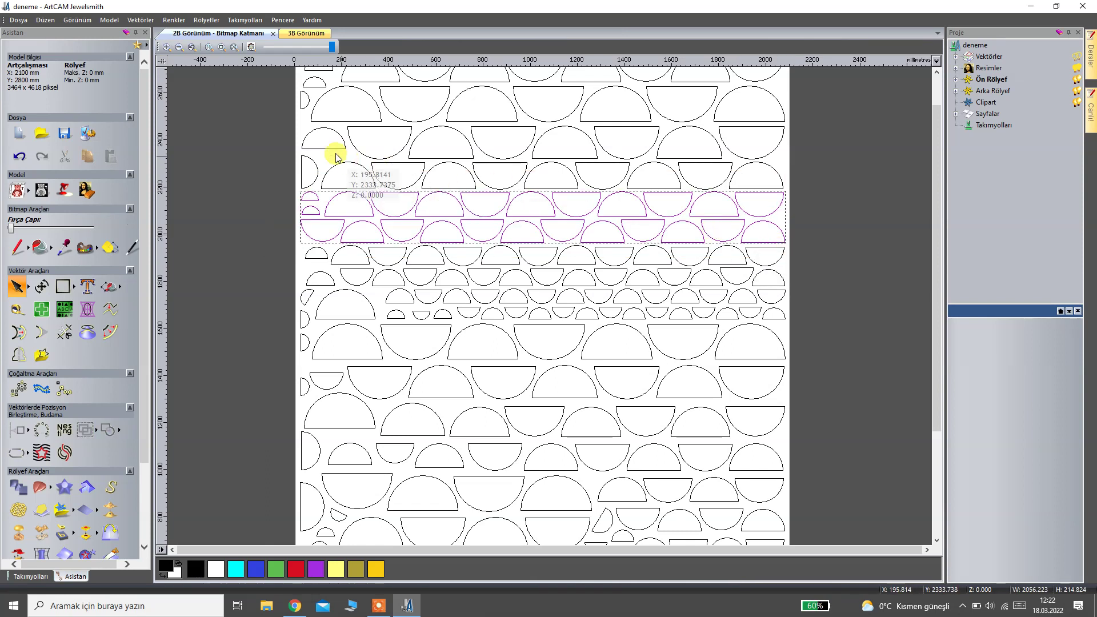
Create three separate groups from the remaining semicircle bands up to the sheet's upper edge, and clear the selection.
drag(272, 112, 804, 206)
scroll(796, 247, down, 1)
scroll(547, 160, up, 1)
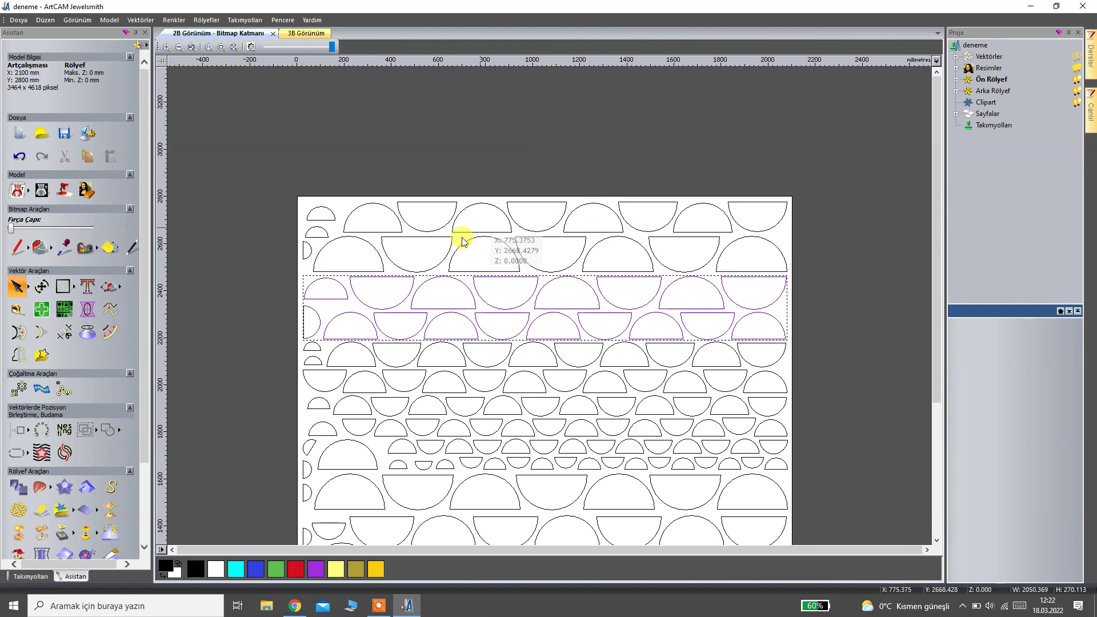
drag(280, 230, 801, 286)
drag(258, 180, 808, 245)
click(754, 190)
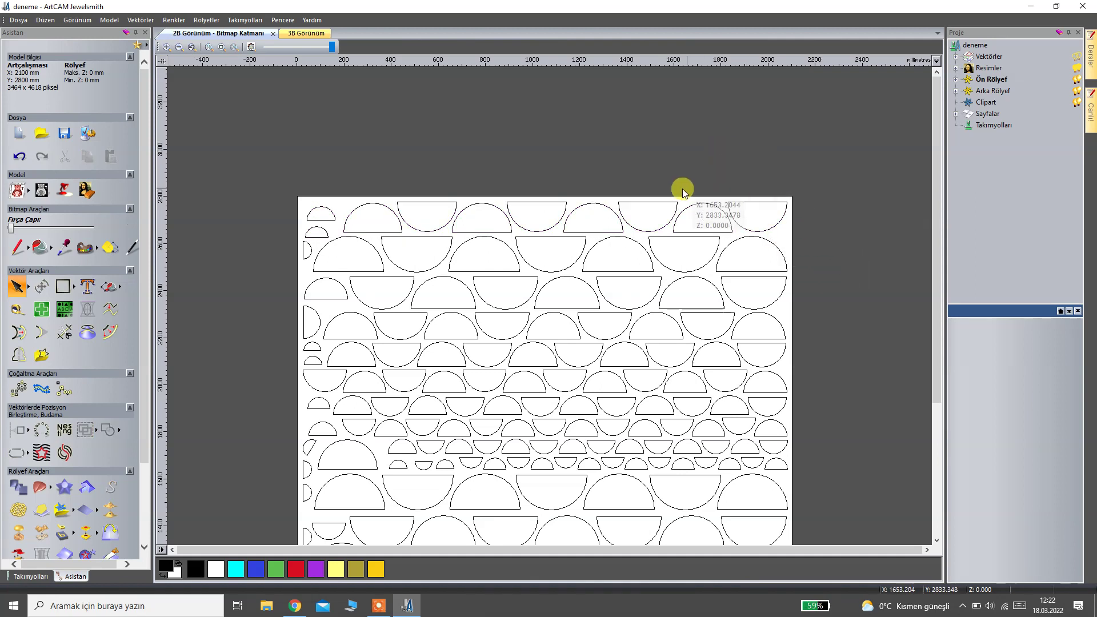
Check the lower rows' grouping by selecting the third, second, fourth and lowest groups one after another.
scroll(631, 225, down, 2)
scroll(534, 435, up, 1)
drag(520, 455, 543, 458)
scroll(544, 458, up, 1)
click(583, 437)
click(573, 399)
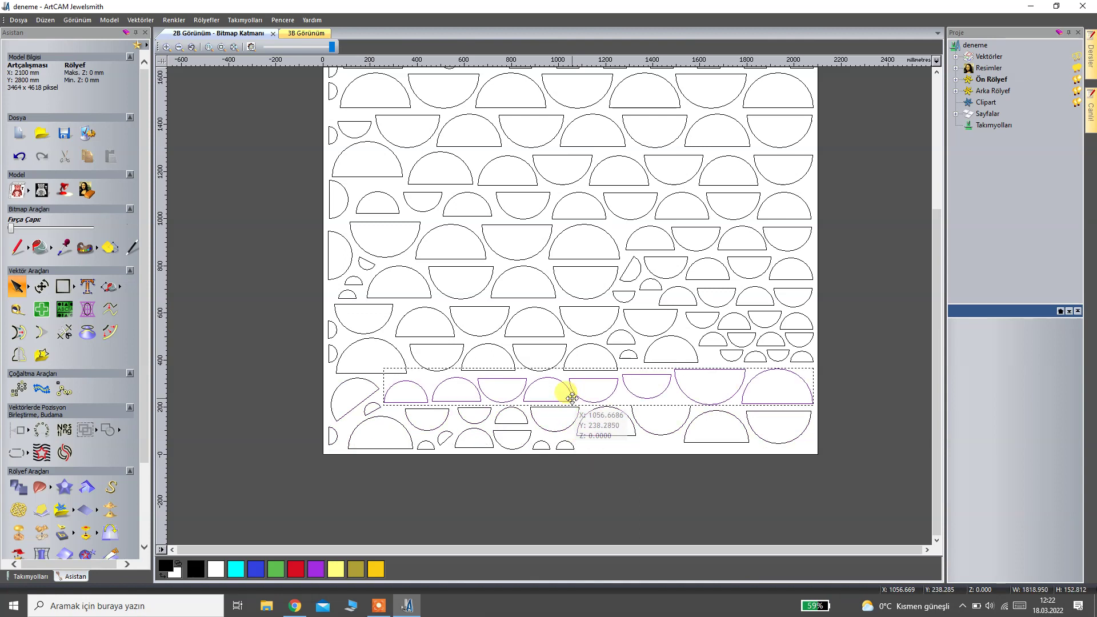
click(375, 391)
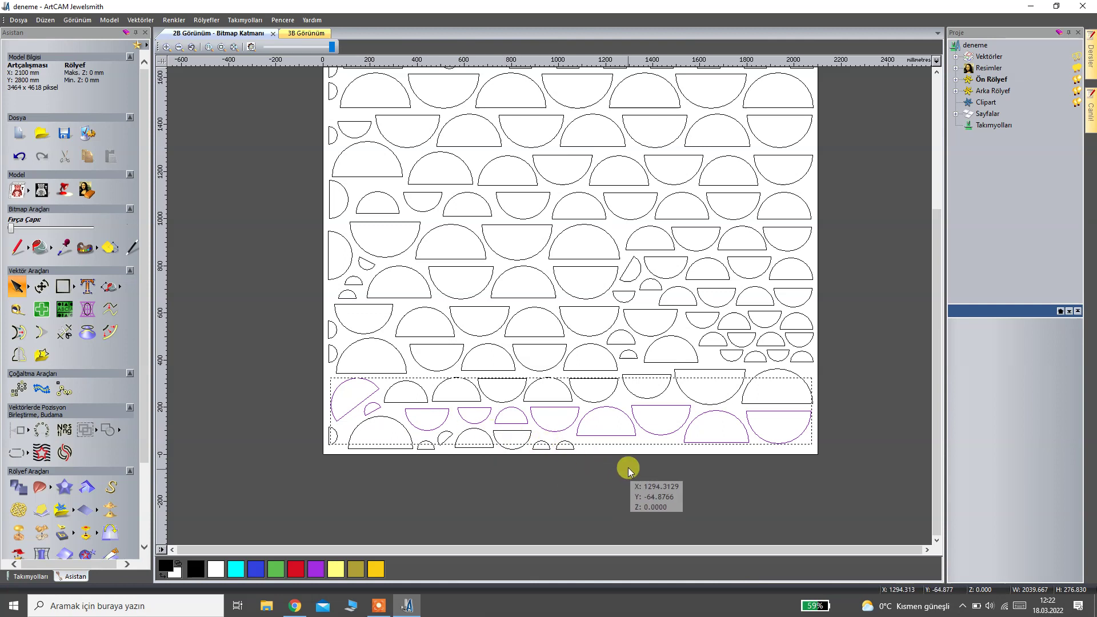
click(735, 363)
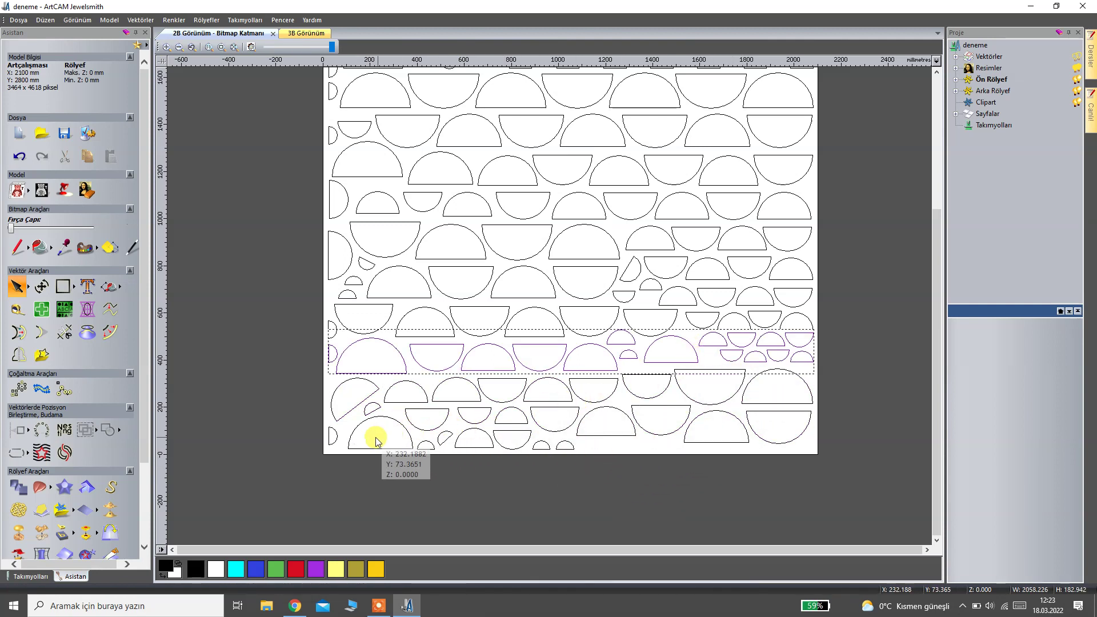
click(338, 444)
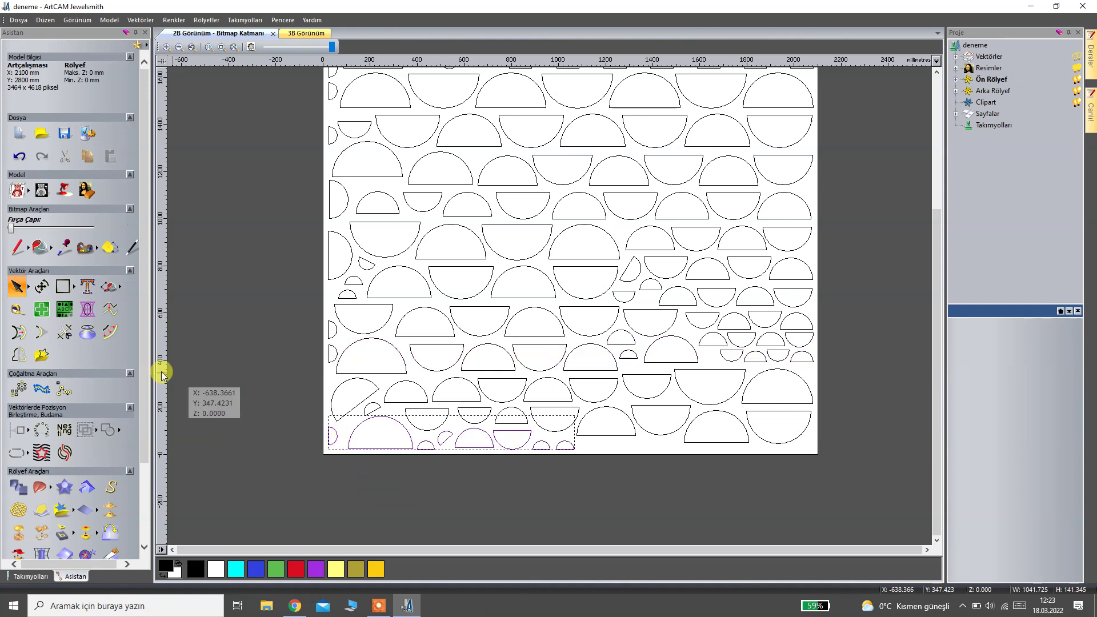
Start a profile toolpath for the lowest row's group, outside the selected vectors, with a finish depth of 18 mm.
click(29, 577)
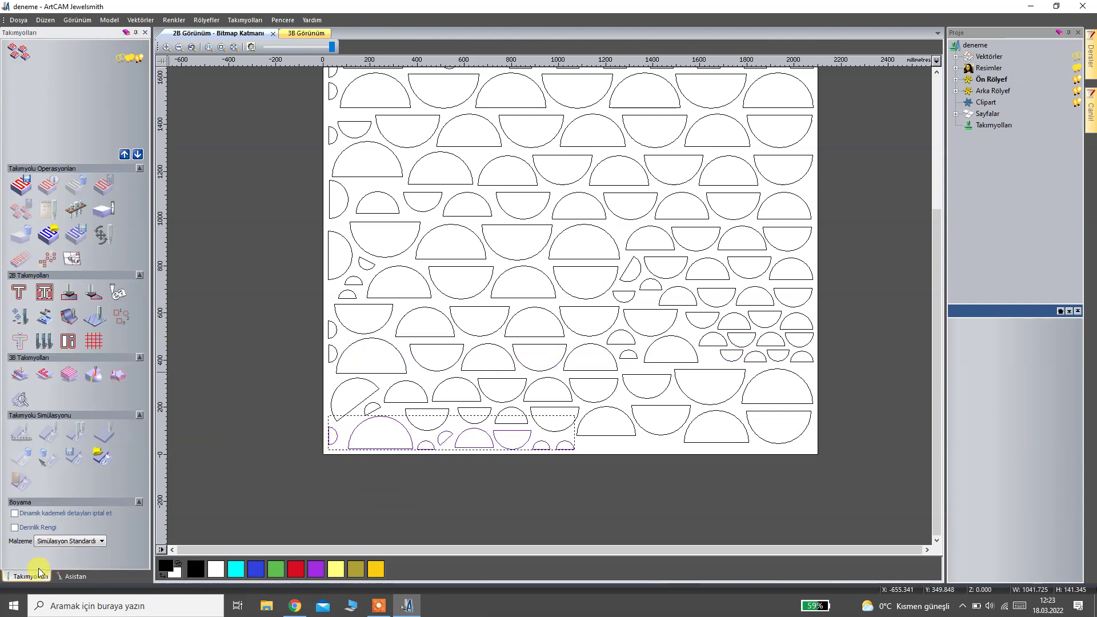
click(19, 293)
click(209, 66)
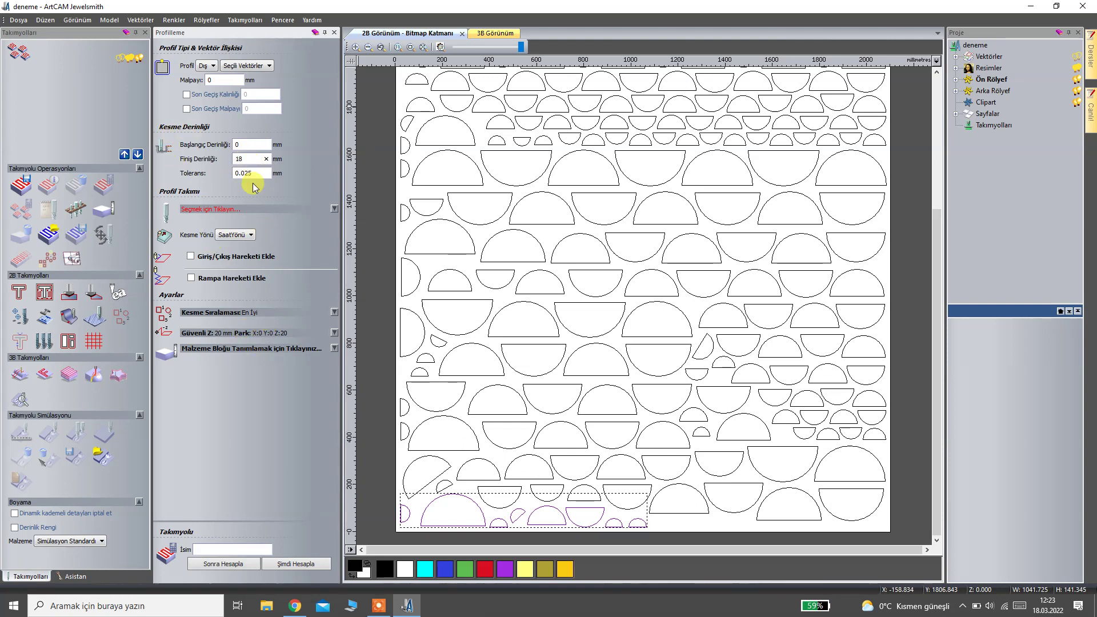
Assign the T1 6 mm tool from the tool library to the profile toolpath.
click(228, 209)
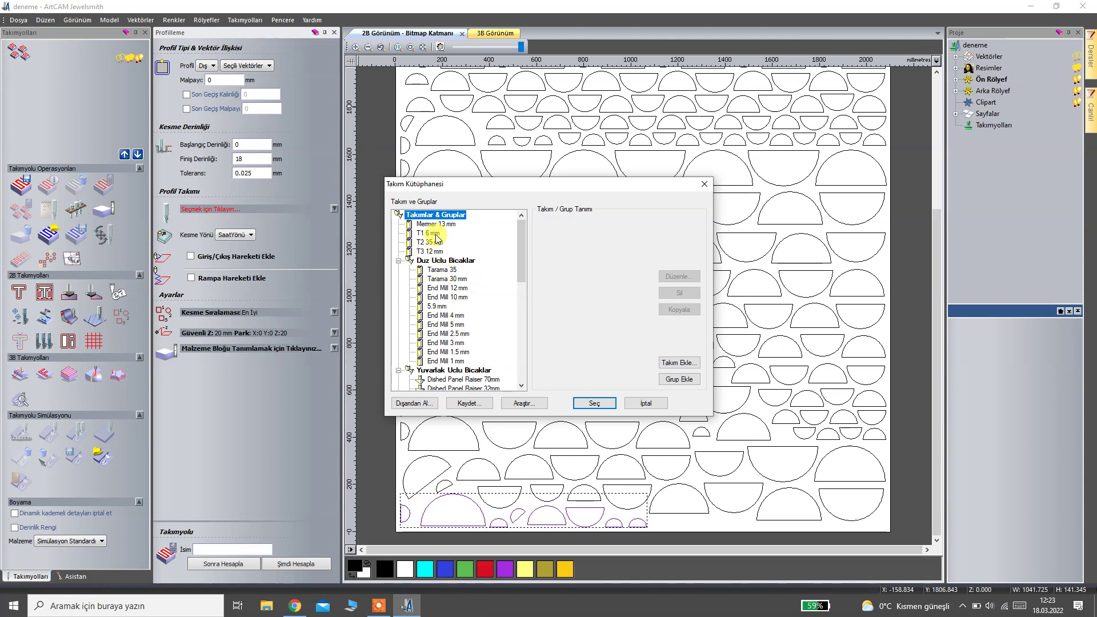
click(432, 233)
click(594, 402)
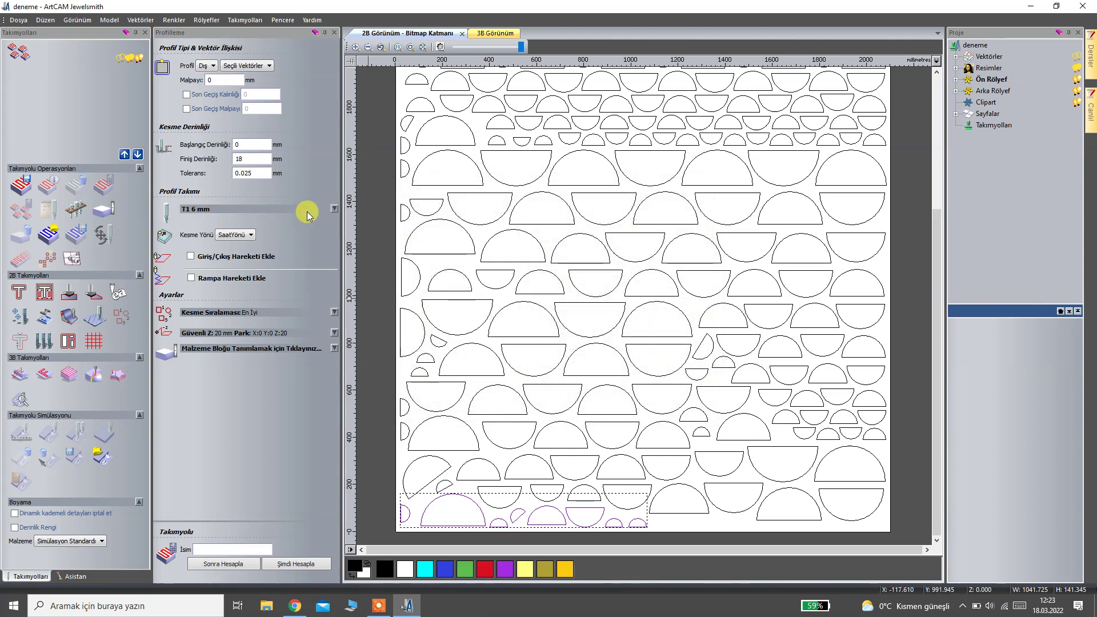
Set the tool's cutting speed to 2000 mm/min, plunge speed to 1000 mm/min and cutting direction to counterclockwise (SaatYönü Tersi).
click(333, 209)
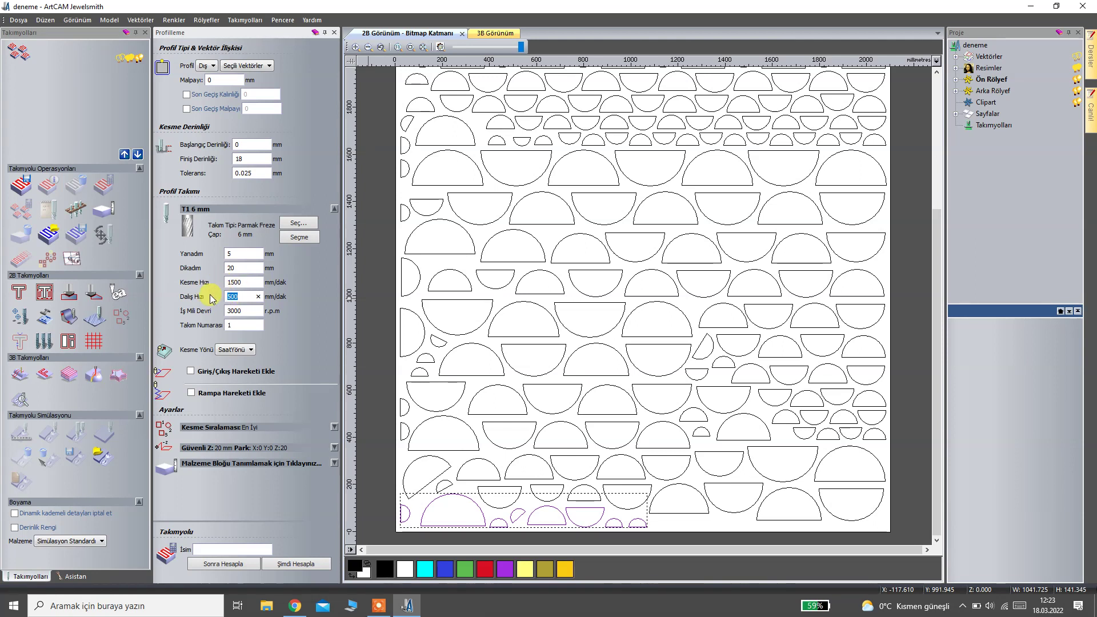
double_click(252, 285)
text(2000)
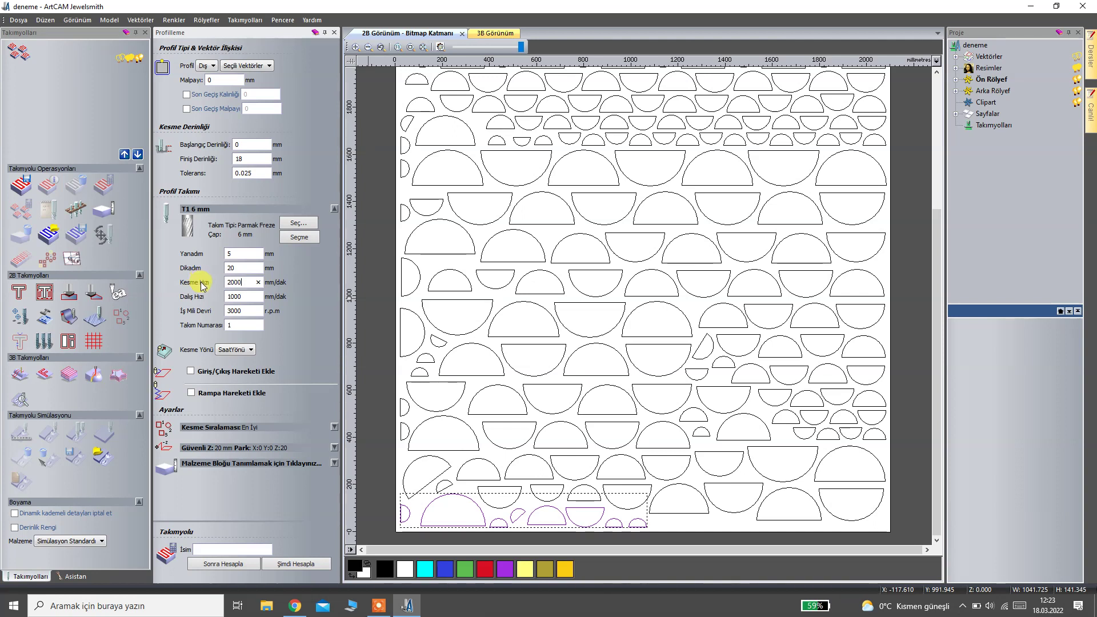
click(251, 351)
click(250, 374)
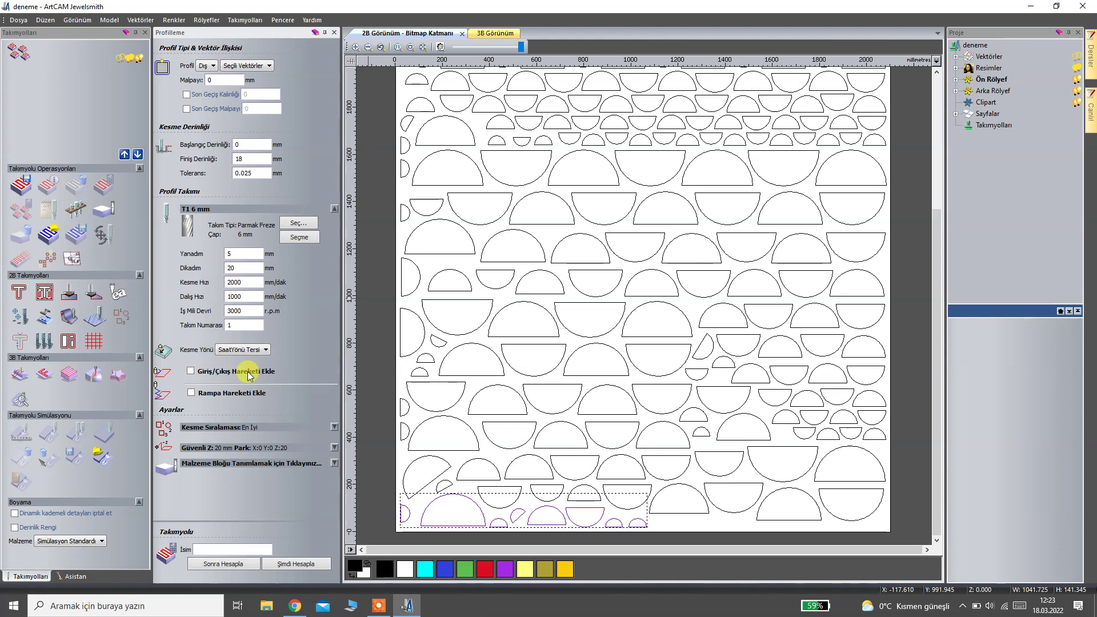
Add ramp moves of the smooth type (Yumuşak) to the profile toolpath.
click(191, 393)
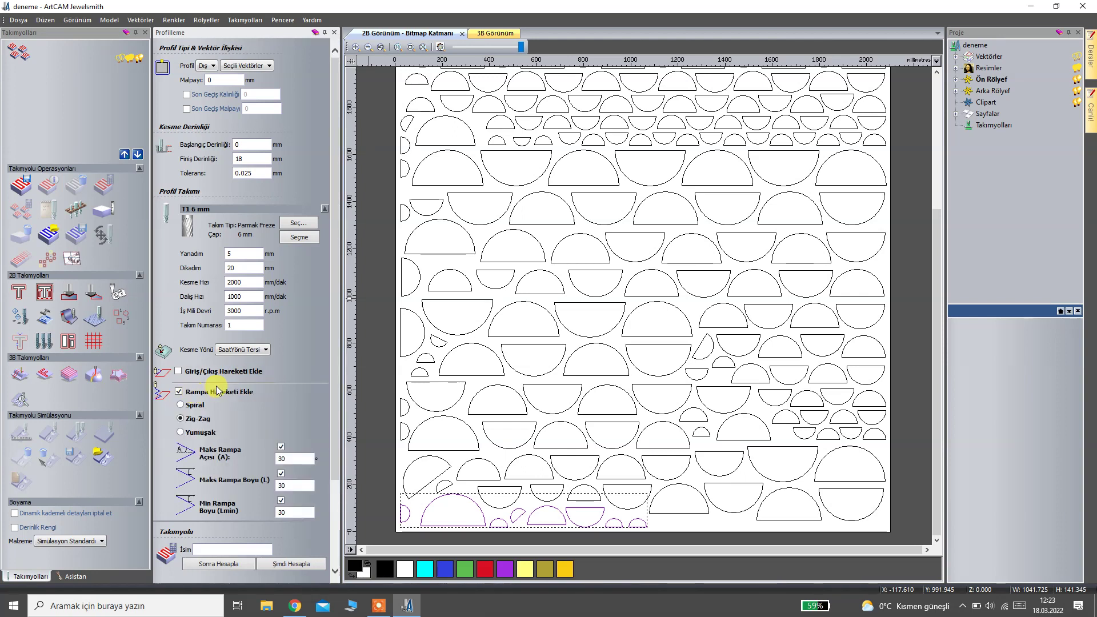
scroll(221, 384, down, 2)
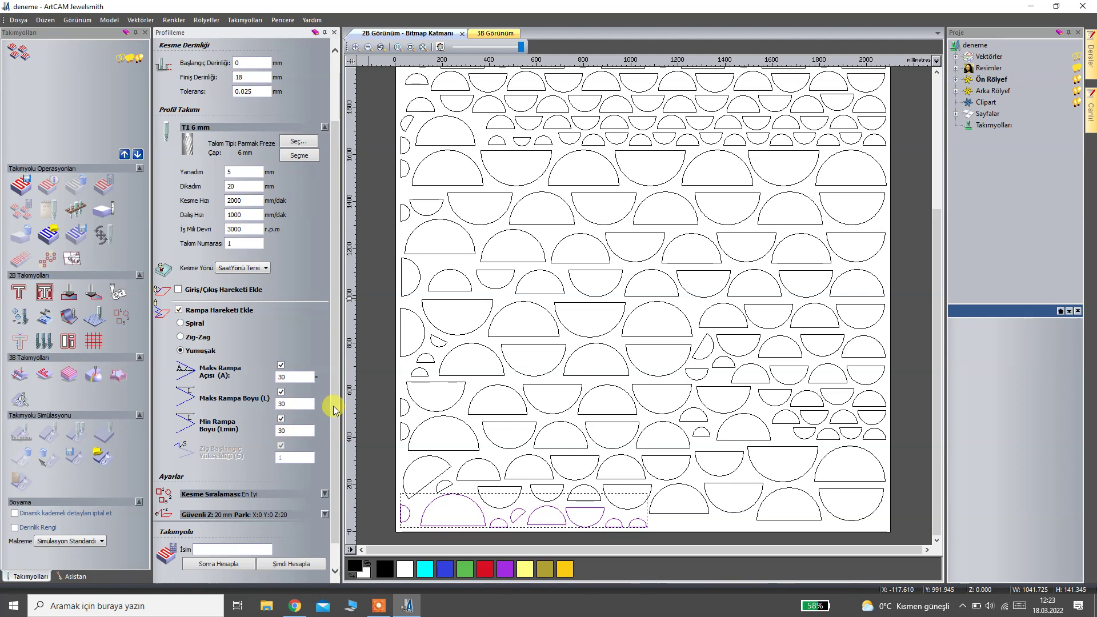
scroll(333, 418, down, 1)
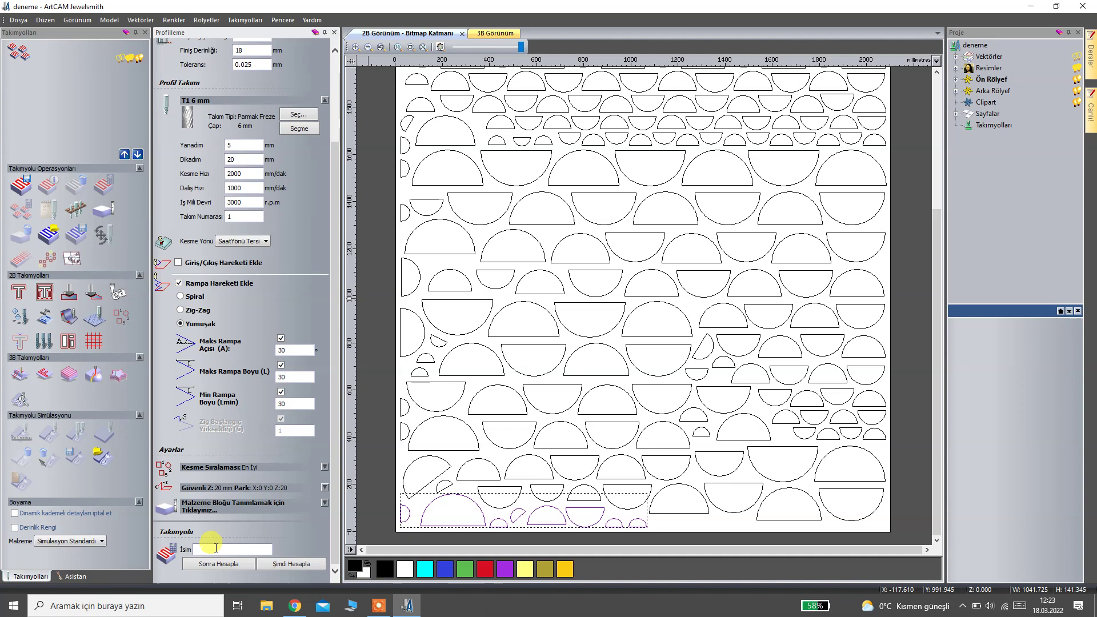
Set the automatic cutting order of the profile toolpath to left to right (Soldan Sağa).
click(325, 468)
click(246, 486)
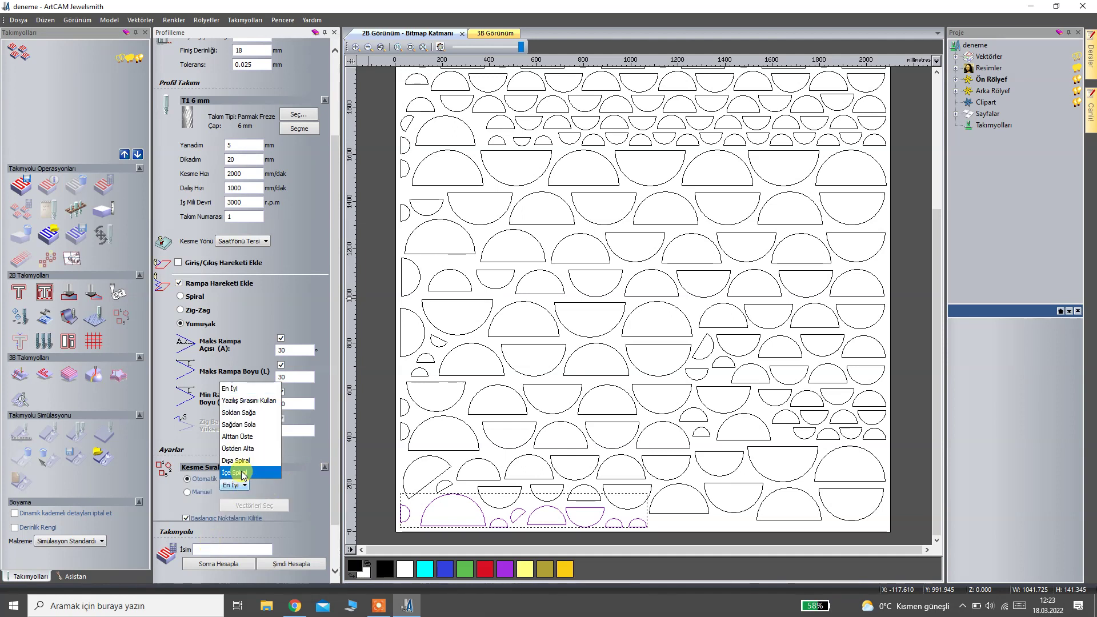
click(239, 419)
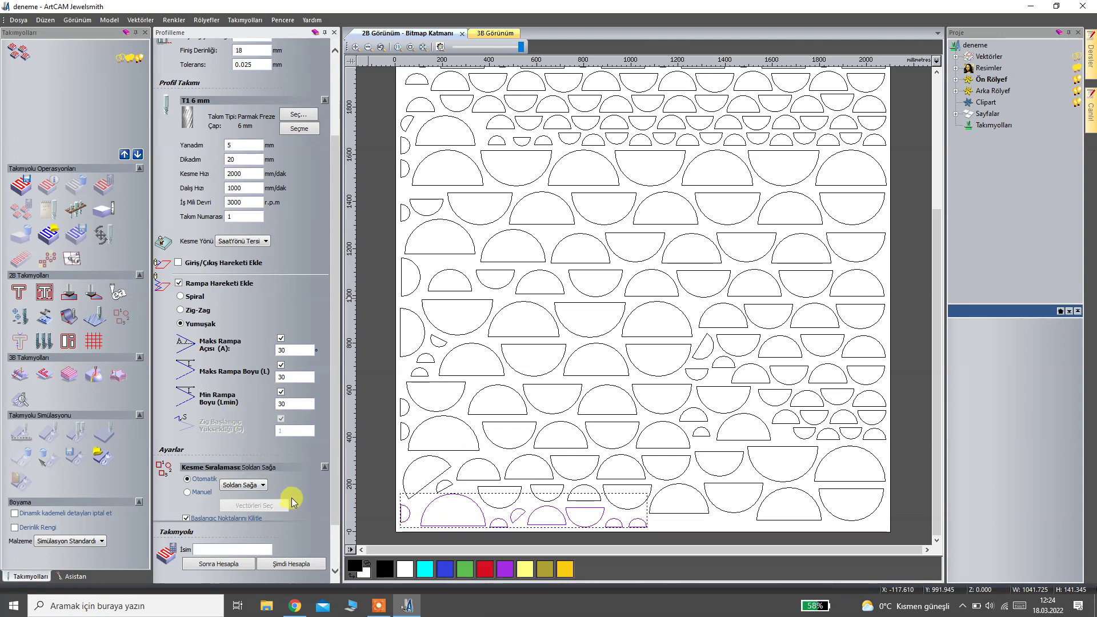
drag(326, 480, 325, 519)
Name the lowest group's profile toolpath 1, calculate it immediately and inspect the resulting cutting path.
click(218, 549)
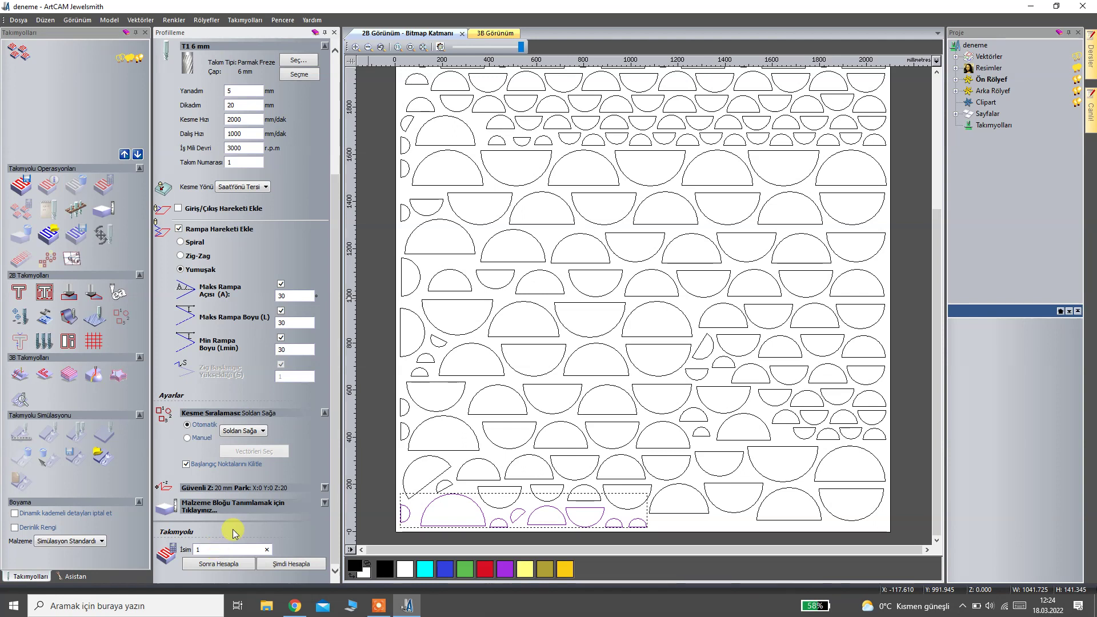
click(309, 565)
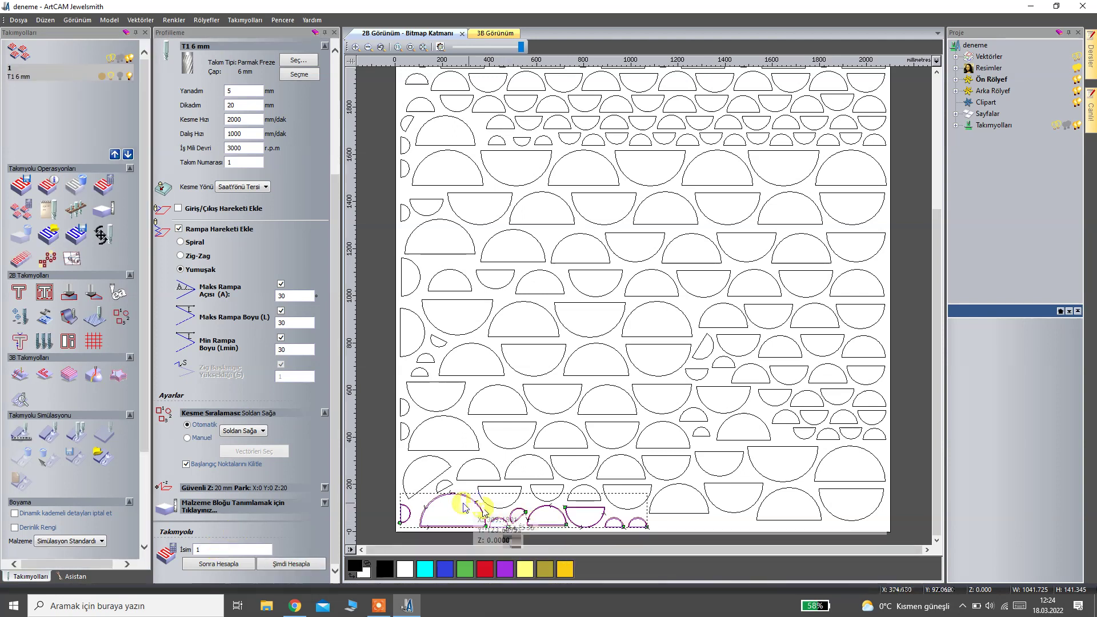
scroll(449, 516, up, 3)
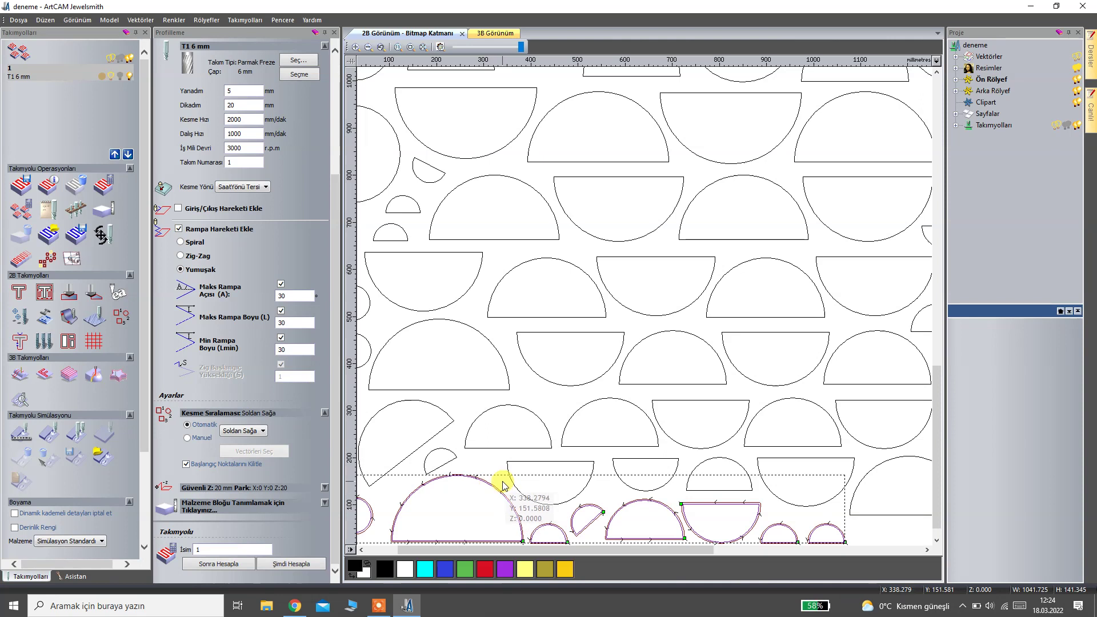
scroll(515, 475, down, 2)
scroll(629, 342, down, 2)
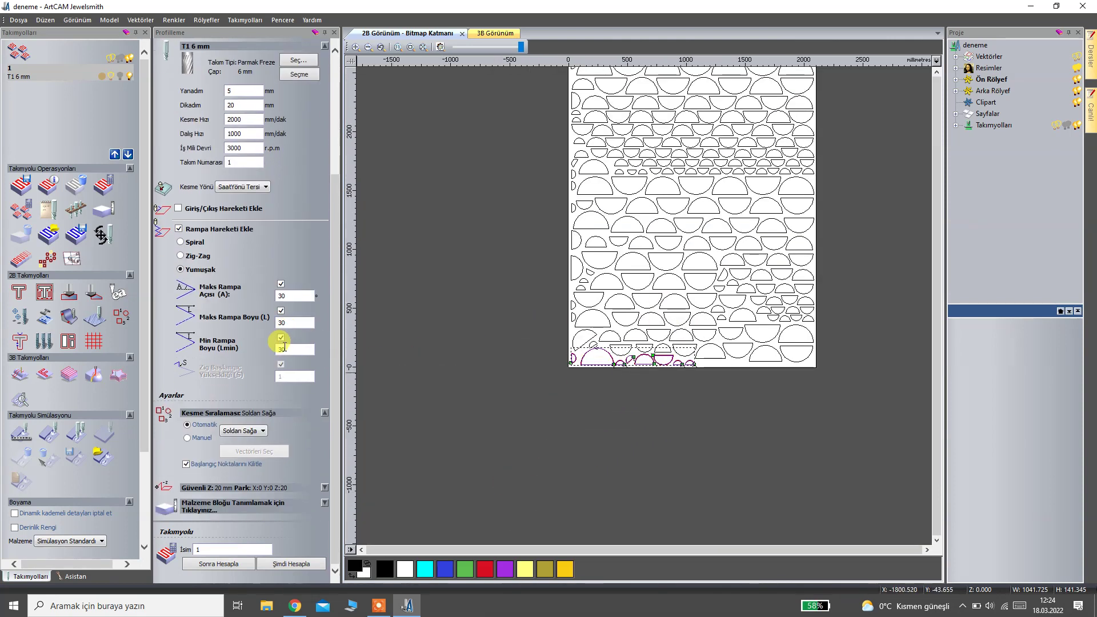
Calculate a profile toolpath named 2 for the second group from the sheet's lower edge.
scroll(779, 247, up, 2)
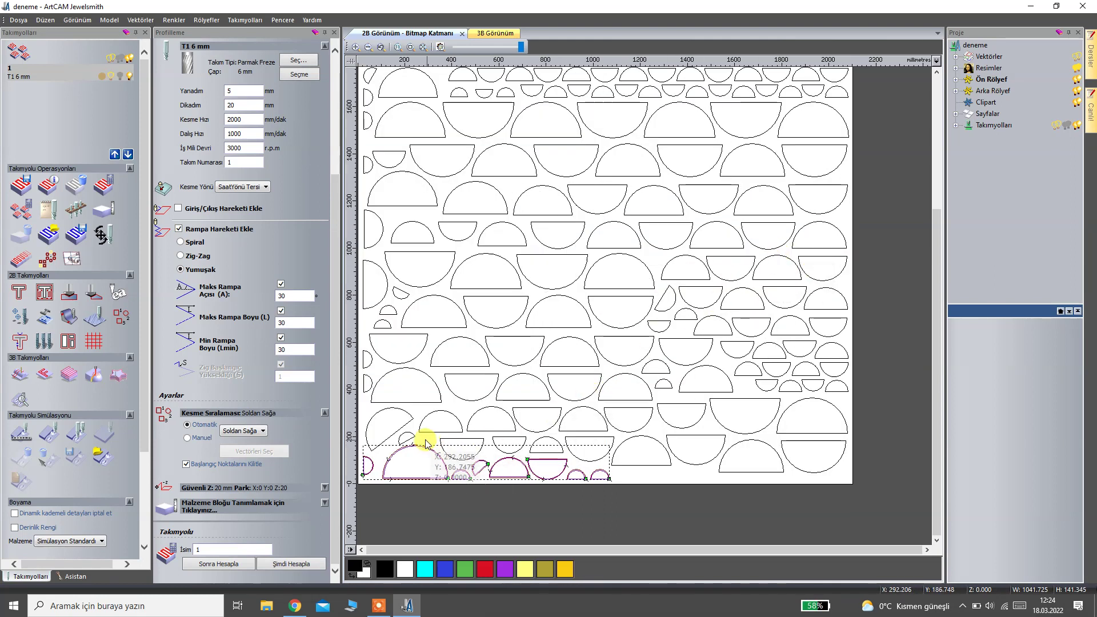
shift+click(403, 430)
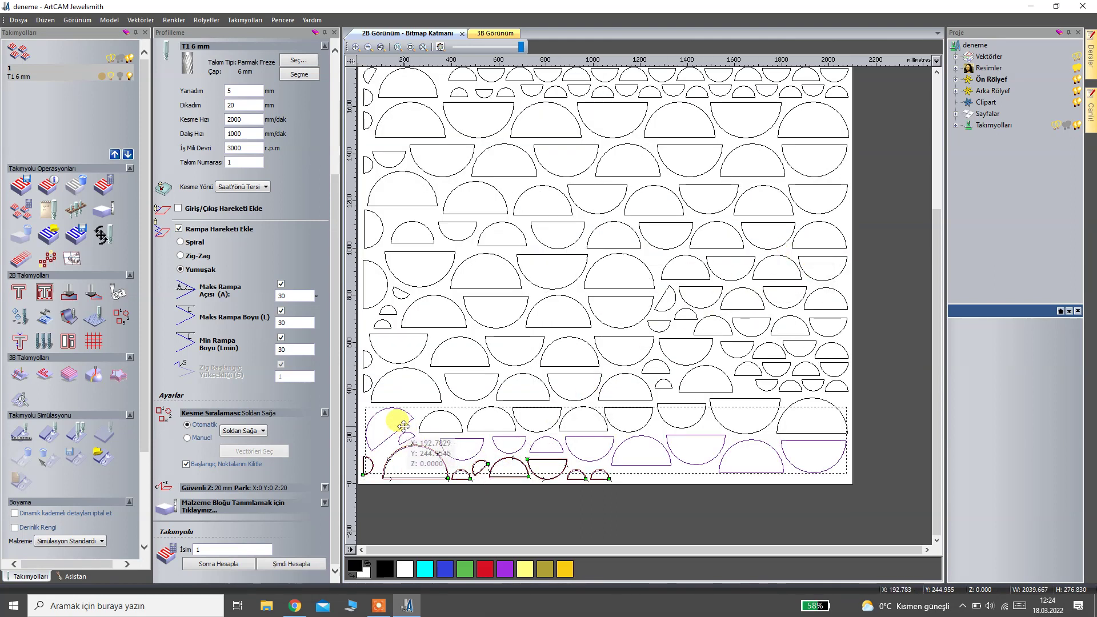
click(211, 548)
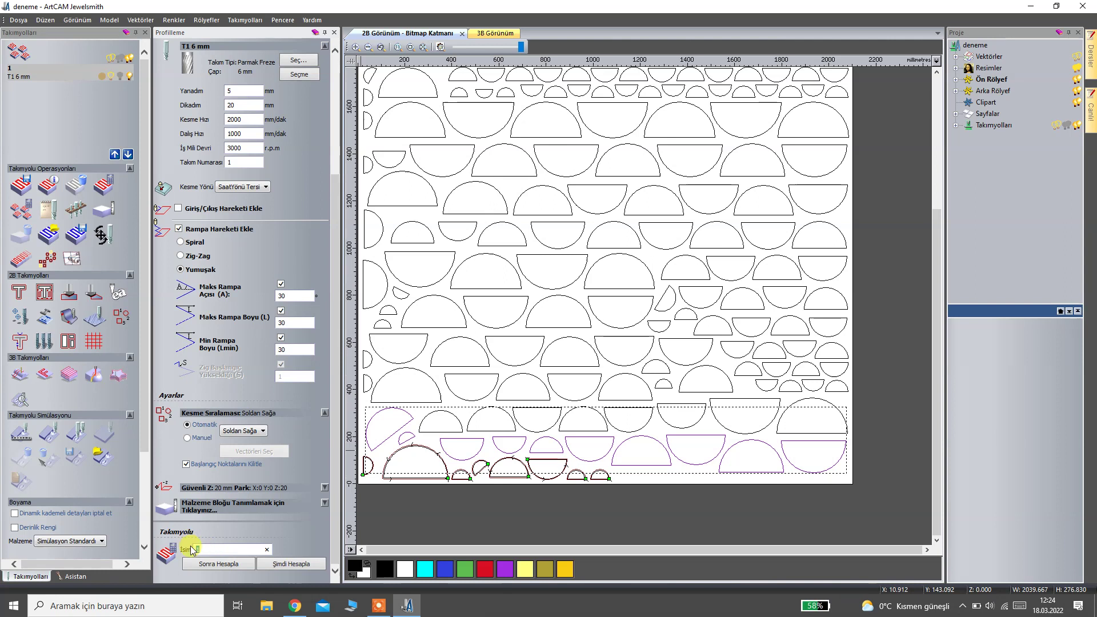
text(2)
click(300, 566)
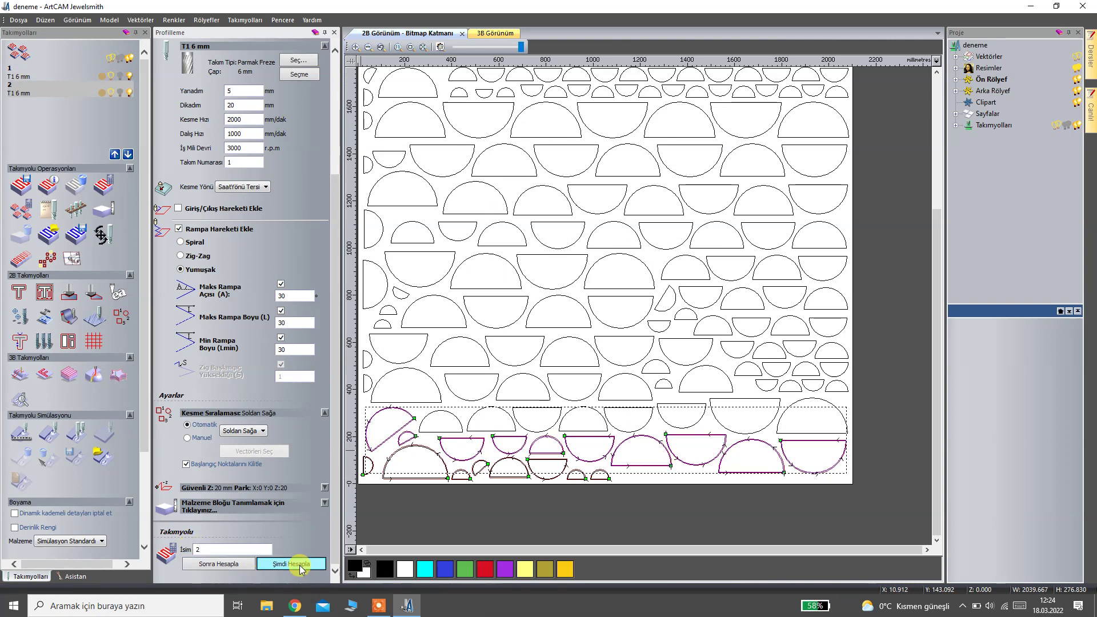
Calculate profile toolpaths named 3 and 4 for the third and fourth groups, one group at a time.
click(455, 415)
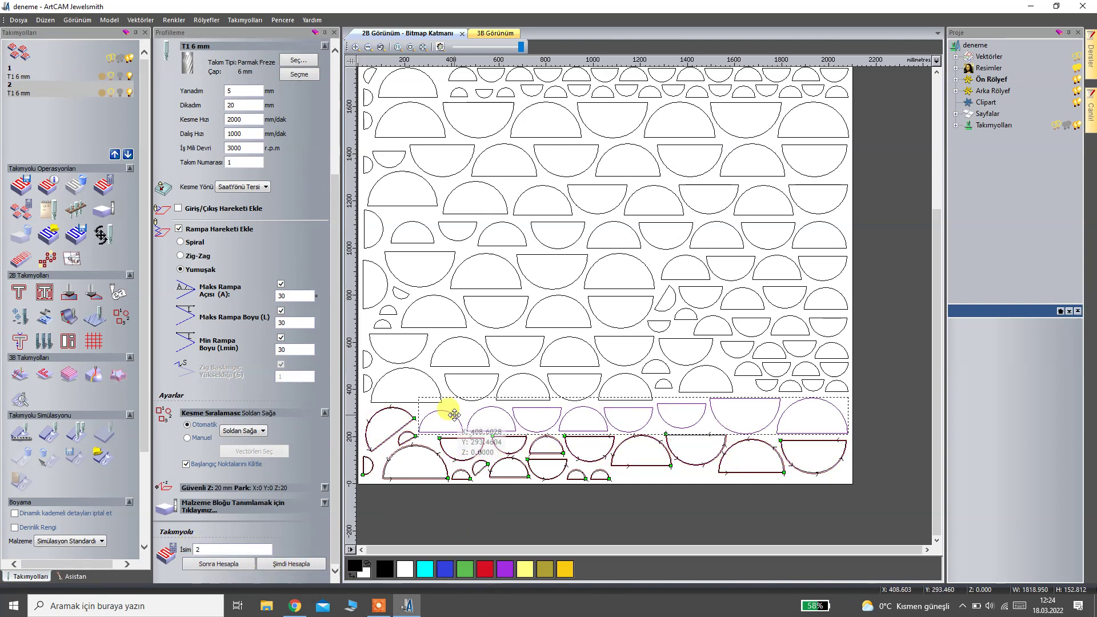
double_click(198, 550)
text(3)
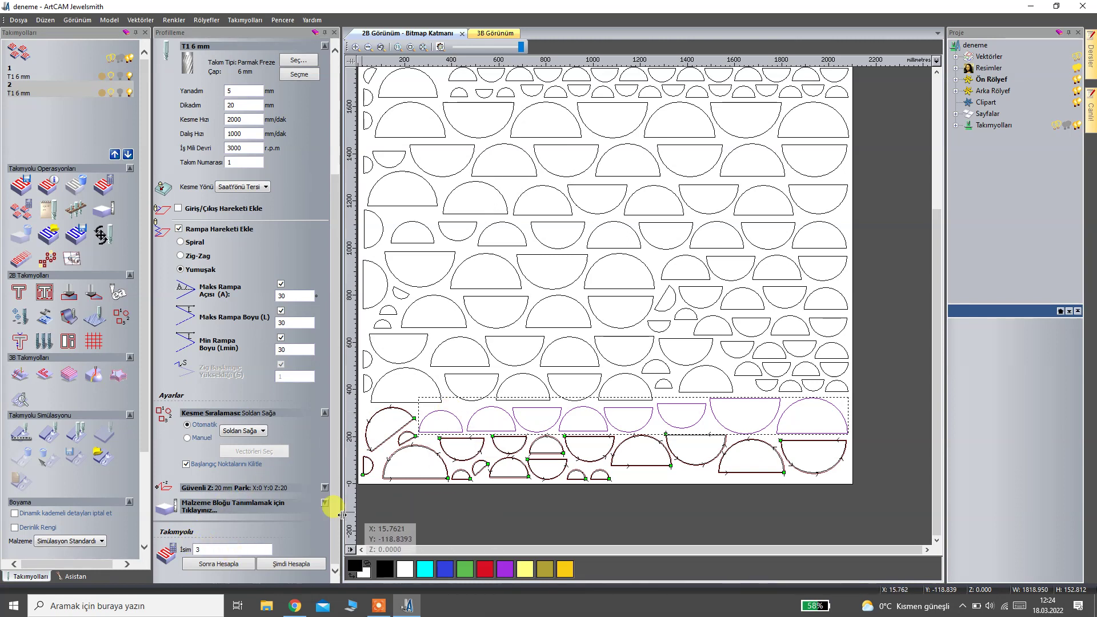
click(291, 563)
click(398, 402)
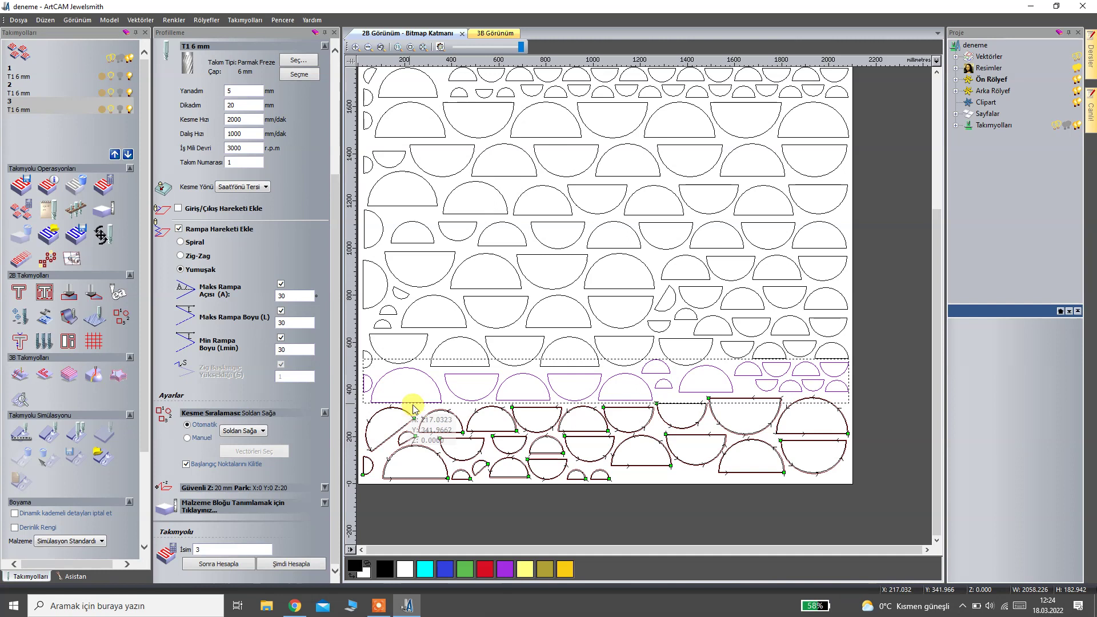
double_click(205, 549)
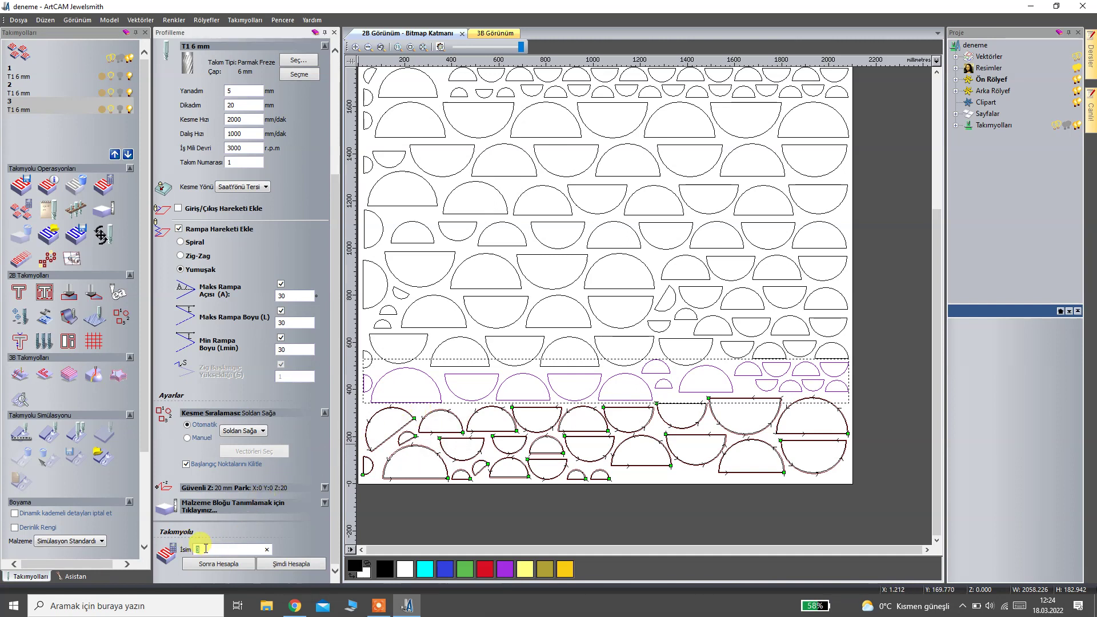
click(277, 564)
Calculate profile toolpaths named 5 and 6 for the next two groups upward, one group at a time.
click(375, 351)
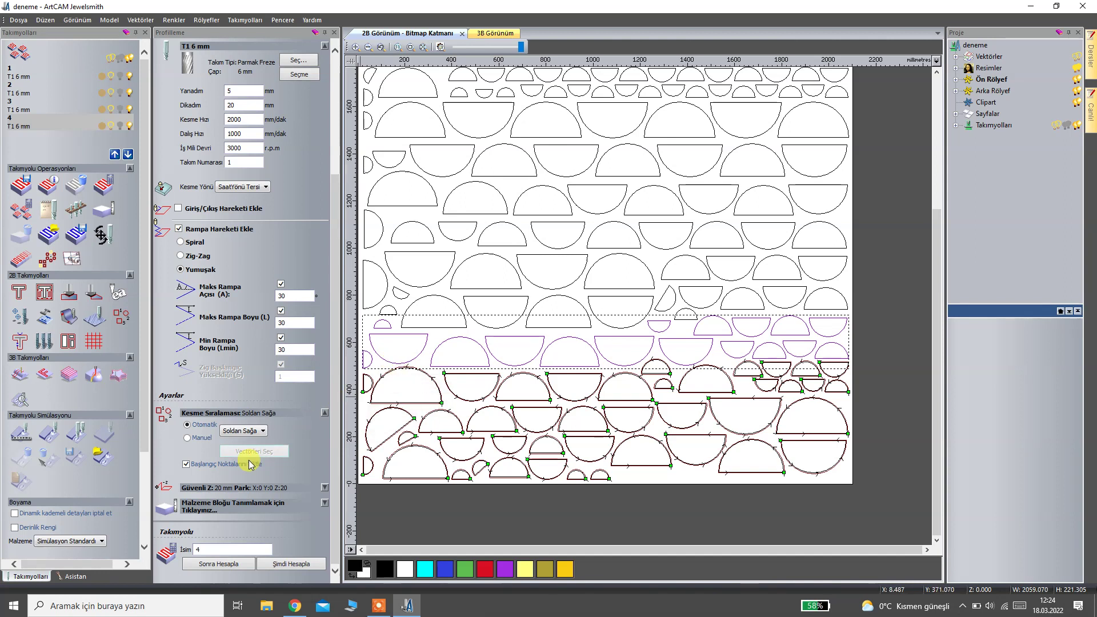
click(208, 550)
click(275, 563)
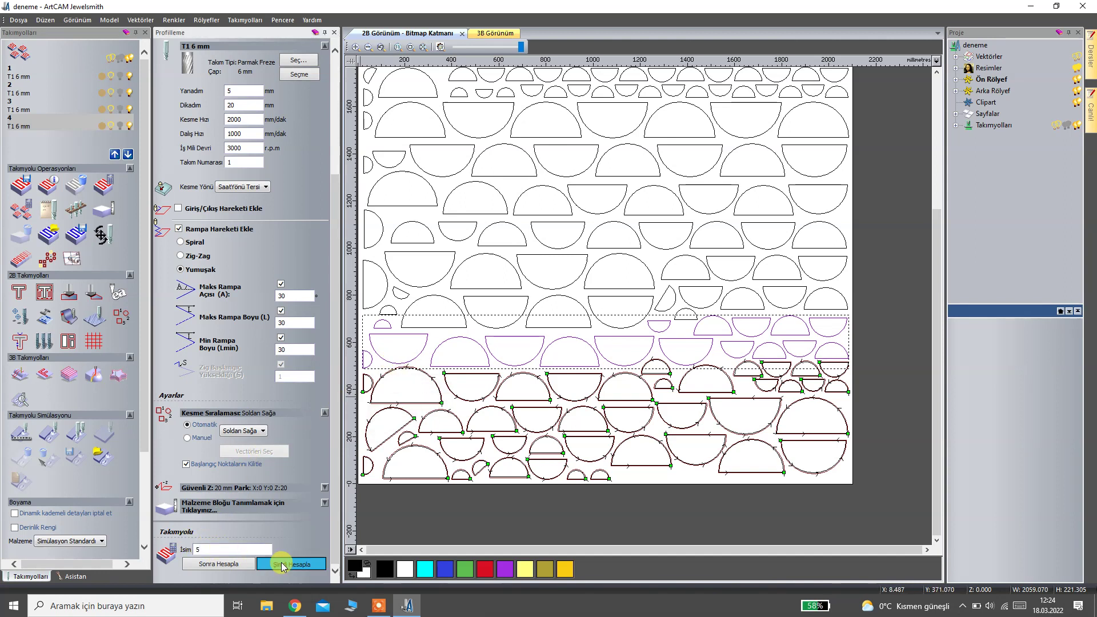
click(395, 314)
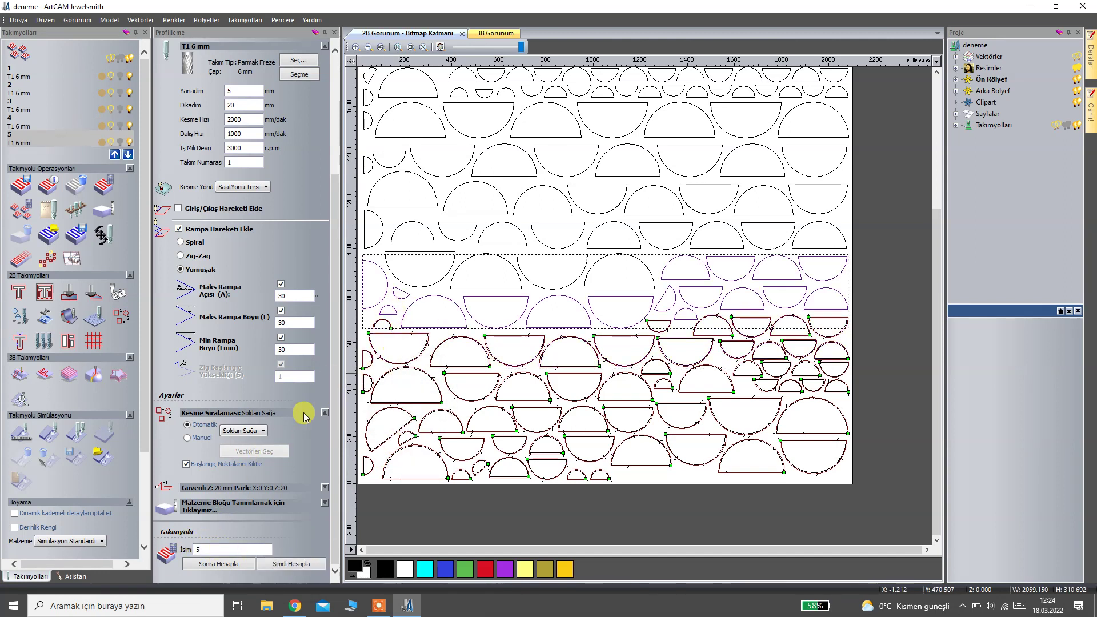
click(190, 549)
click(278, 563)
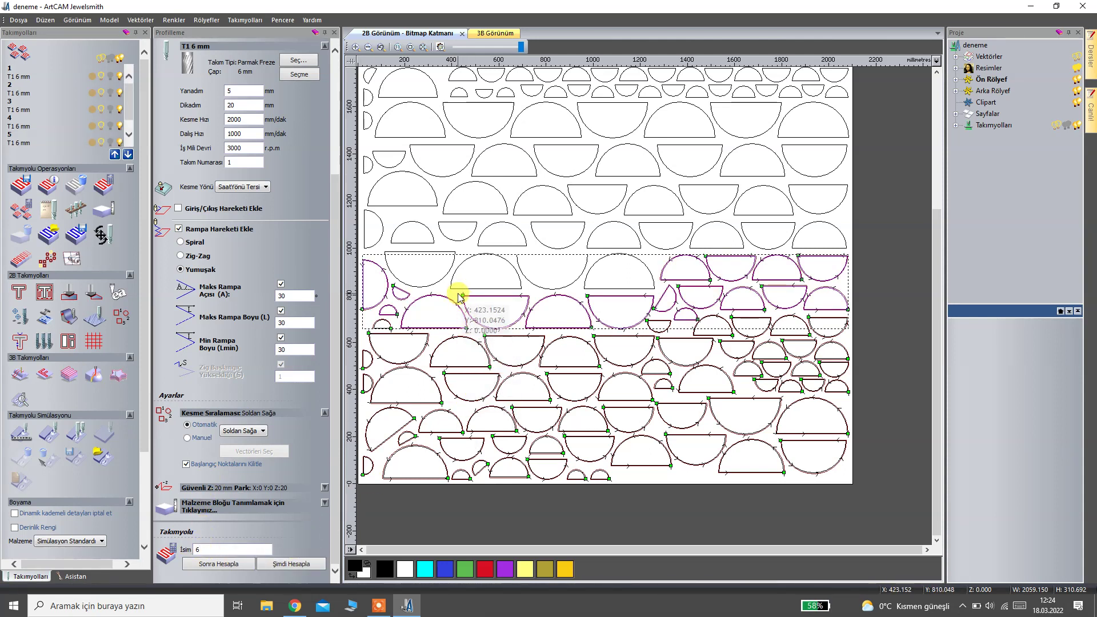
Select the four ungrouped large semicircles just above the finished rows together and calculate a profile toolpath named 7 for them.
click(446, 257)
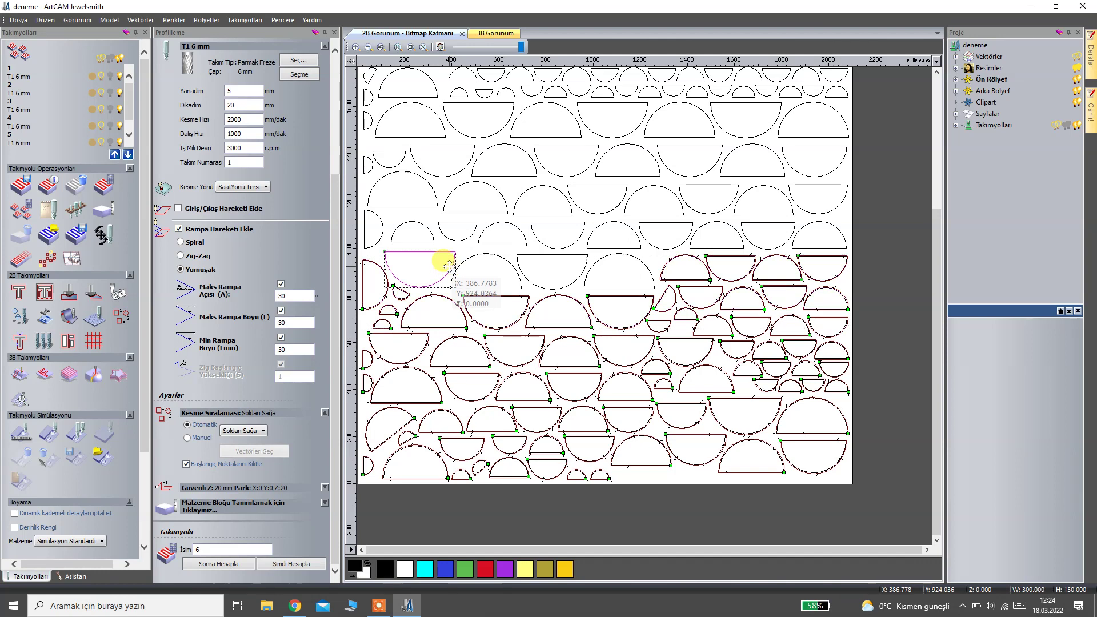
click(464, 268)
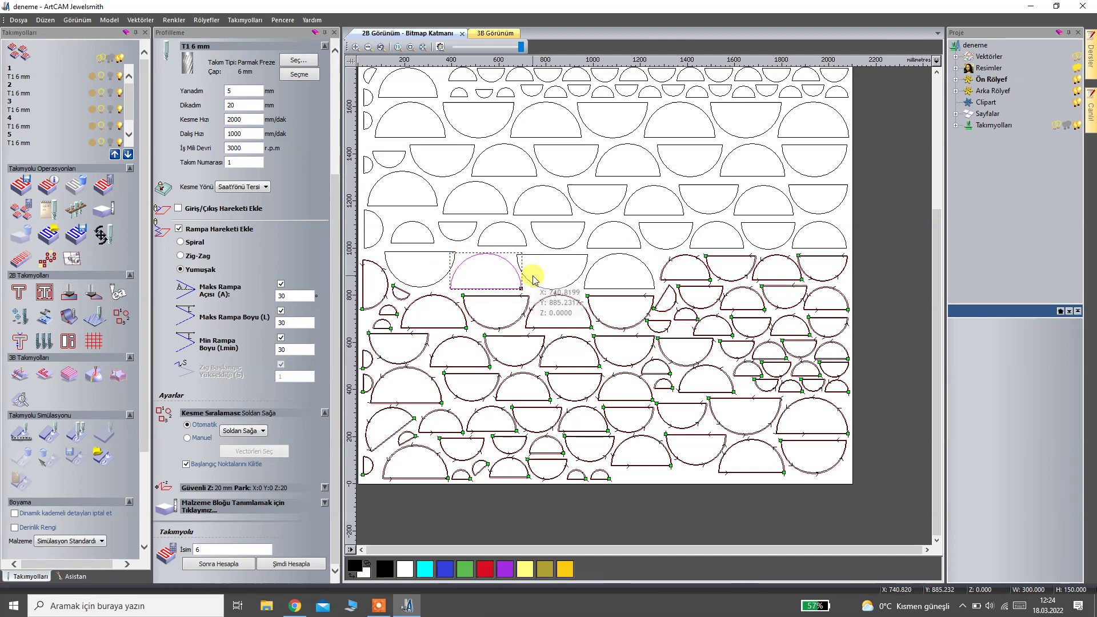
scroll(536, 280, down, 2)
scroll(566, 264, up, 2)
drag(432, 289, 757, 355)
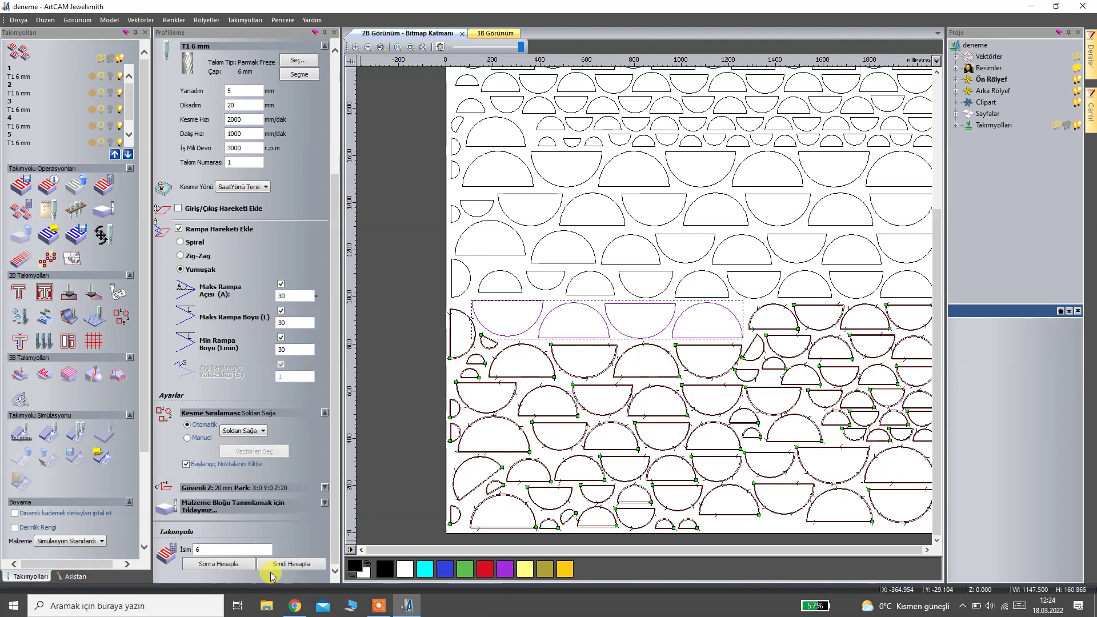
click(214, 550)
text(7)
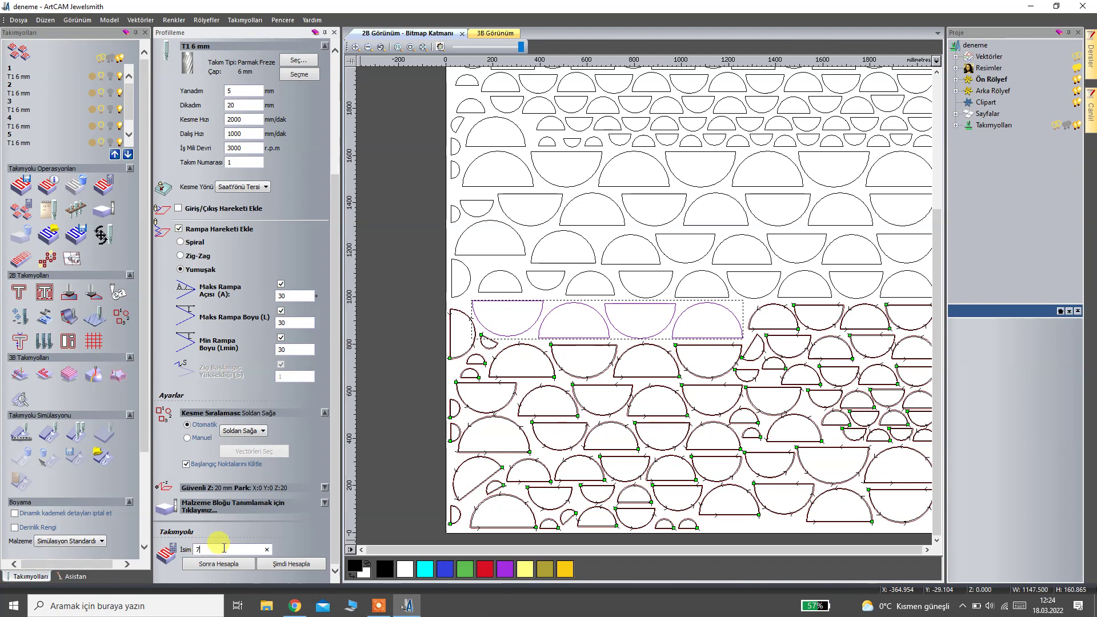
click(272, 569)
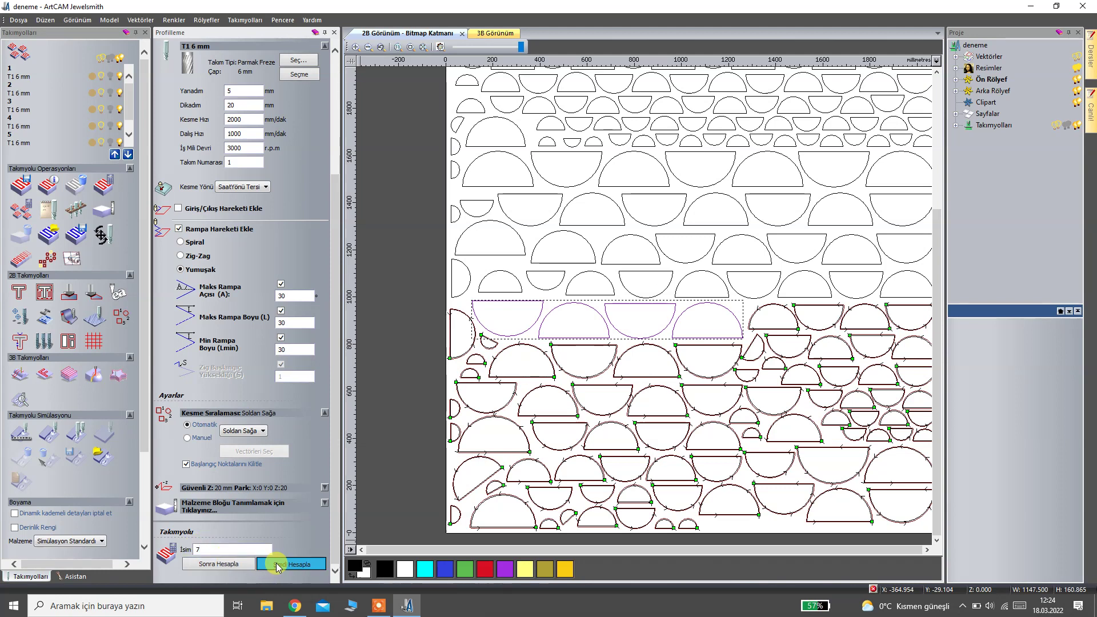
Calculate profile toolpath 8 for the next single-row group and toolpath 9 for the two-row group above it.
click(470, 278)
scroll(517, 276, down, 2)
scroll(681, 226, up, 2)
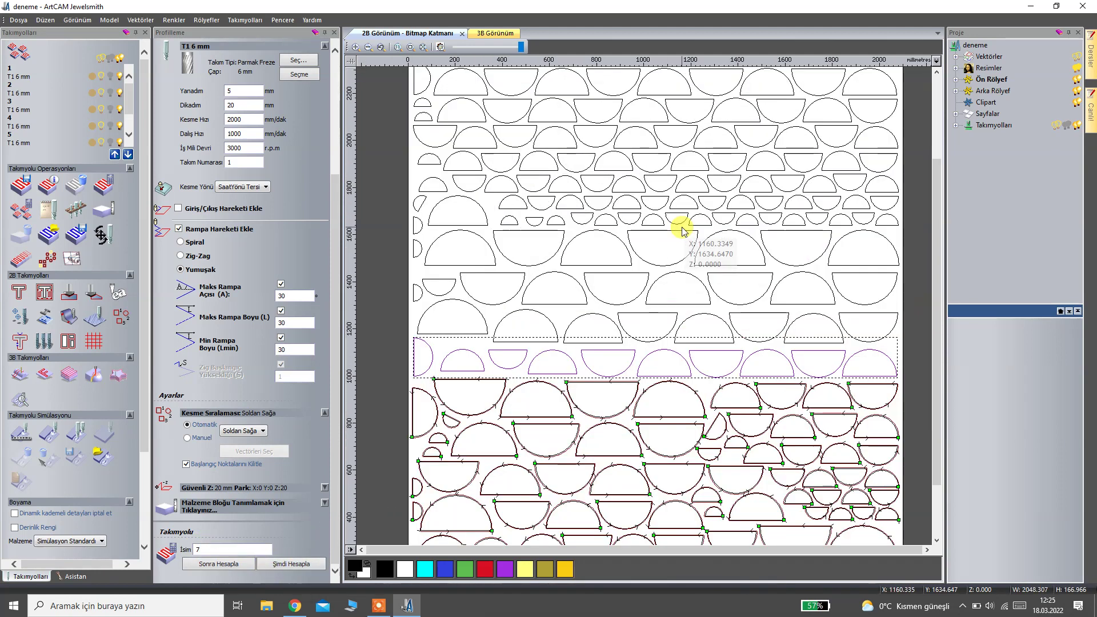
double_click(196, 548)
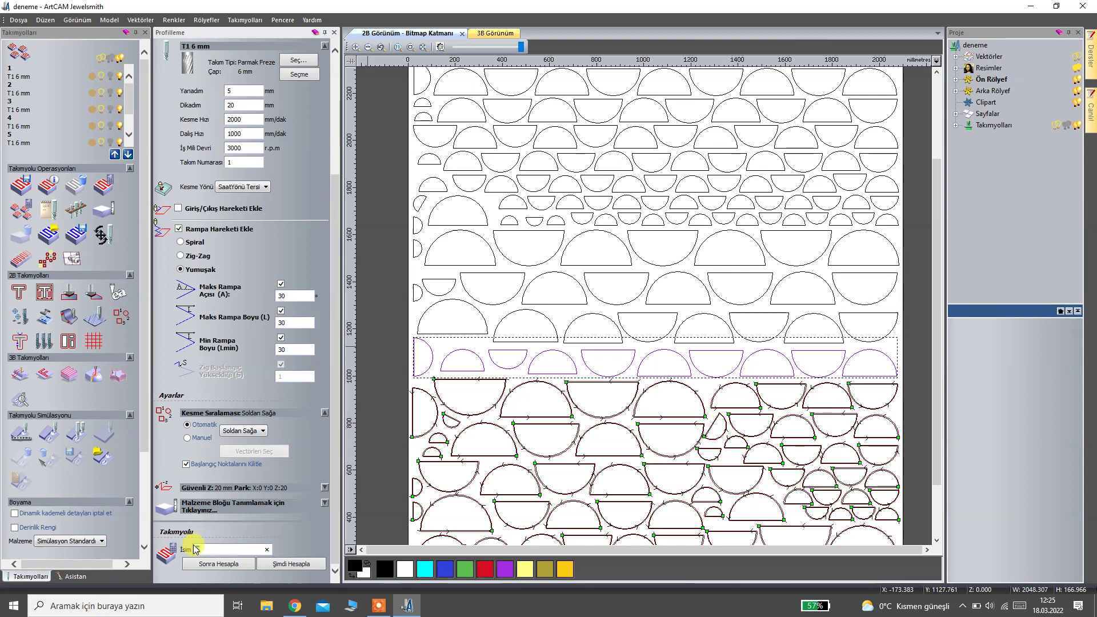
click(279, 566)
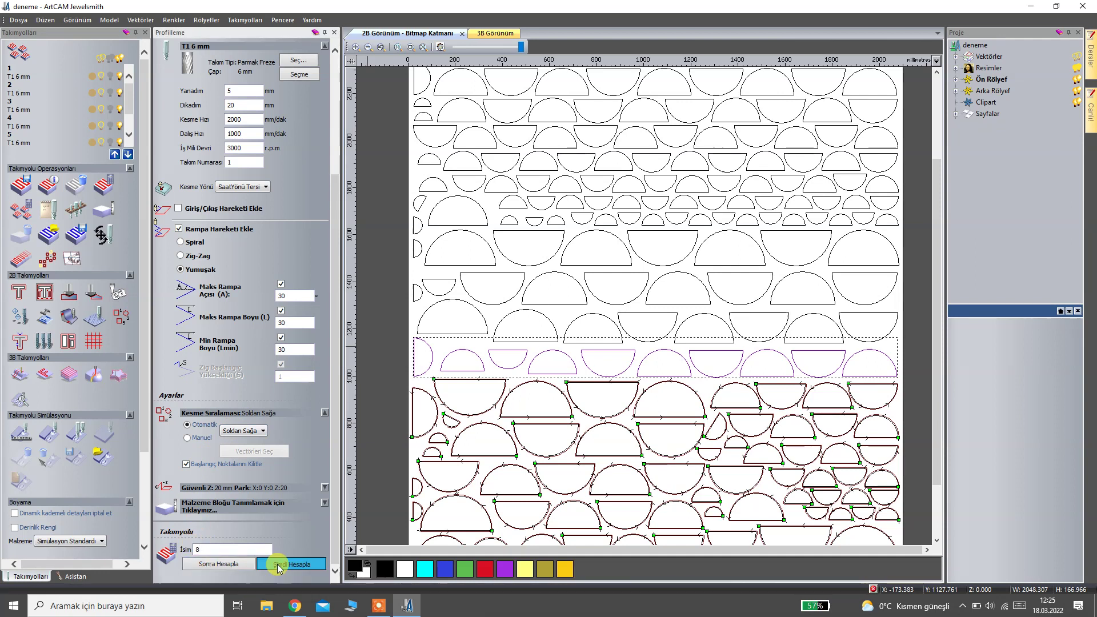
click(430, 309)
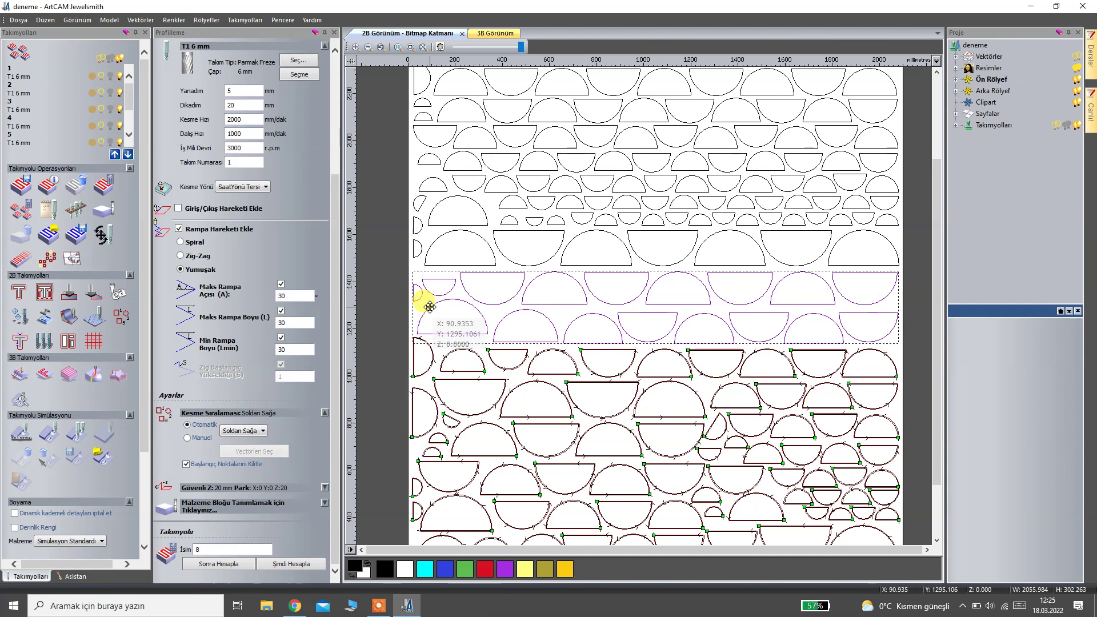
double_click(194, 547)
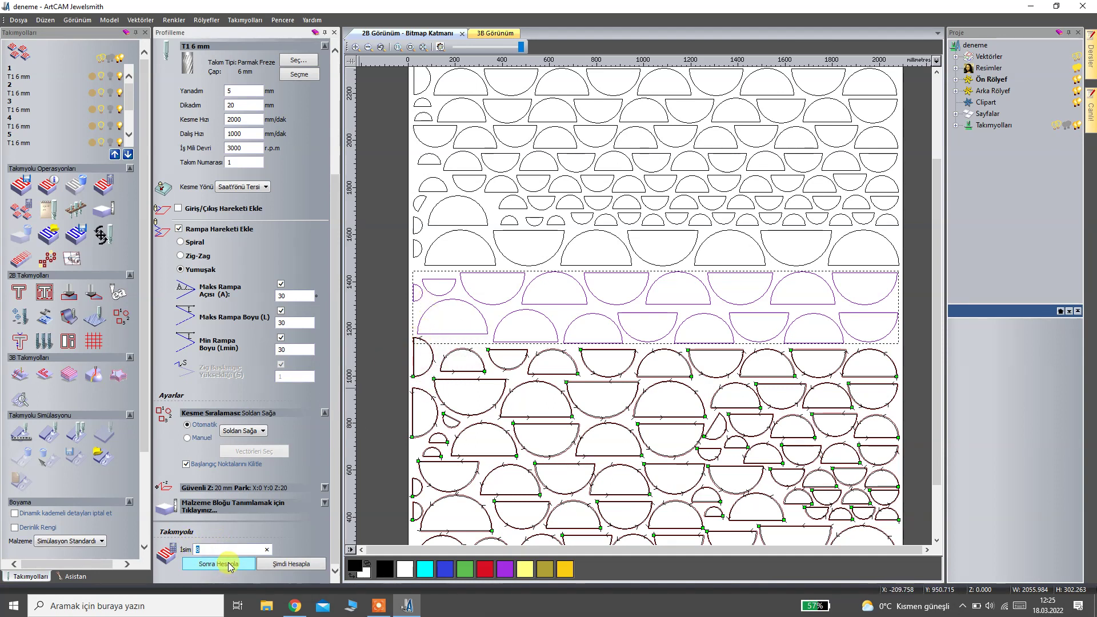
click(273, 565)
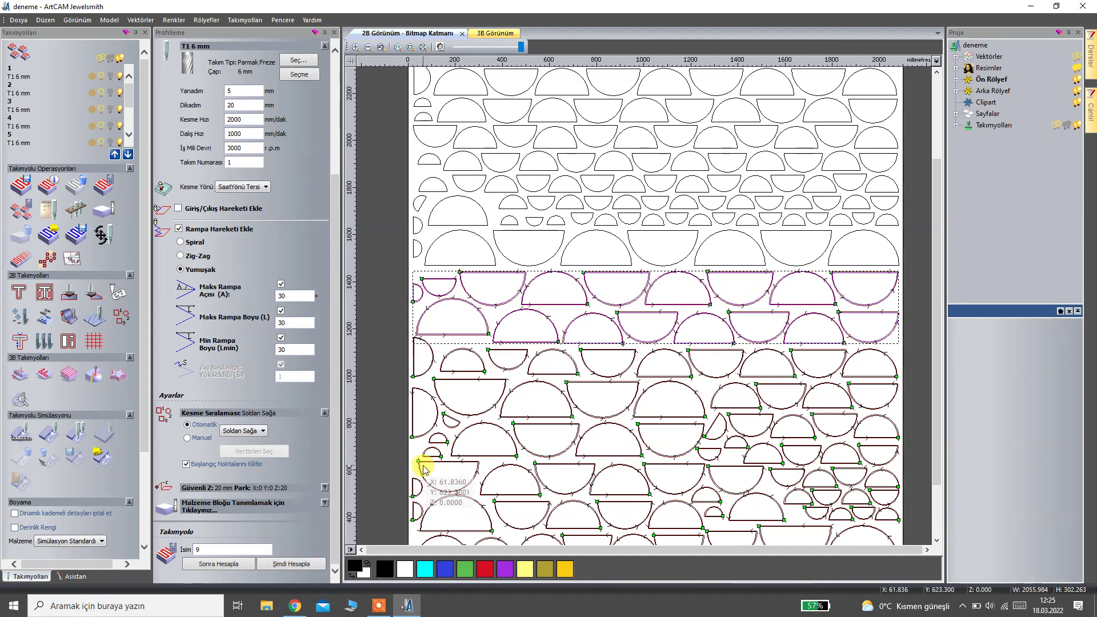
Calculate a profile toolpath named 10 for the group combining the large semicircle row and the small semicircles above it.
scroll(501, 440, down, 1)
scroll(674, 204, up, 1)
click(453, 343)
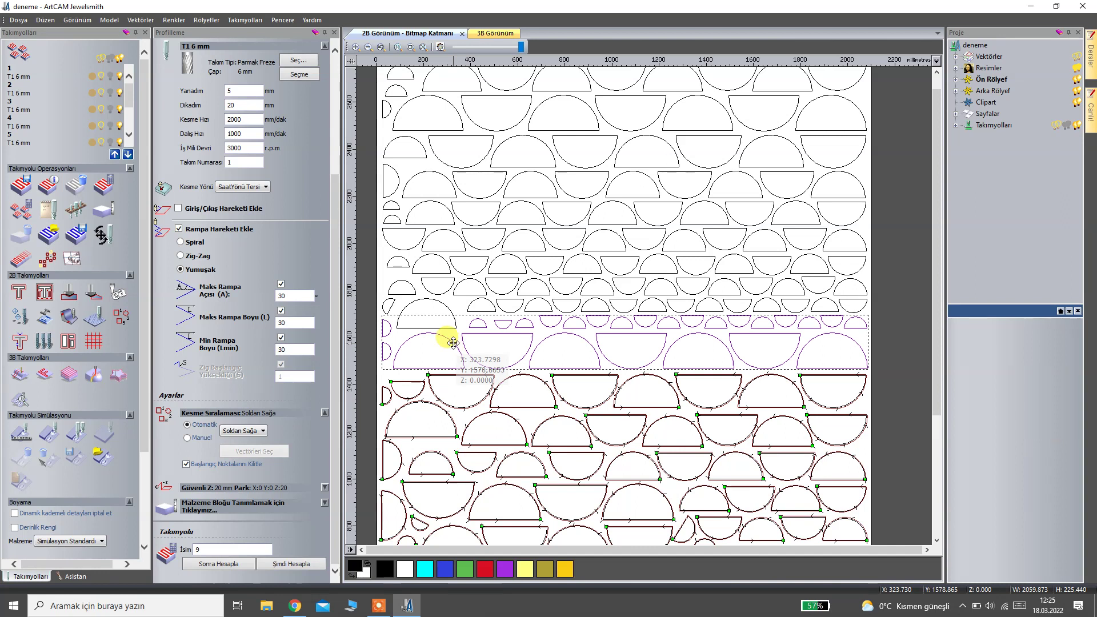
click(197, 549)
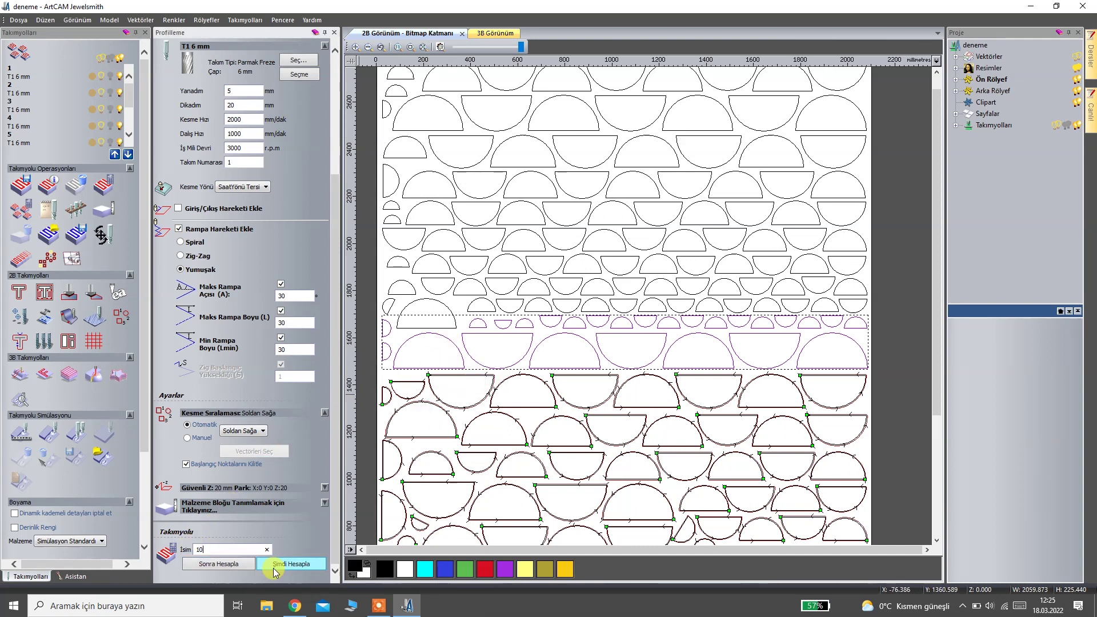
click(297, 566)
Calculate profile toolpath 11 for the single ungrouped large semicircle and toolpath 12 for the three-row group of small semicircles above it.
click(437, 302)
click(388, 306)
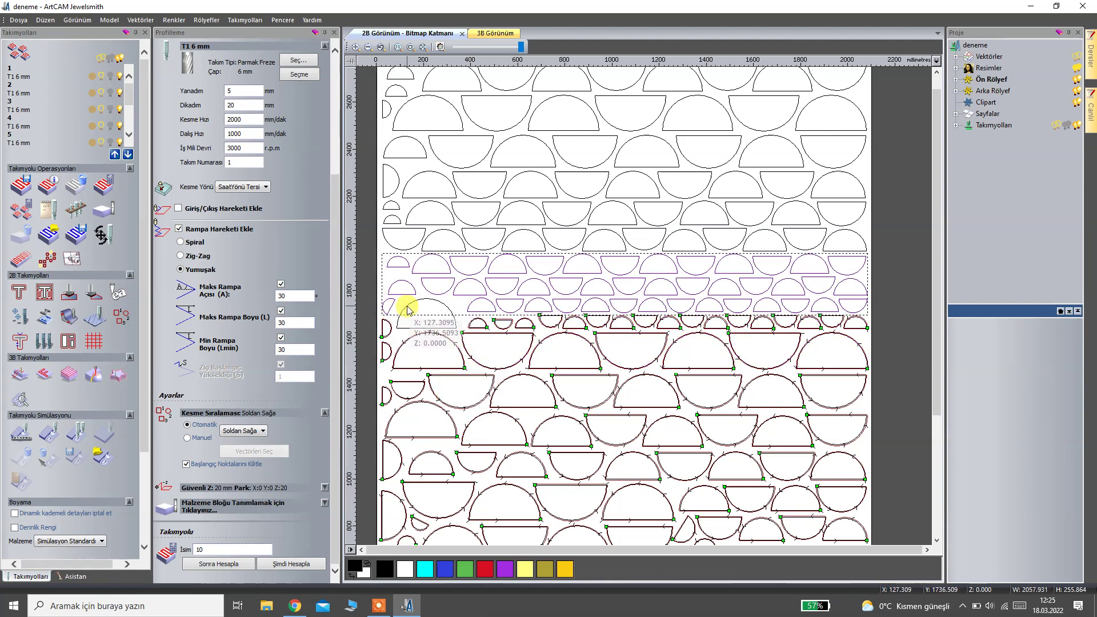
click(408, 309)
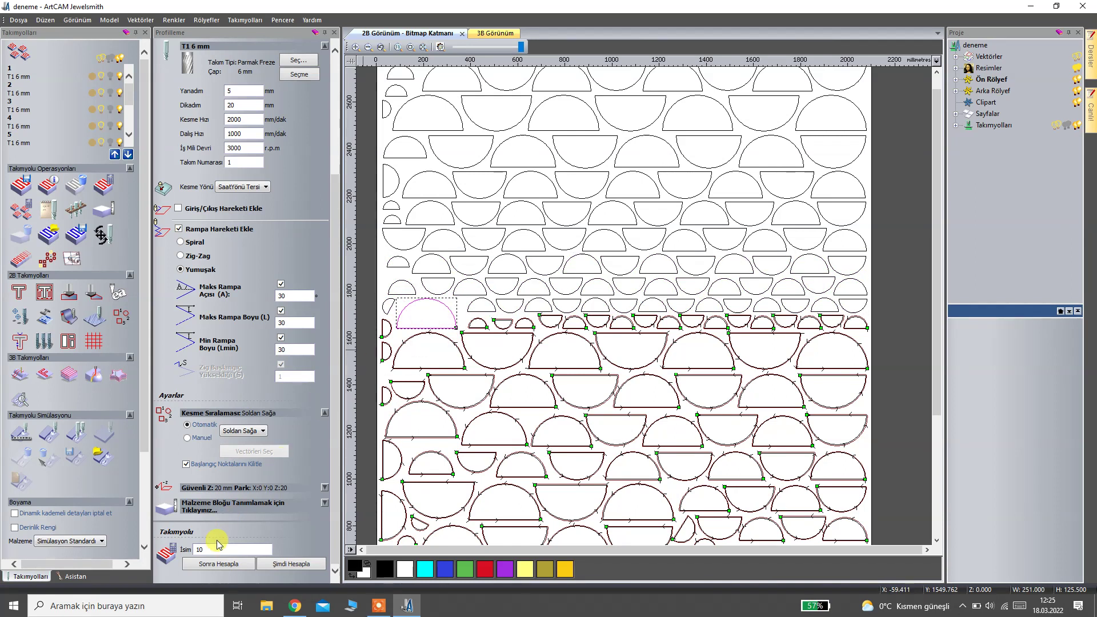
click(184, 547)
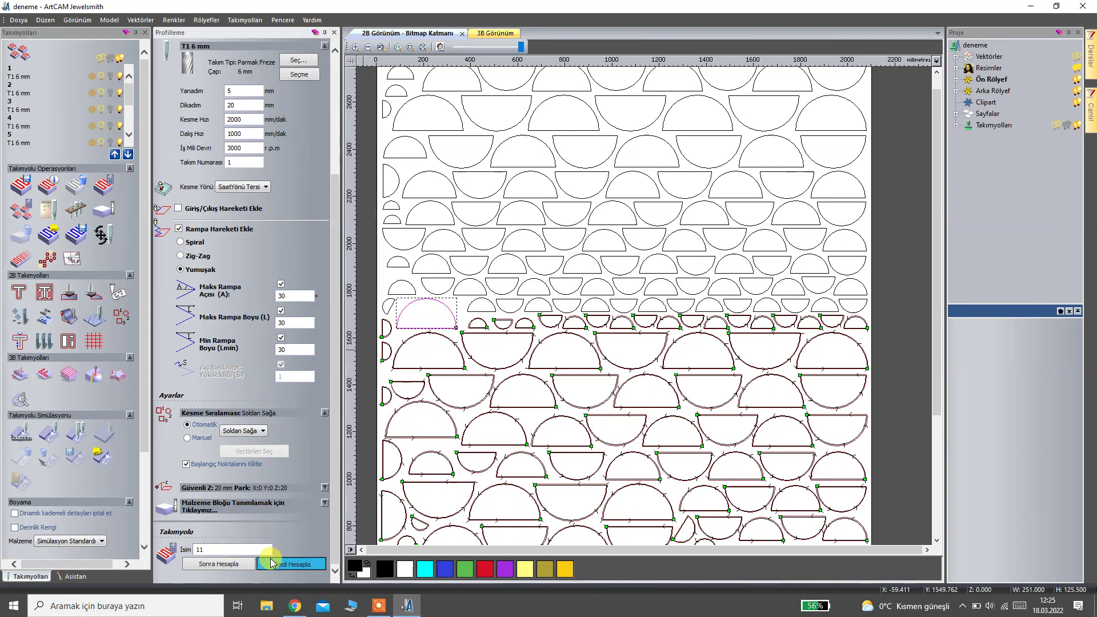
click(437, 284)
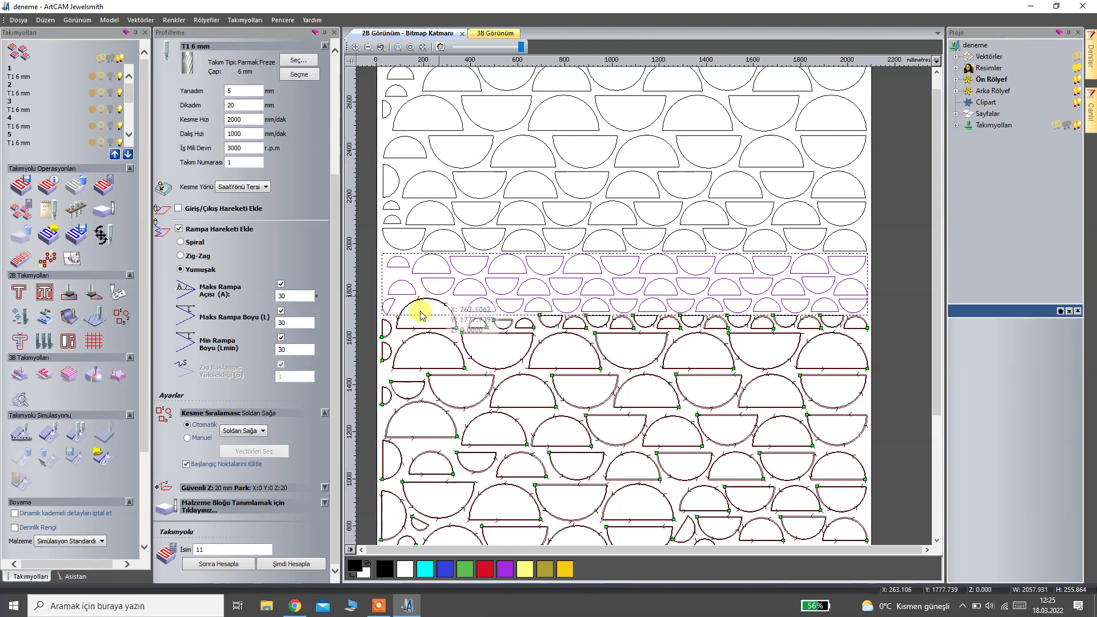
click(185, 548)
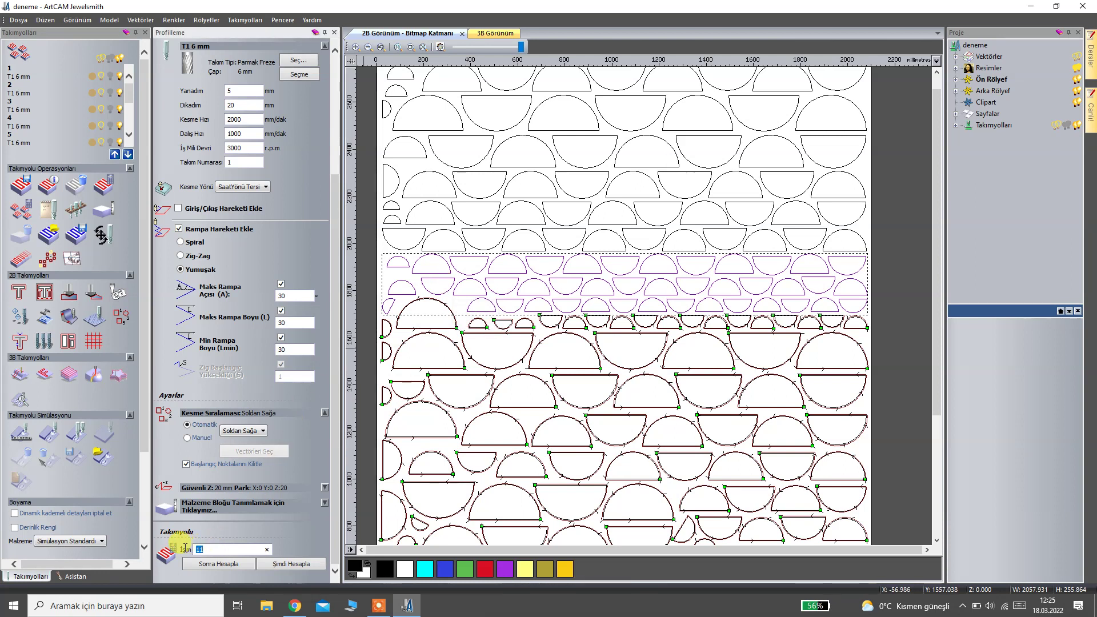
click(285, 564)
Calculate profile toolpaths named 13 and 14 for the next two two-row groups upward, one group at a time.
click(466, 239)
click(191, 549)
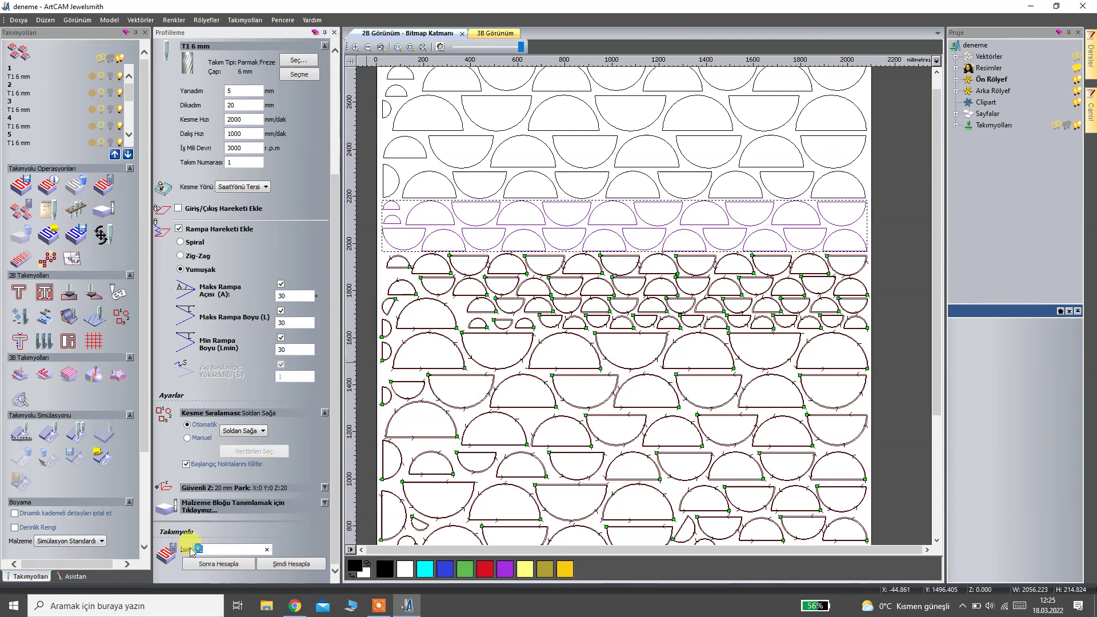
click(282, 566)
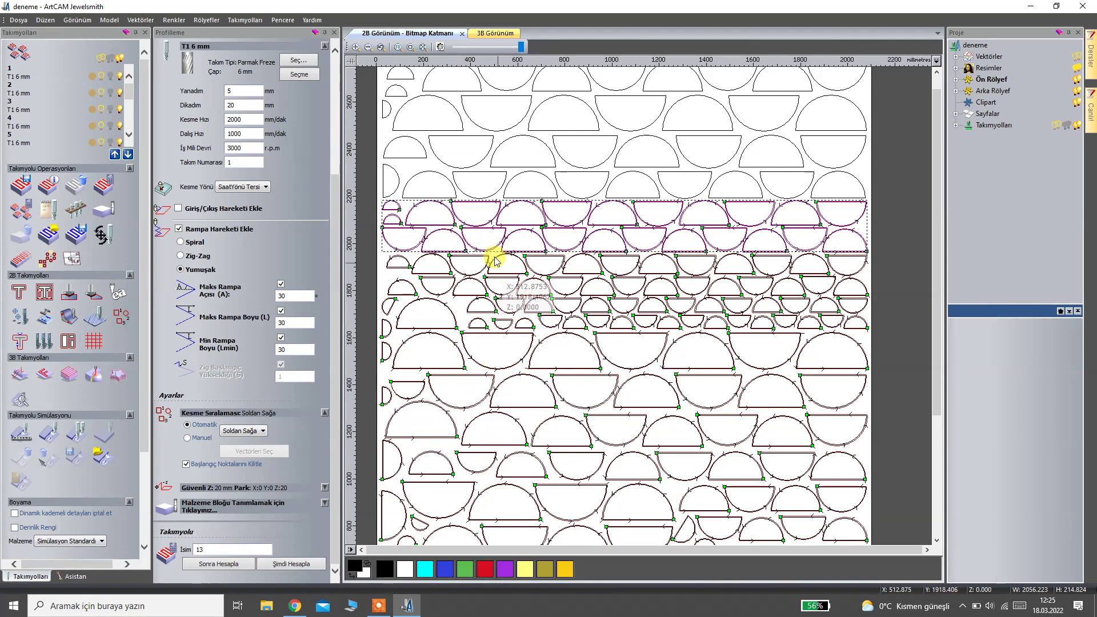
click(457, 186)
scroll(644, 286, up, 3)
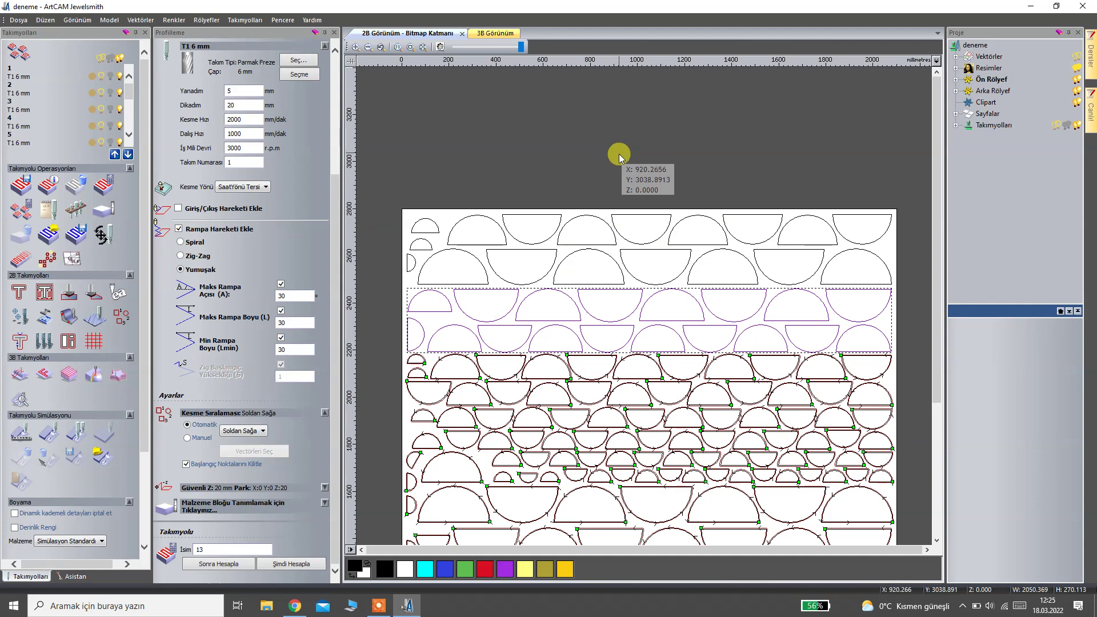
click(207, 550)
click(195, 551)
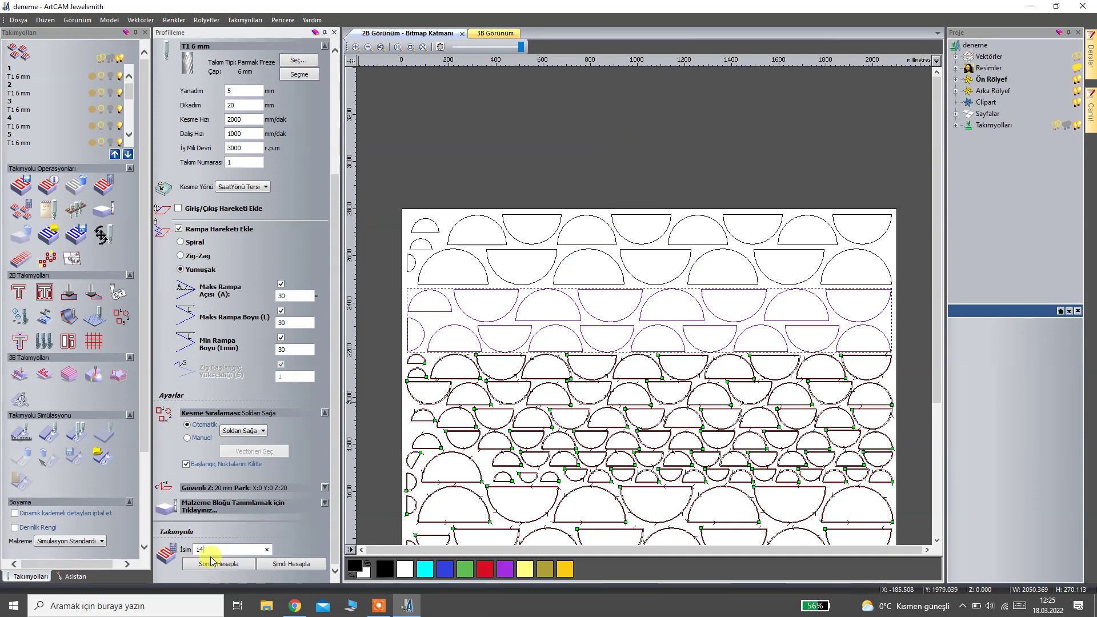
text(14)
click(291, 565)
Calculate profile toolpath 15 for the single-row group and 16 for the uppermost row, then close the profiling settings.
click(467, 258)
click(192, 550)
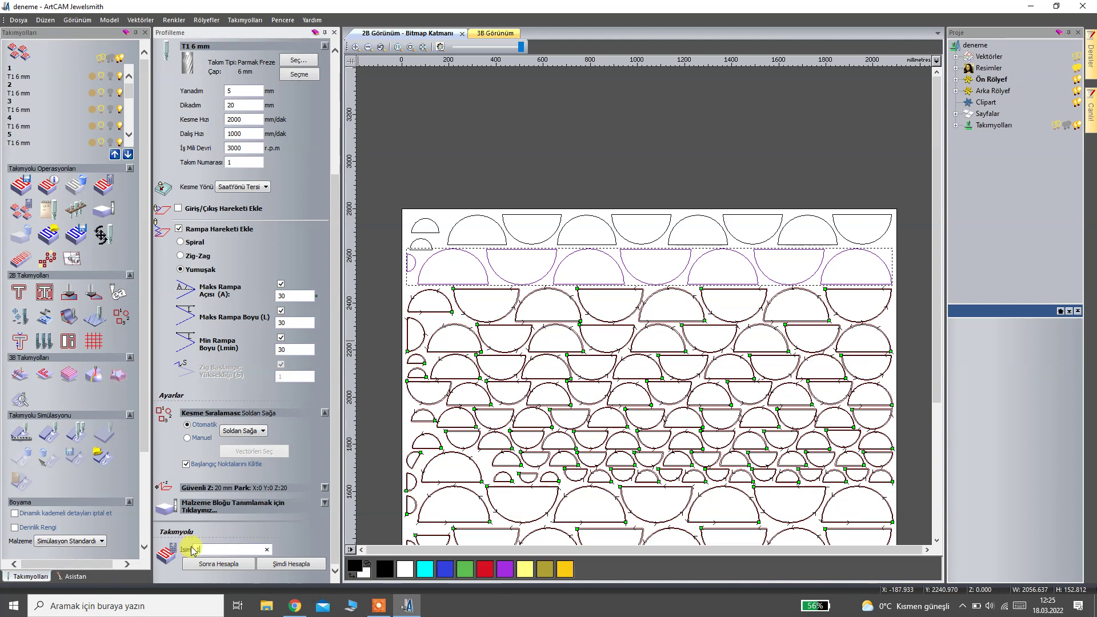
text(15)
click(269, 565)
click(501, 227)
click(210, 549)
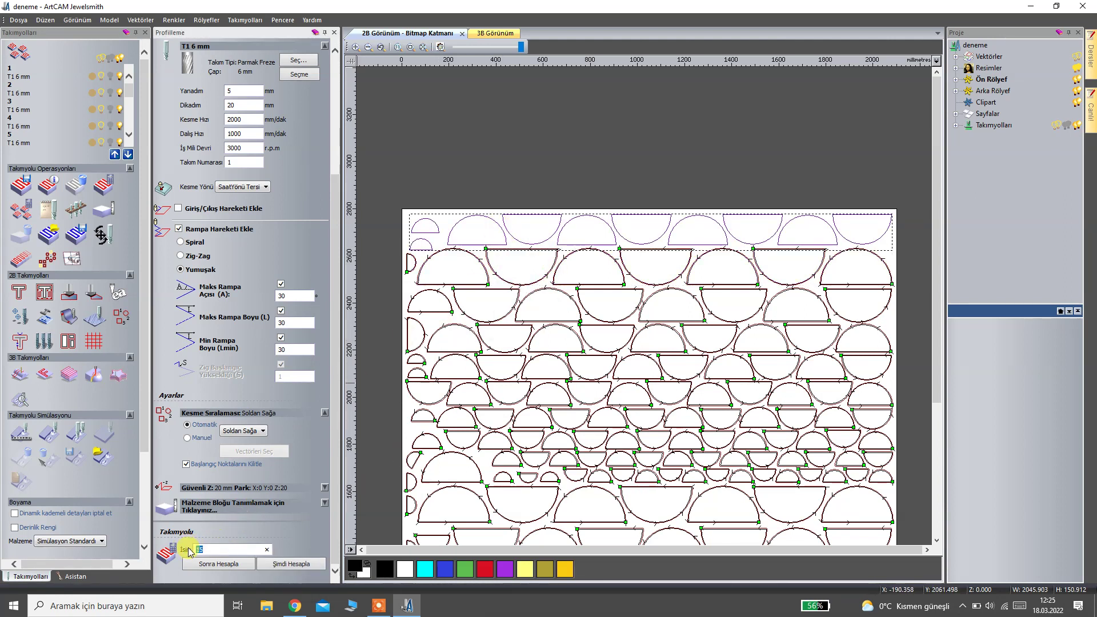
click(274, 565)
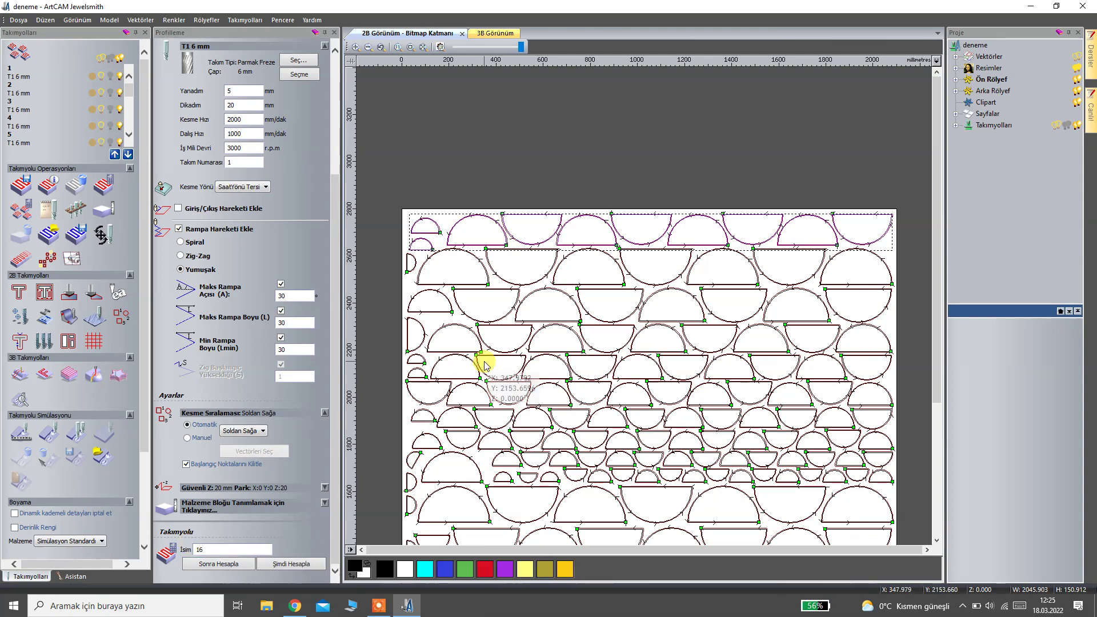
scroll(589, 237, down, 2)
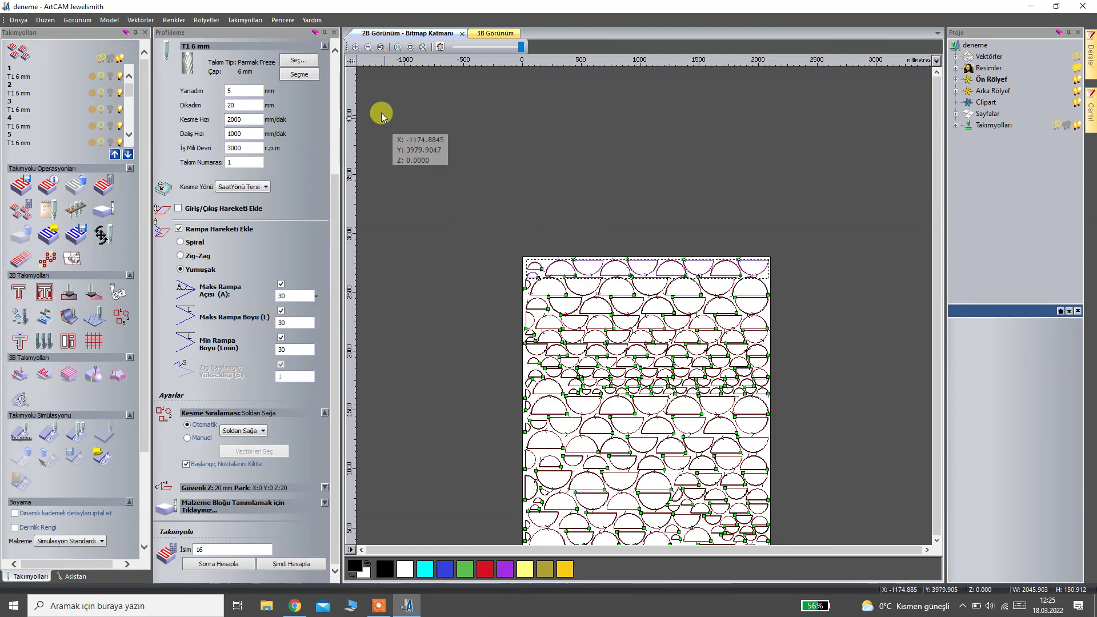
click(335, 32)
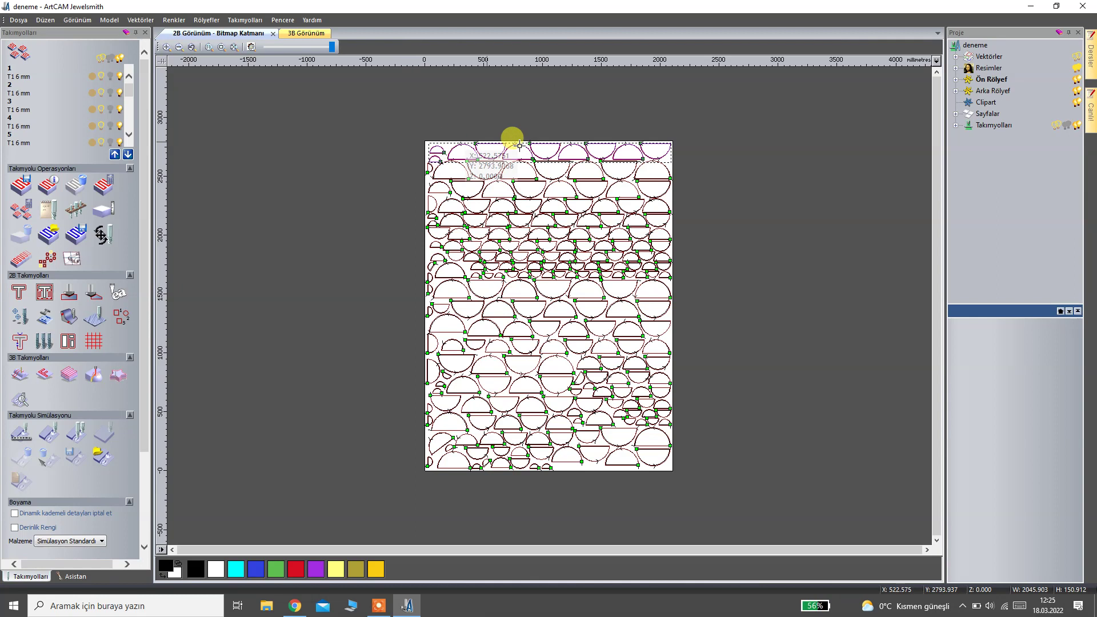
Expand the project's toolpath list and examine the start points and cutting directions on the lowest rows of semicircles.
click(955, 125)
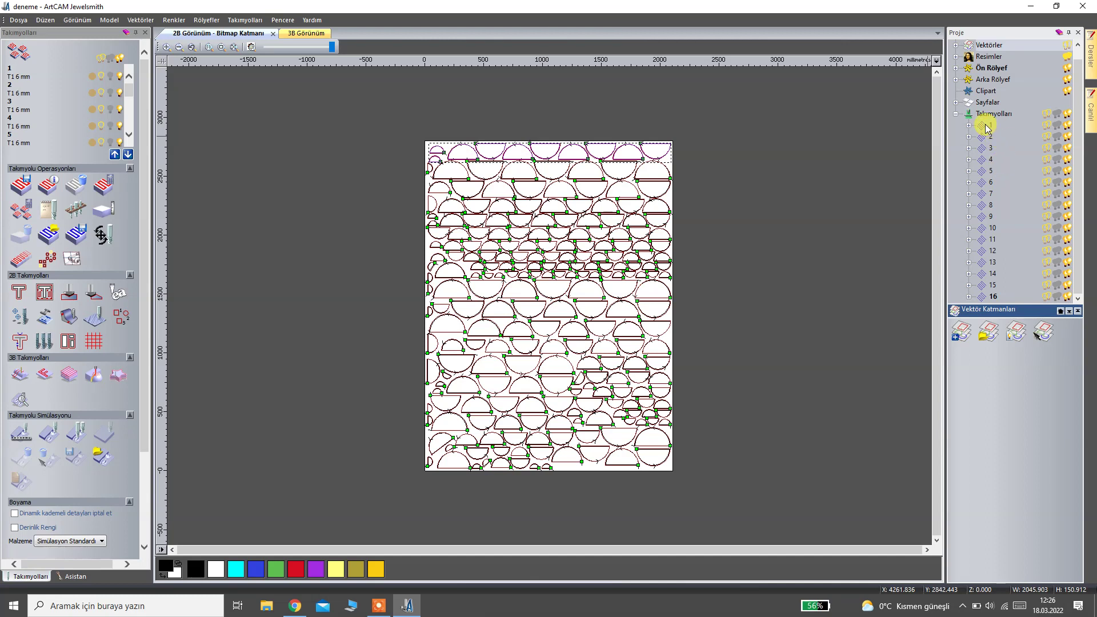
scroll(463, 465, up, 5)
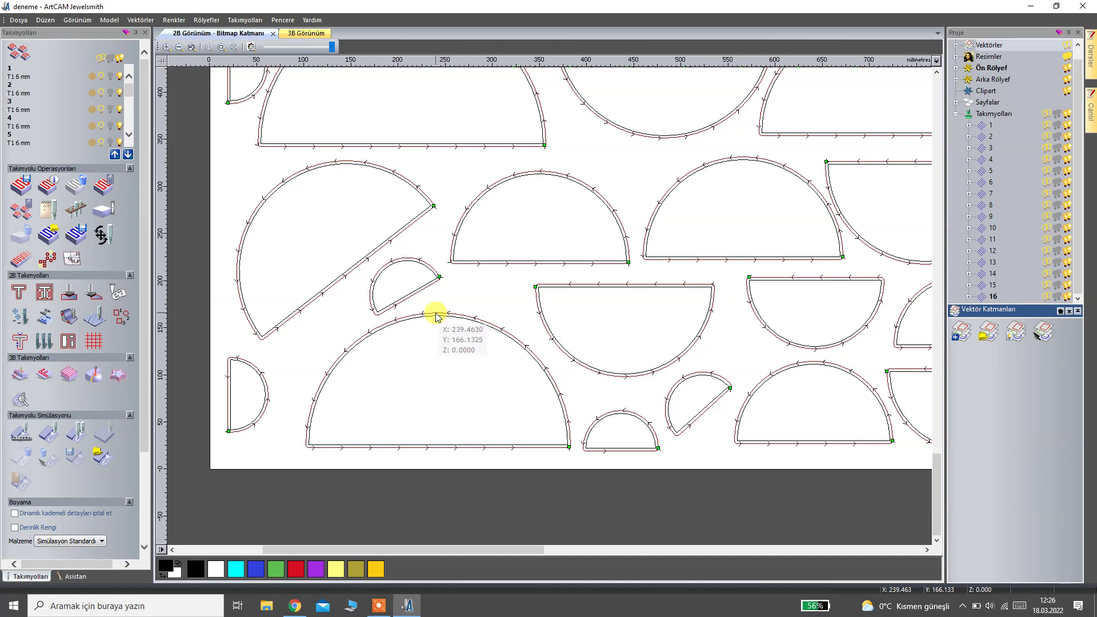
scroll(436, 316, up, 6)
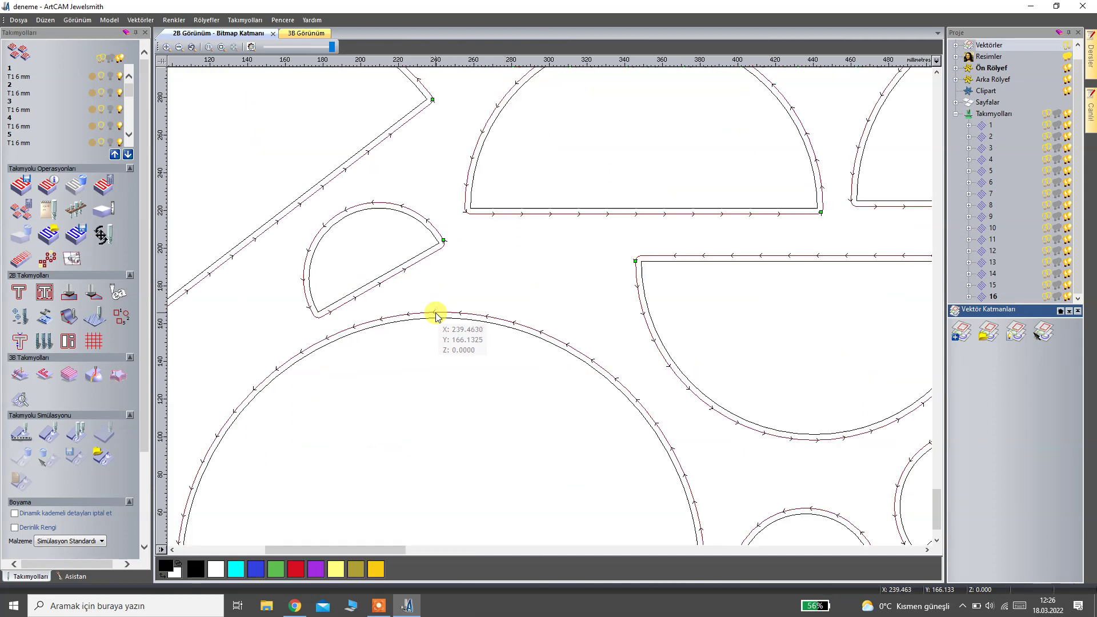
scroll(436, 317, down, 7)
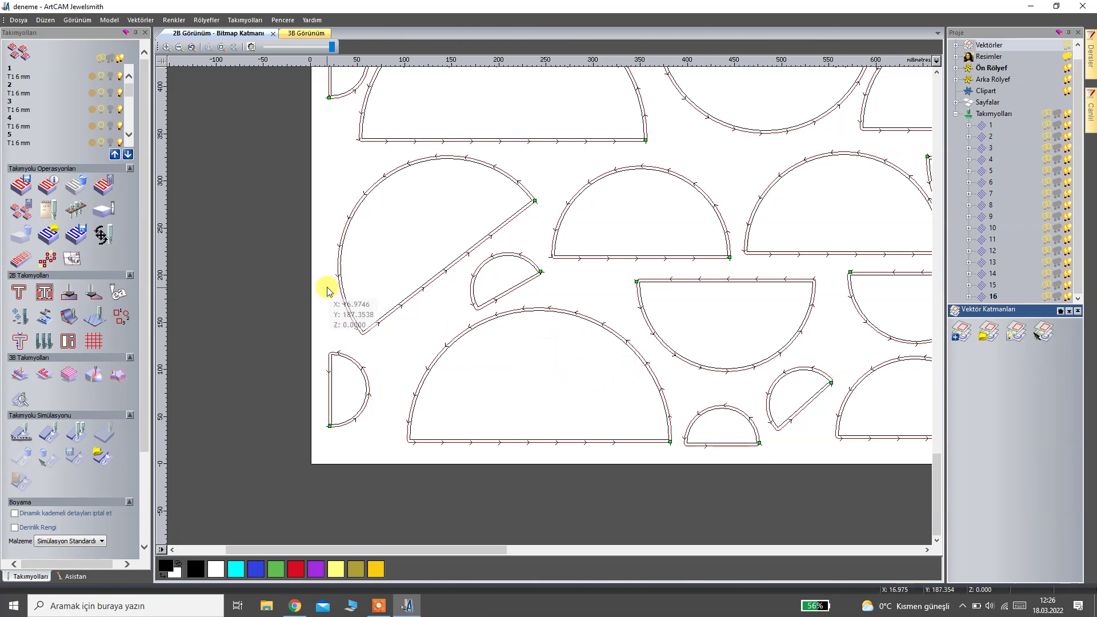
drag(145, 277, 150, 394)
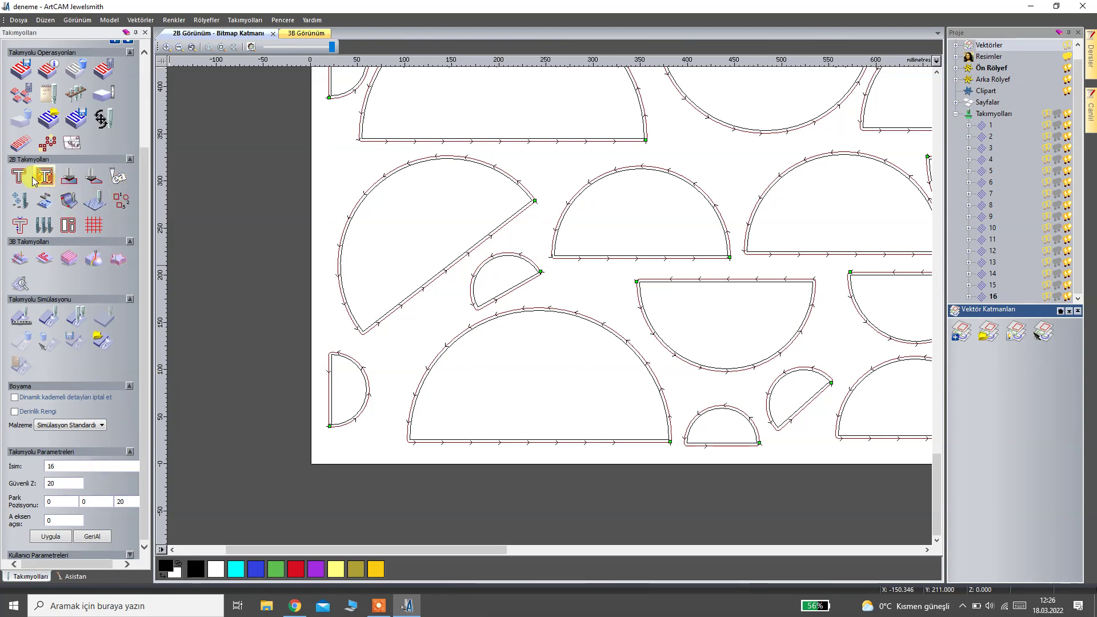
scroll(73, 134, up, 1)
scroll(73, 134, up, 1)
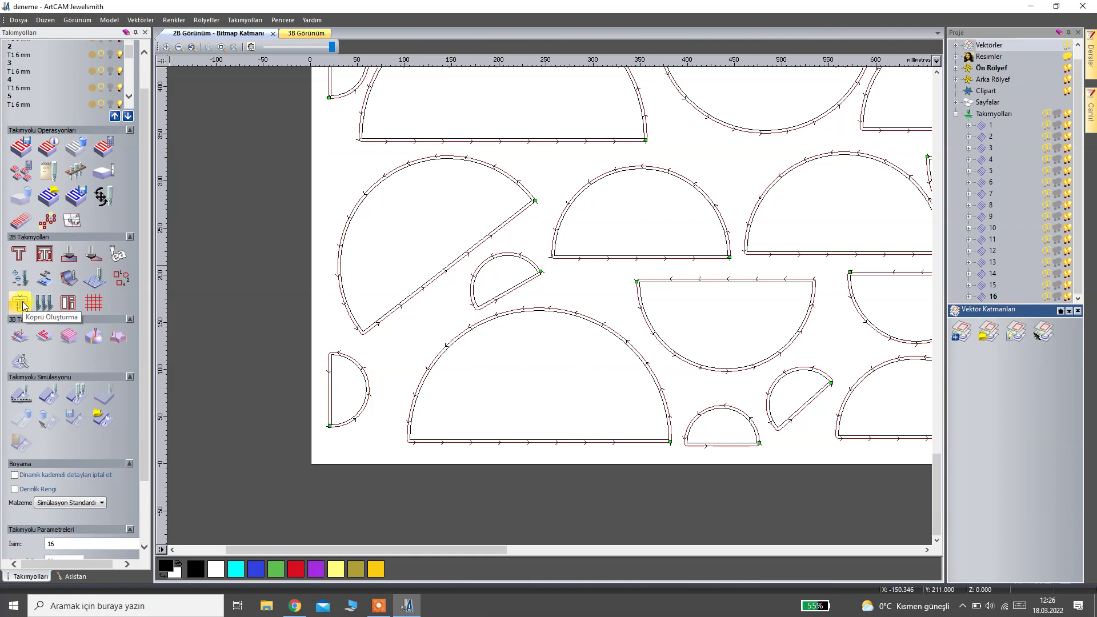
Move the start points of toolpath 1 to the top-centre position, using the nearest corner or bounding-box midpoint as reference.
click(992, 125)
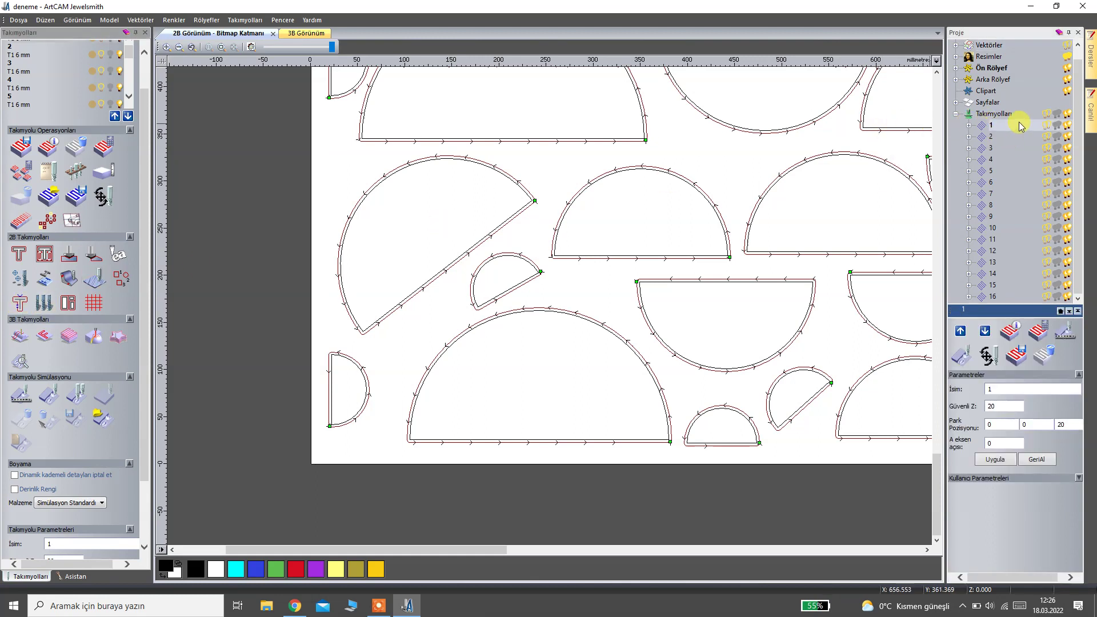
click(19, 306)
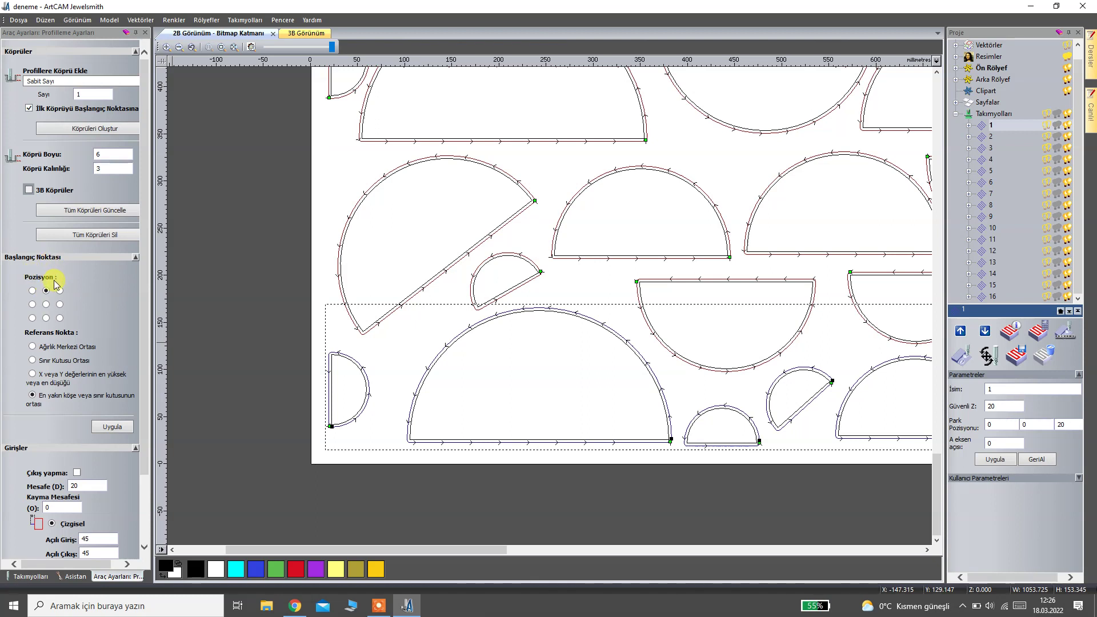
click(59, 292)
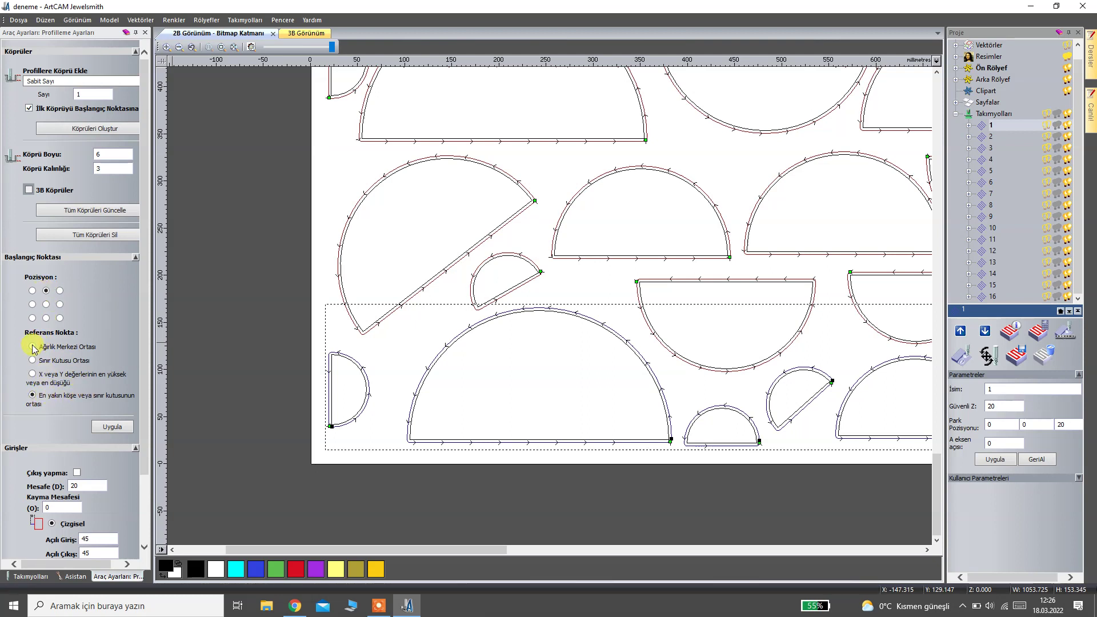
click(103, 427)
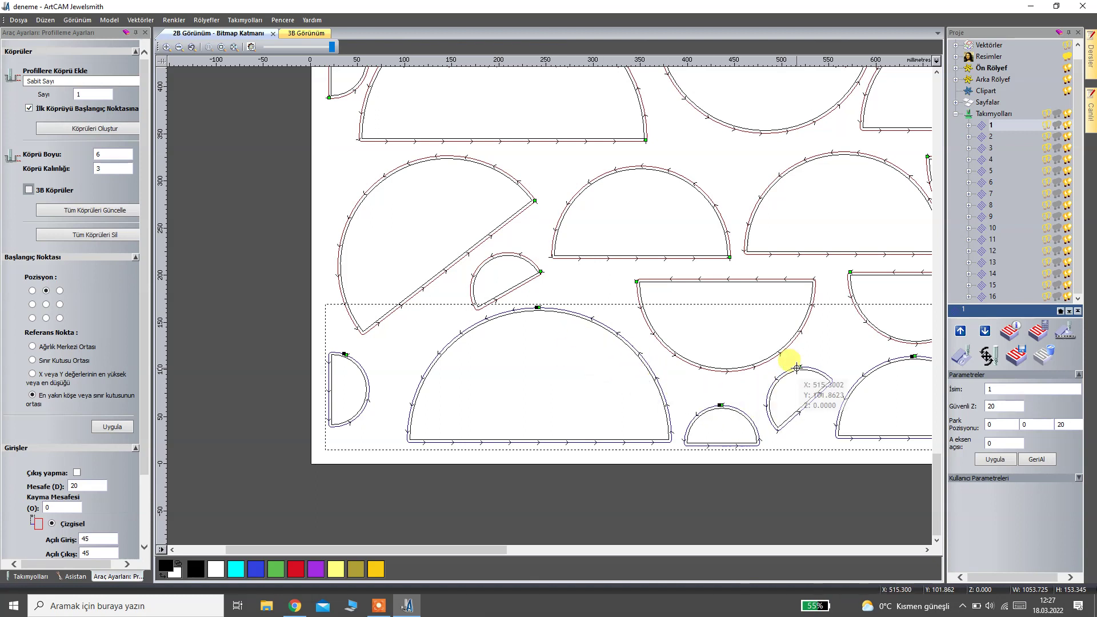
click(145, 32)
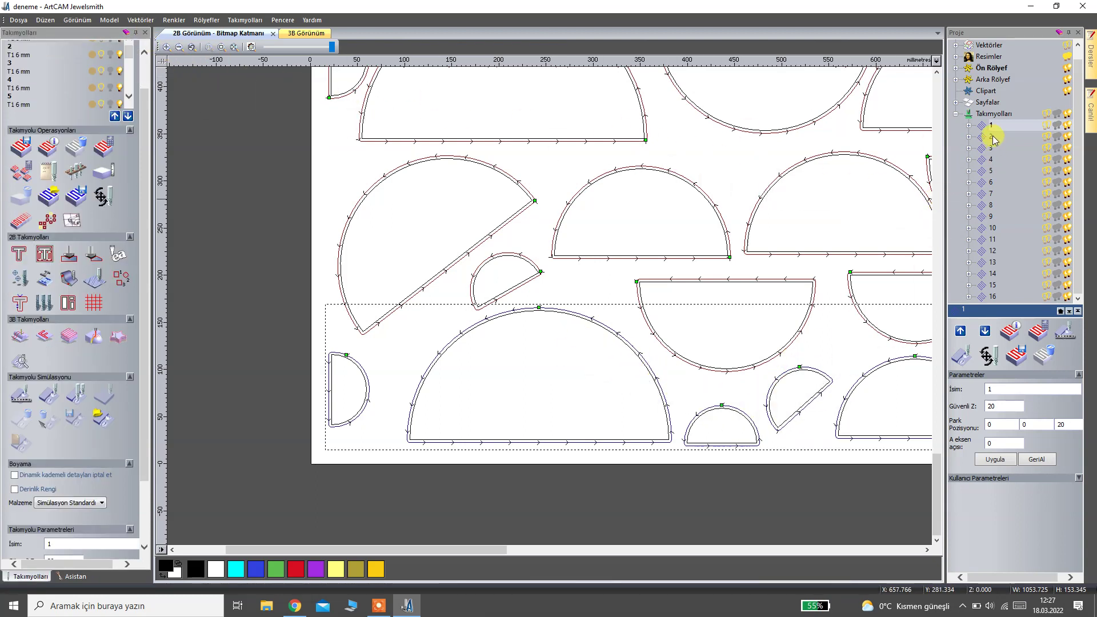
Apply the same top-centre start point position to the profiles of toolpath 2.
click(981, 139)
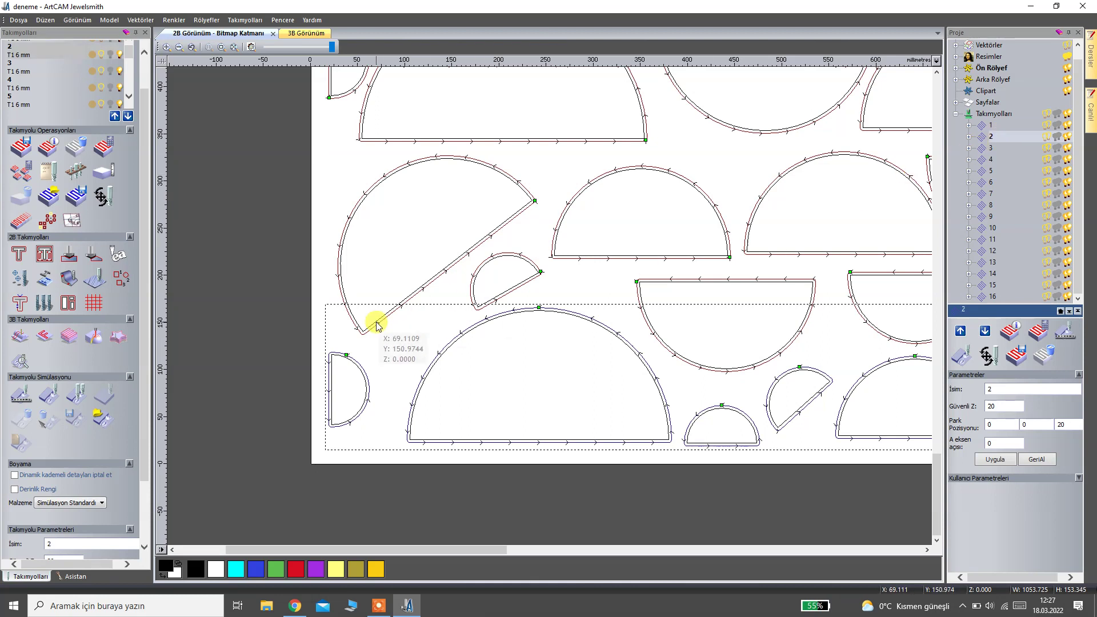
click(19, 302)
click(45, 306)
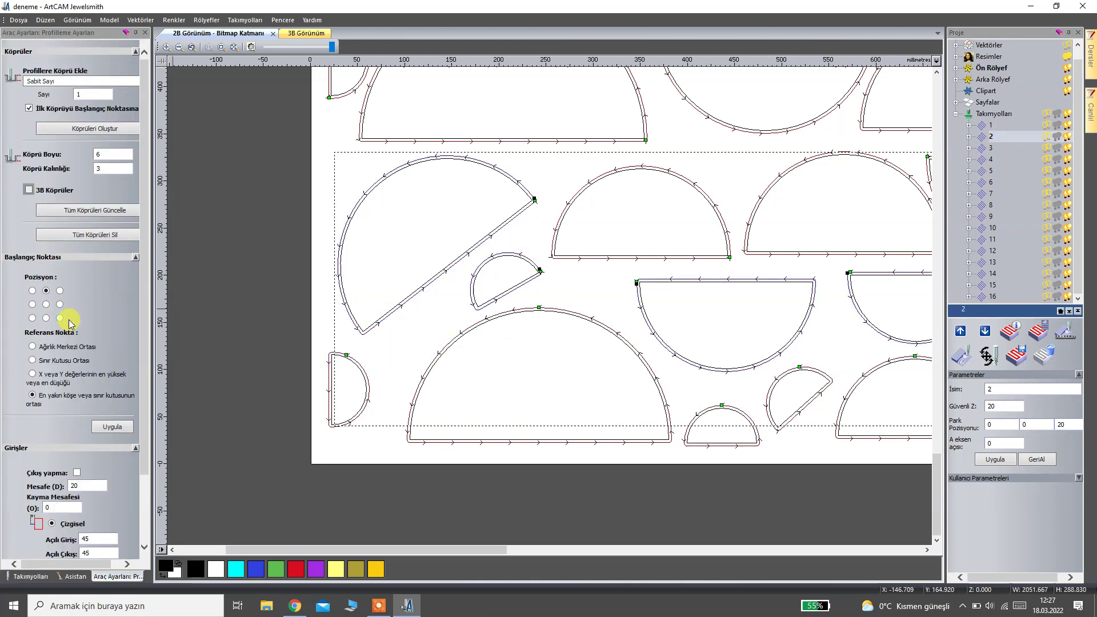
click(112, 427)
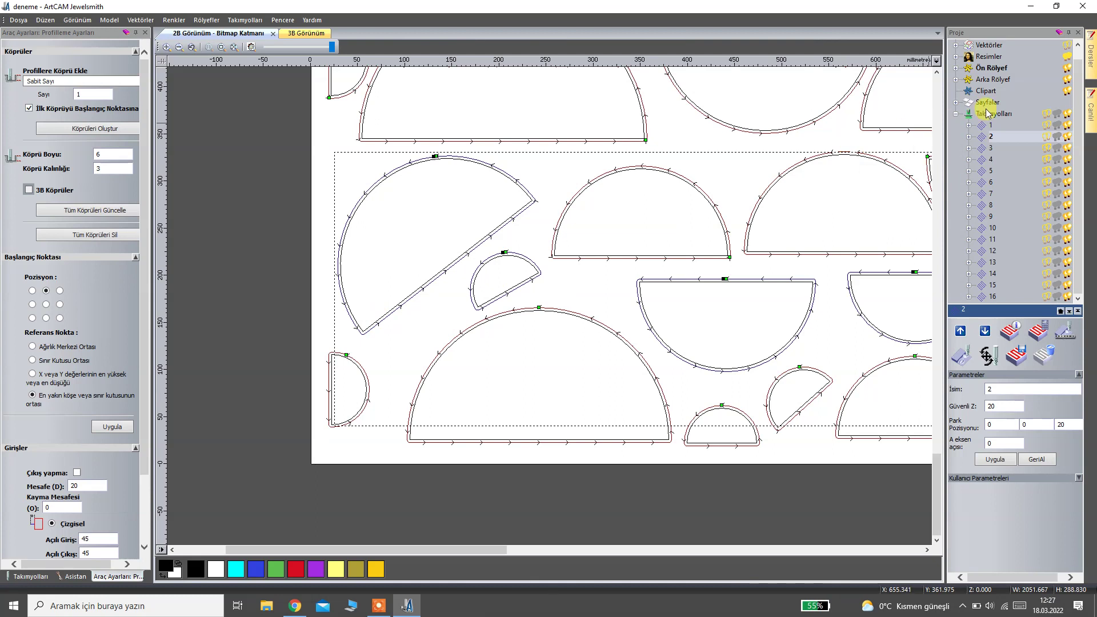
click(145, 32)
Apply the top-centre start point position to the profiles of toolpath 3.
click(991, 148)
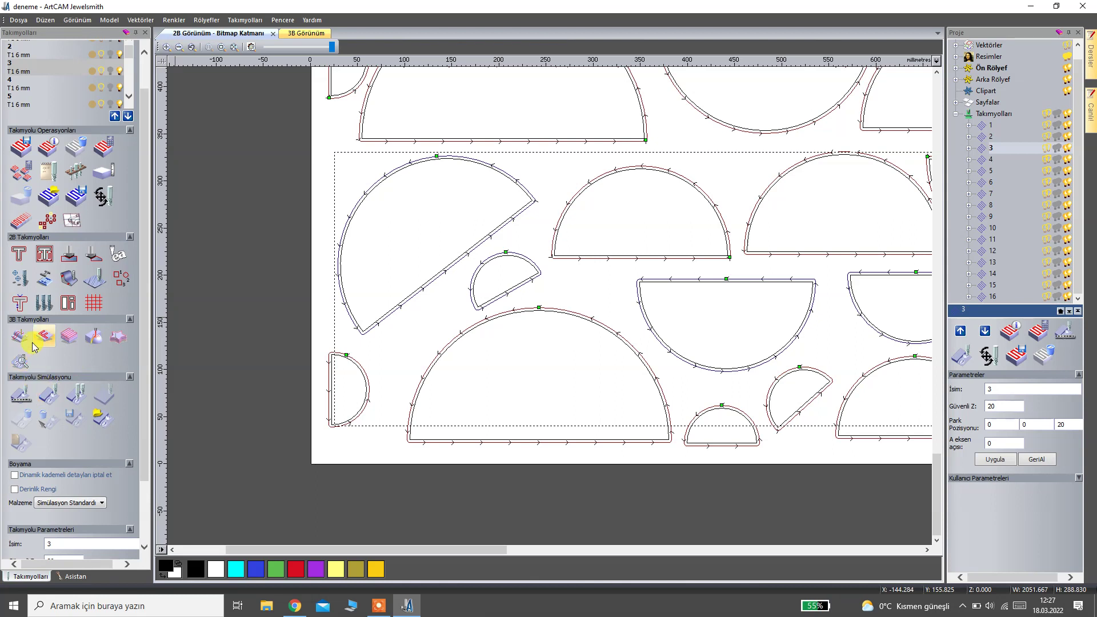
click(20, 303)
click(106, 426)
Apply the top-centre start point position to toolpath 4 and close its profile settings.
click(987, 160)
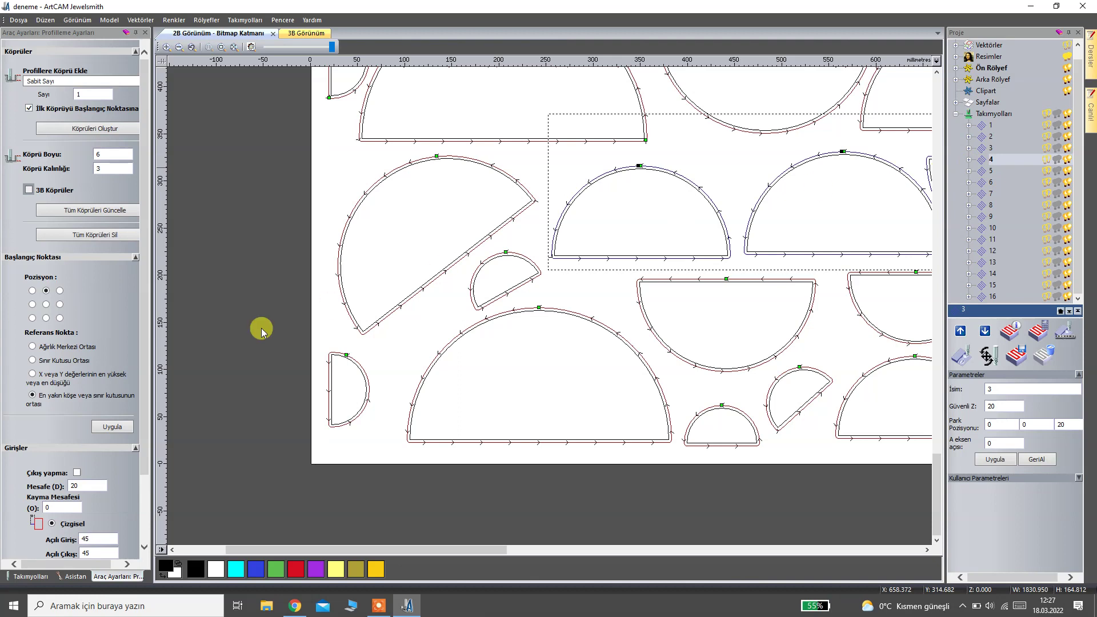
click(146, 33)
scroll(492, 377, down, 6)
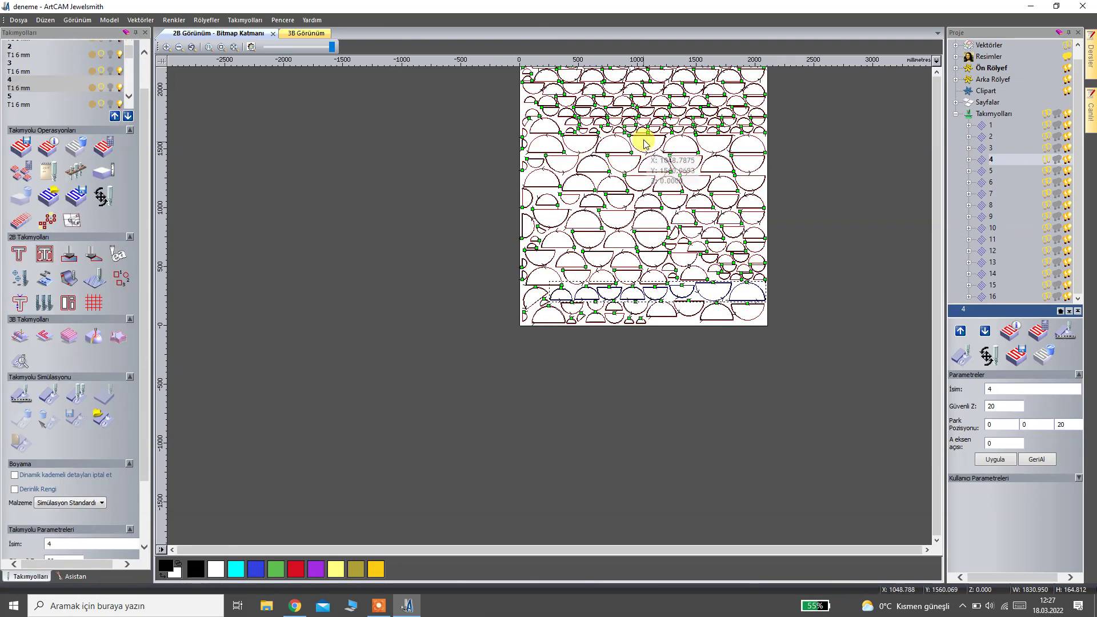
scroll(645, 144, up, 3)
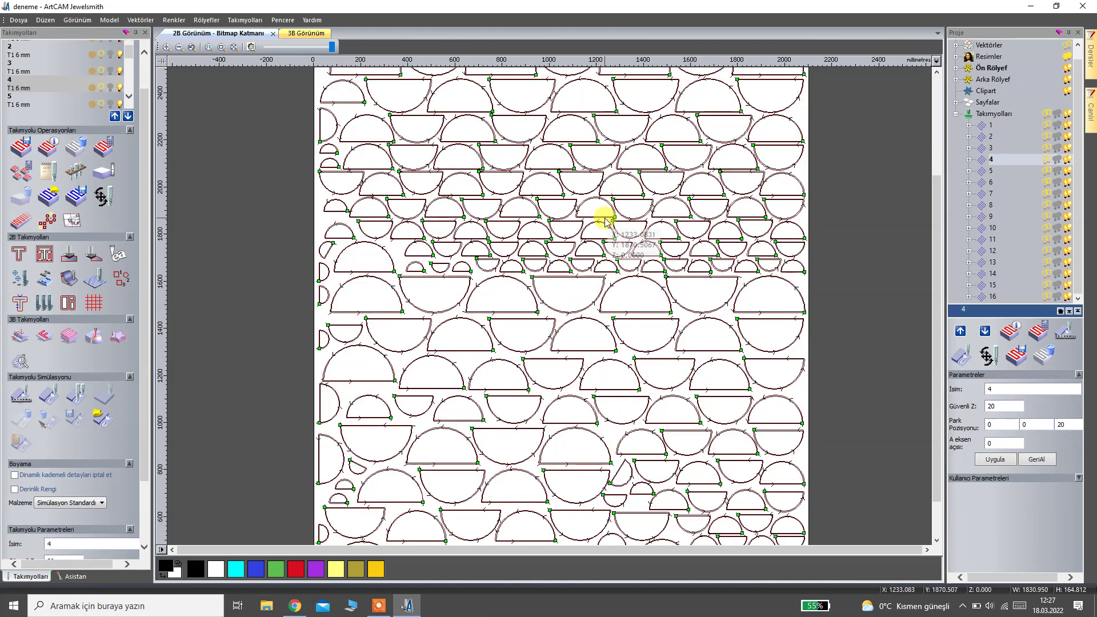
scroll(601, 221, down, 3)
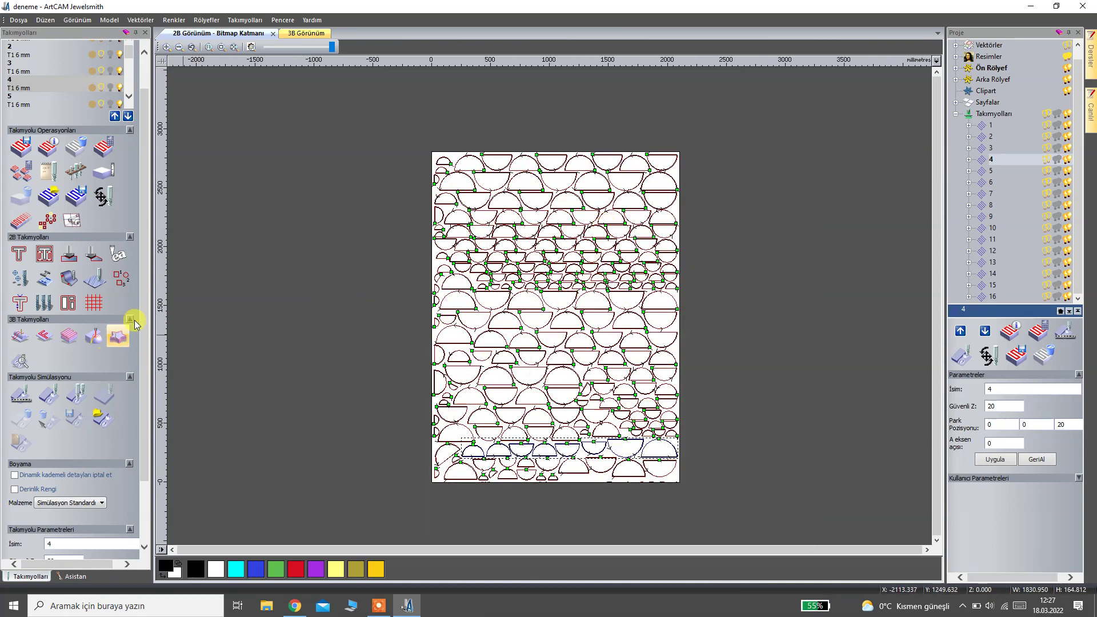
click(19, 302)
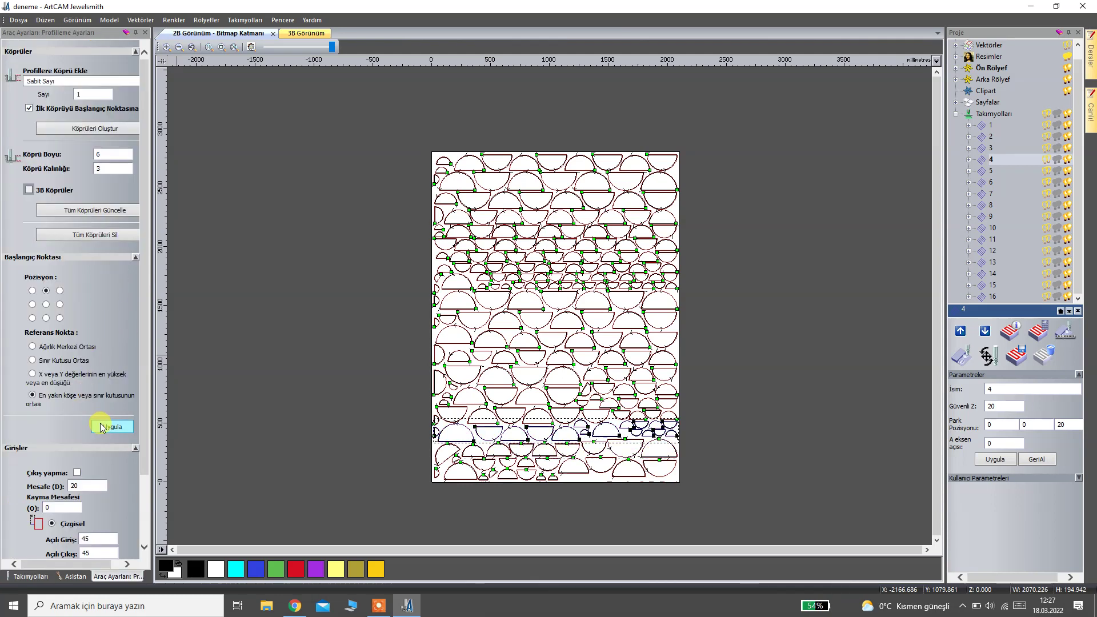
click(102, 428)
click(145, 34)
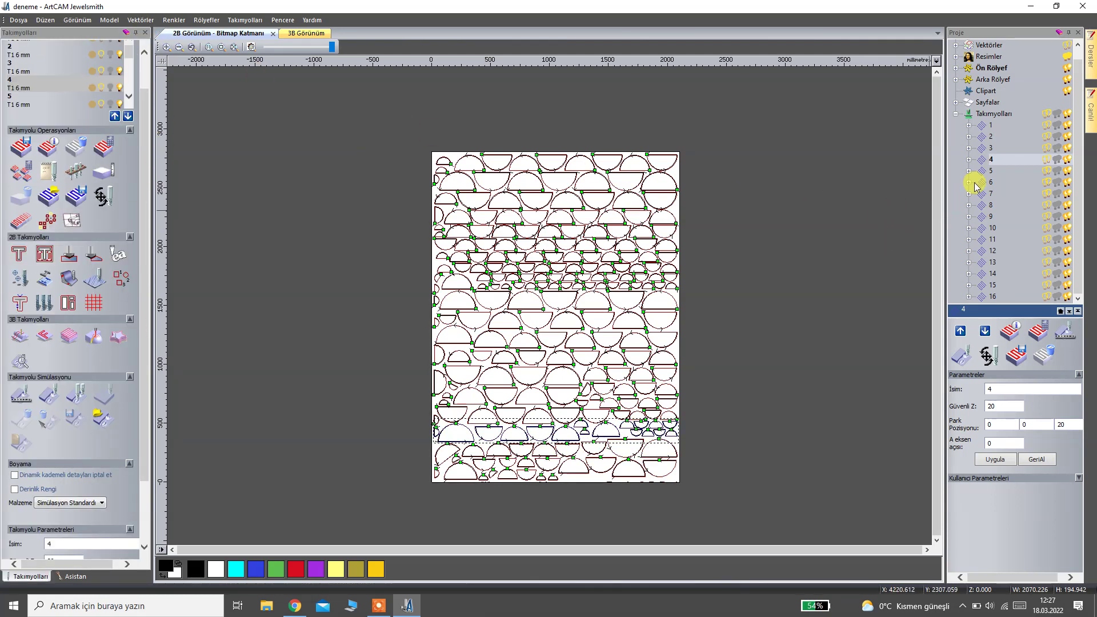
Apply the top-centre start point position to the profiles of toolpath 5 and close its profile settings.
click(992, 171)
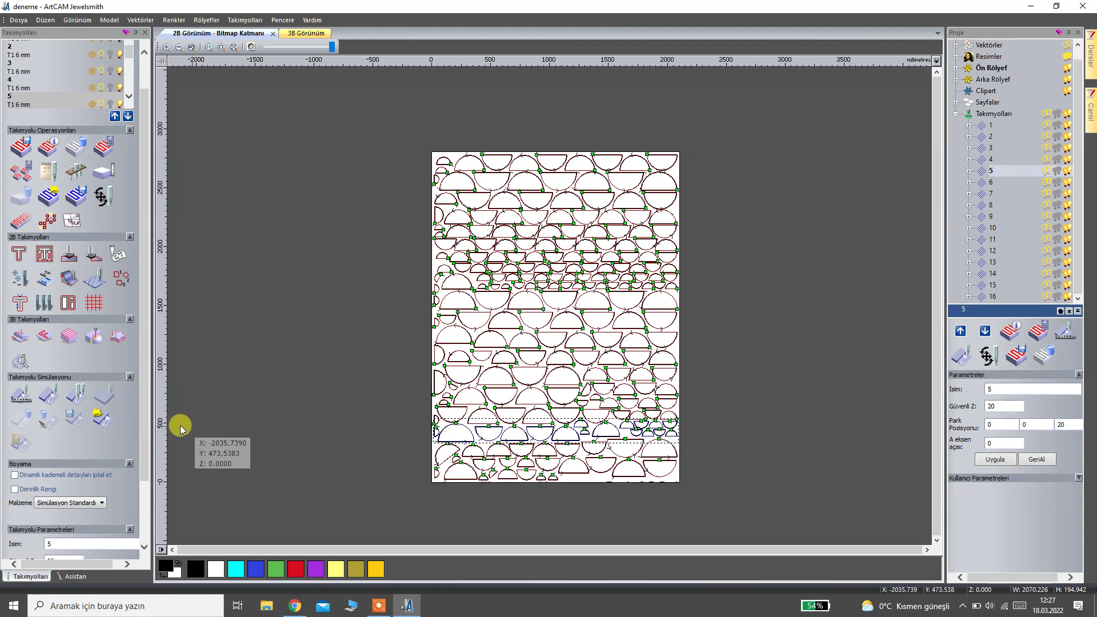
click(19, 300)
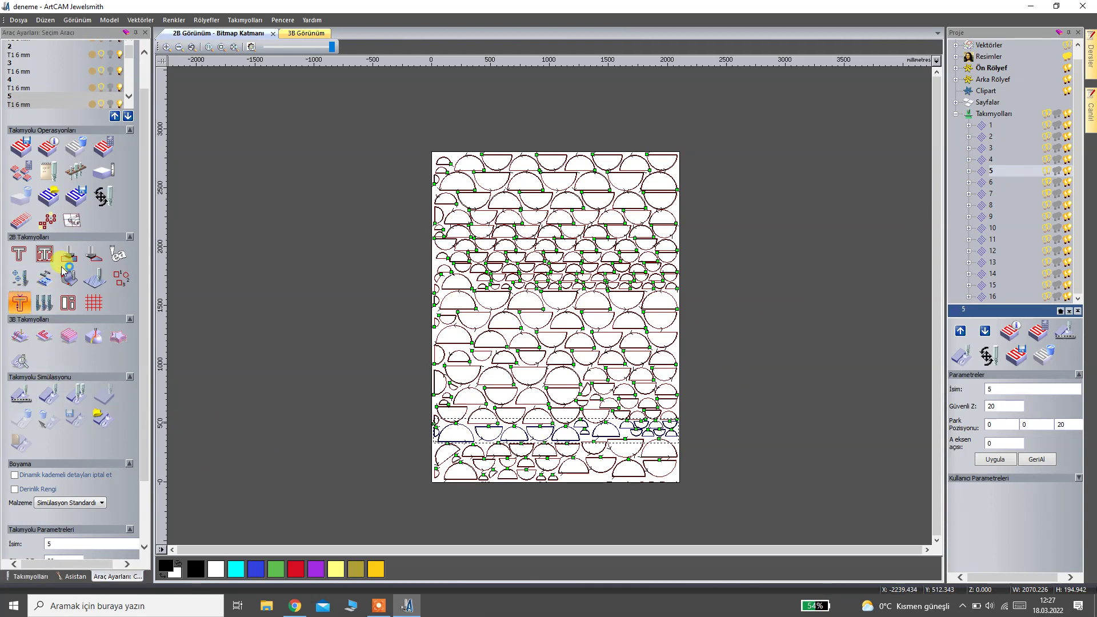
click(110, 426)
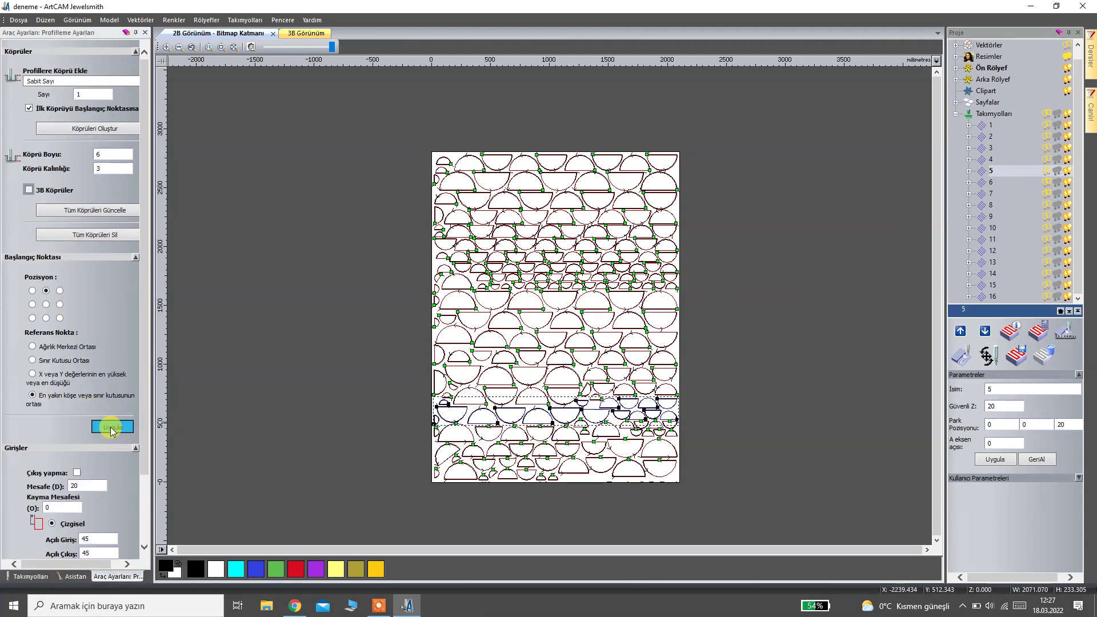
click(145, 33)
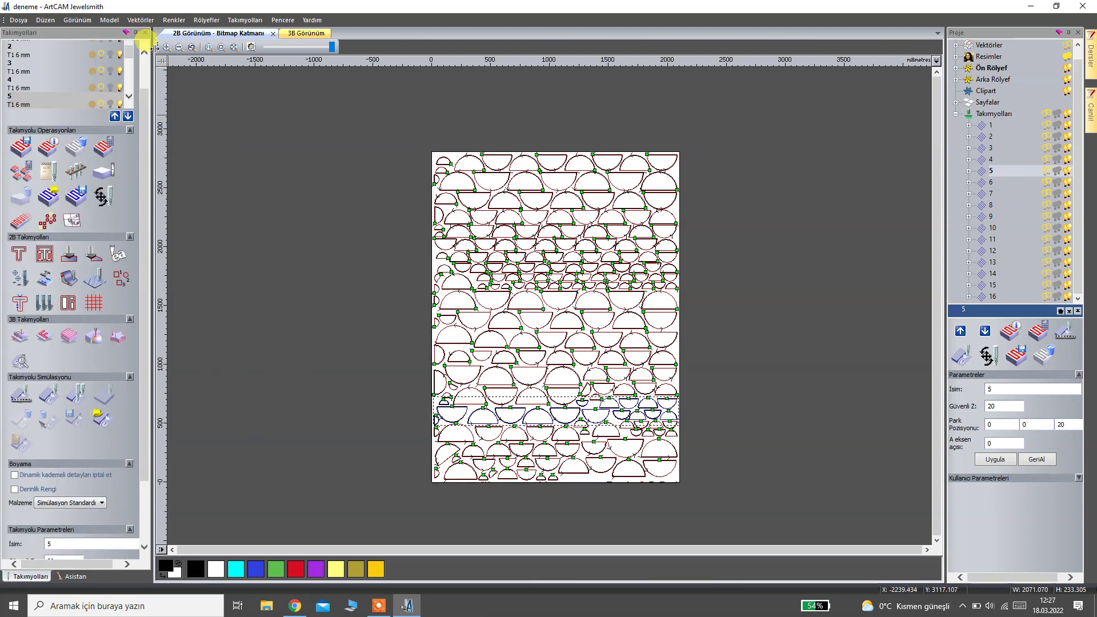
Move the start points of toolpath 6 to the top-centre position and close its profile settings.
click(993, 183)
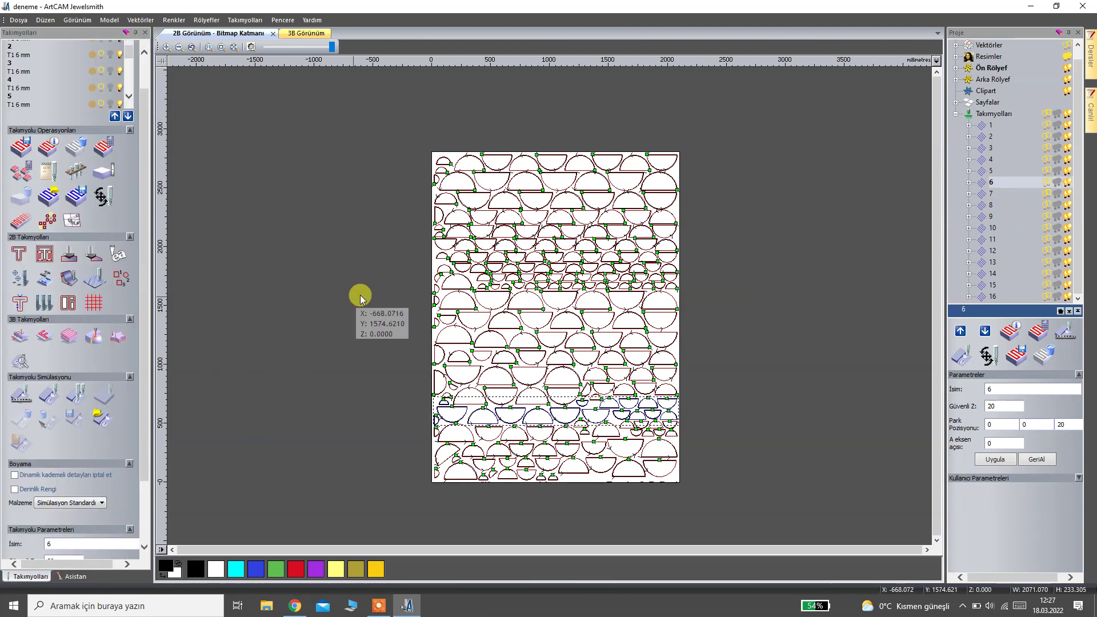
click(20, 303)
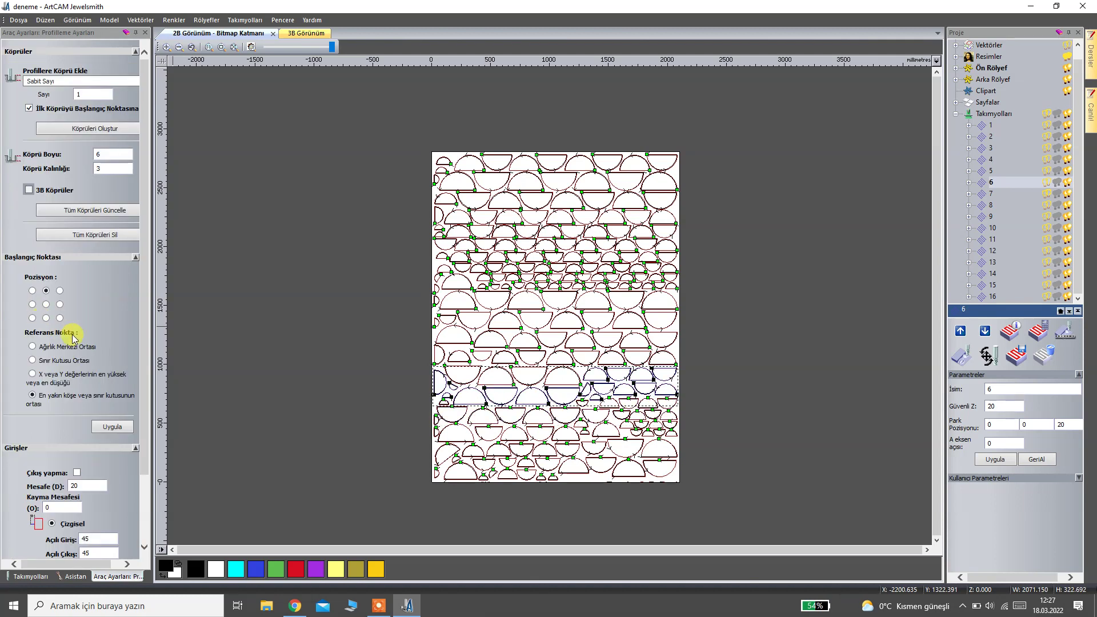
click(101, 427)
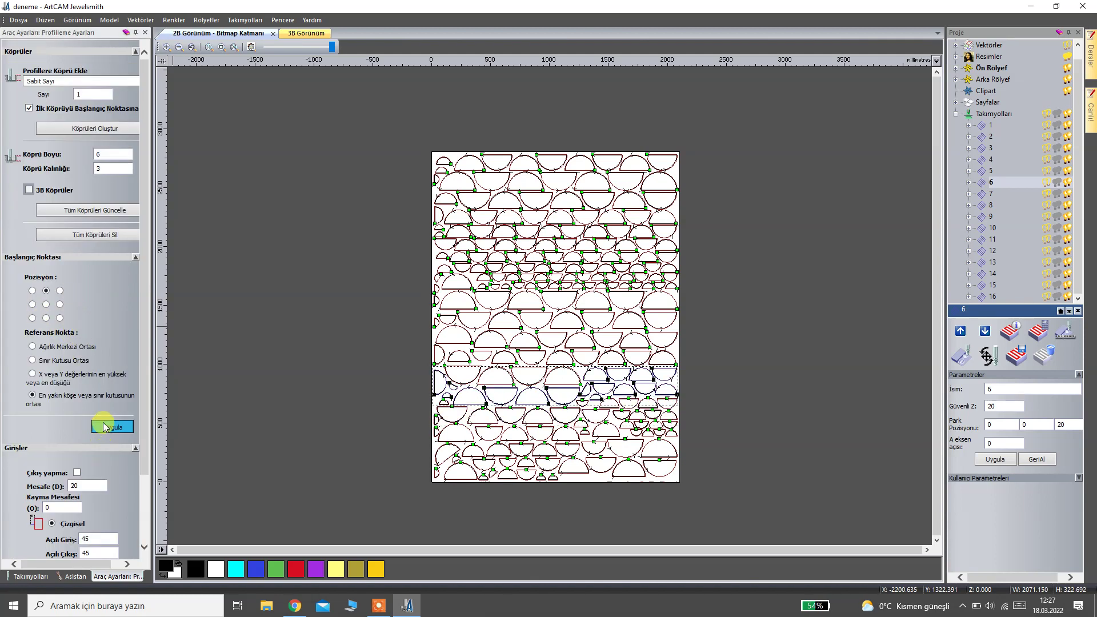
click(145, 32)
Apply the top-centre start point position to the profiles of toolpath 7 and close its profile settings.
click(993, 194)
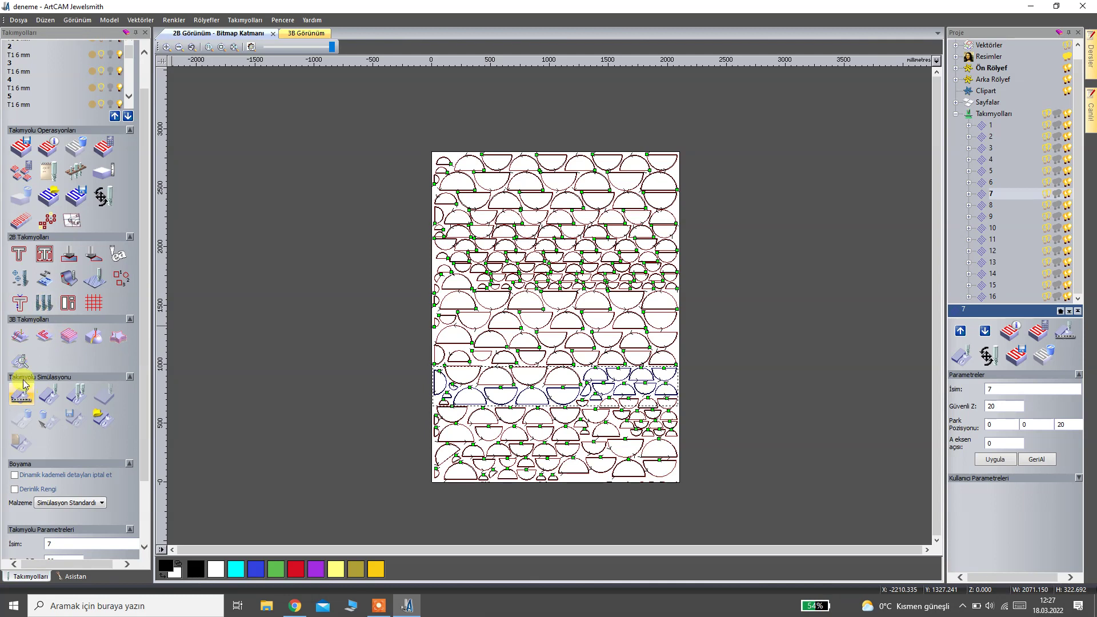
click(20, 308)
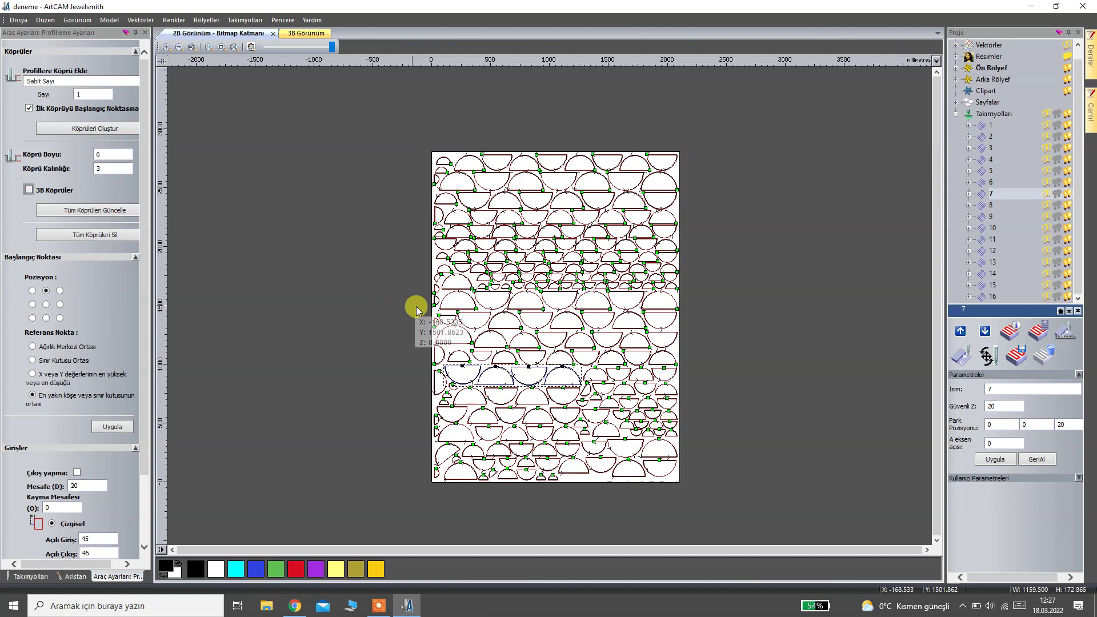
click(144, 32)
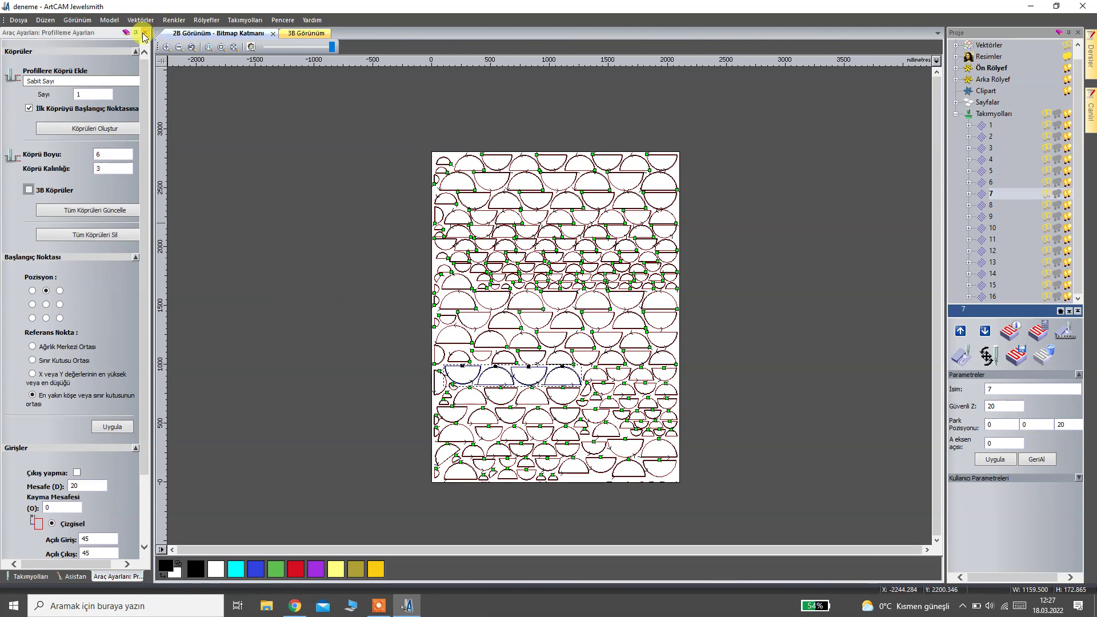
Move the start points of toolpath 8 to the top-centre position and close its profile settings.
click(992, 205)
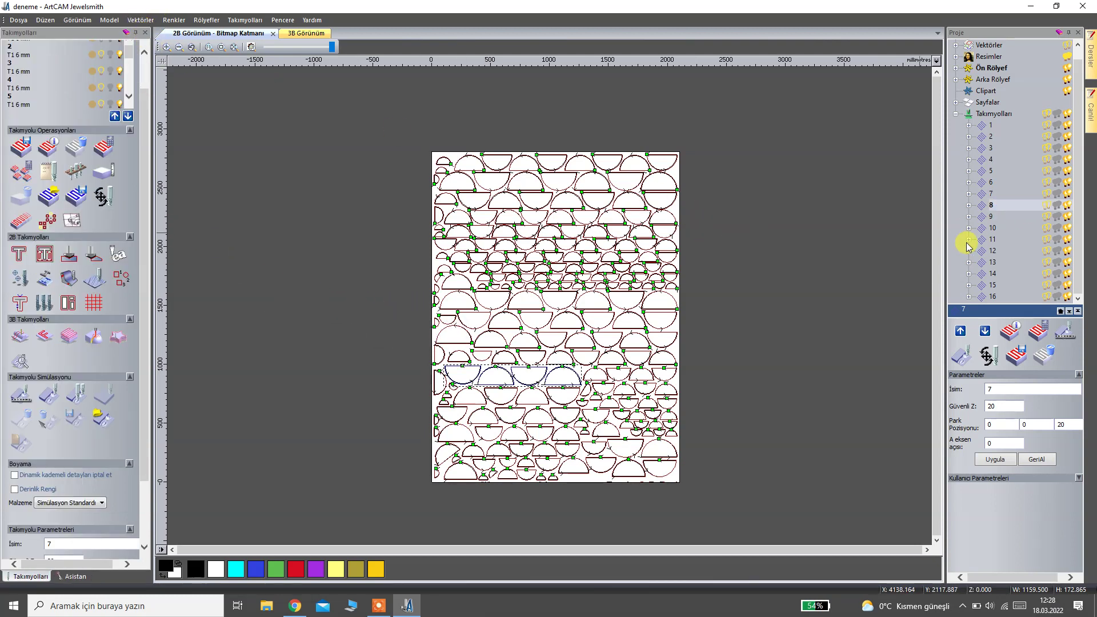
click(20, 304)
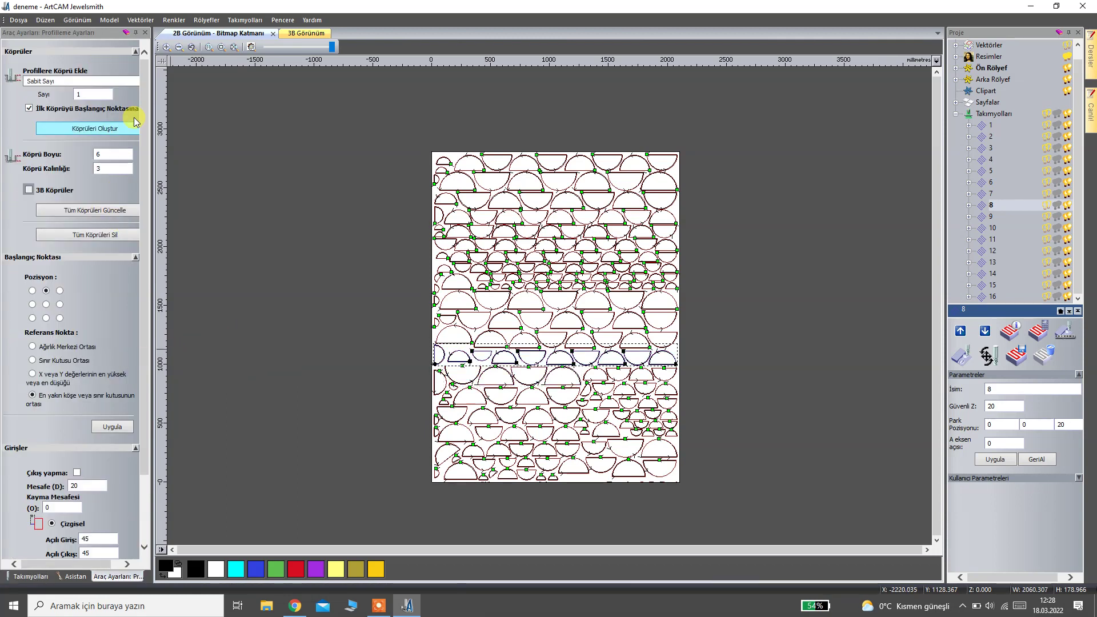
click(110, 428)
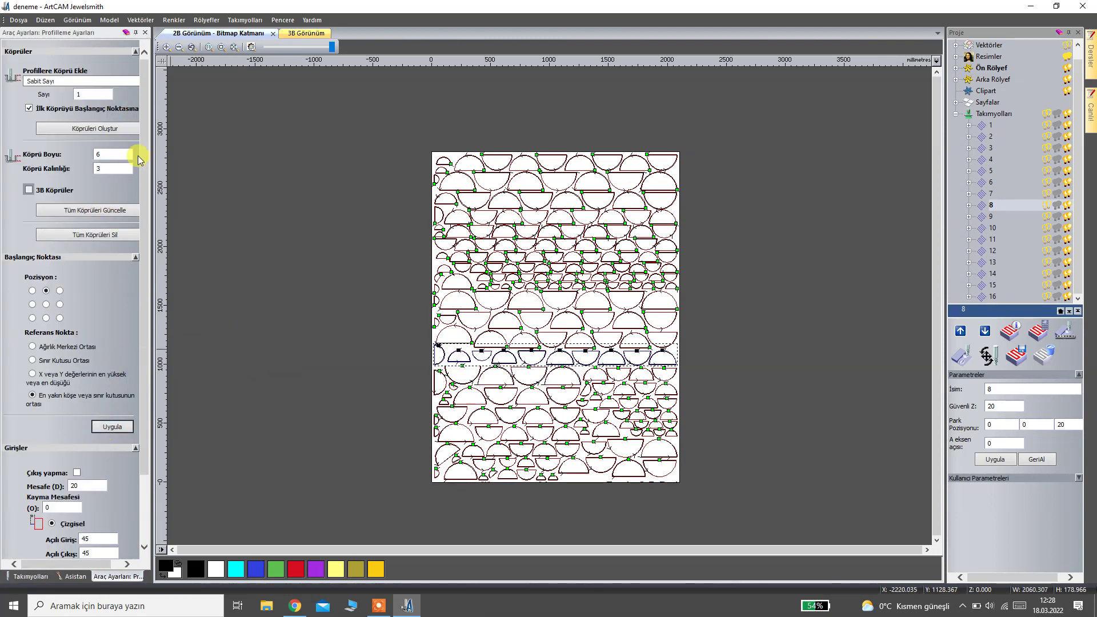
click(146, 33)
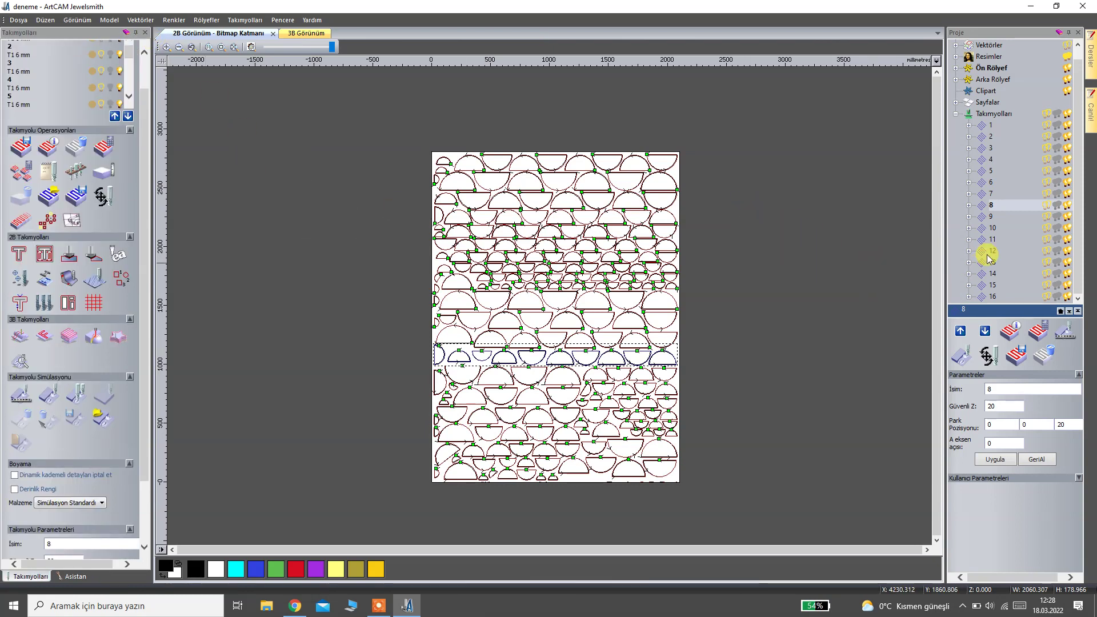
Apply the top-centre start point position to the profiles of toolpath 9.
click(991, 218)
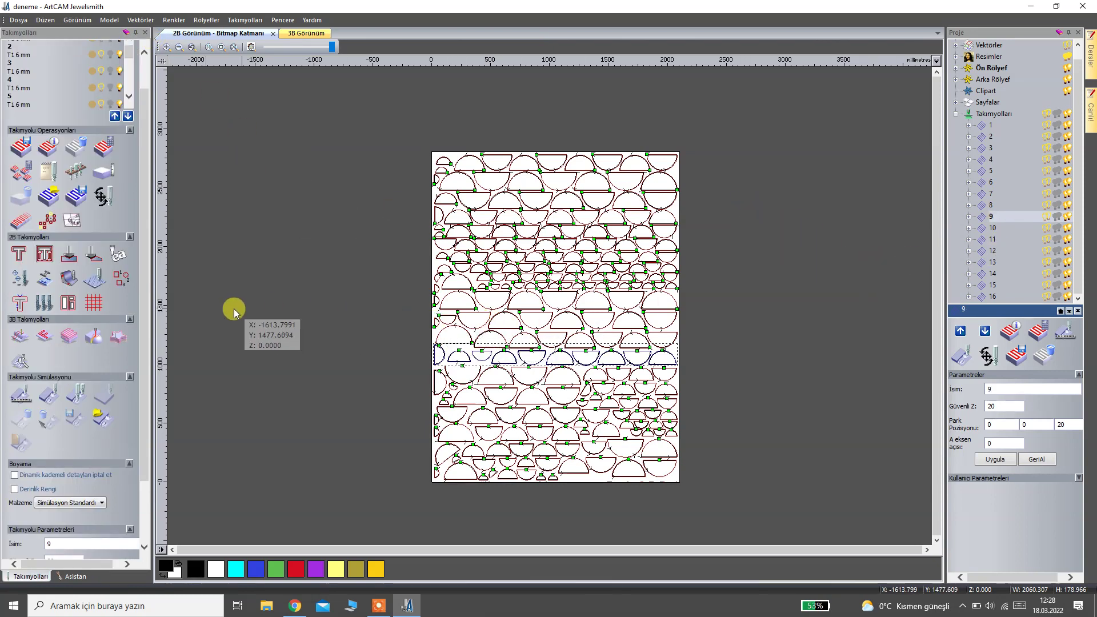
click(21, 304)
click(104, 429)
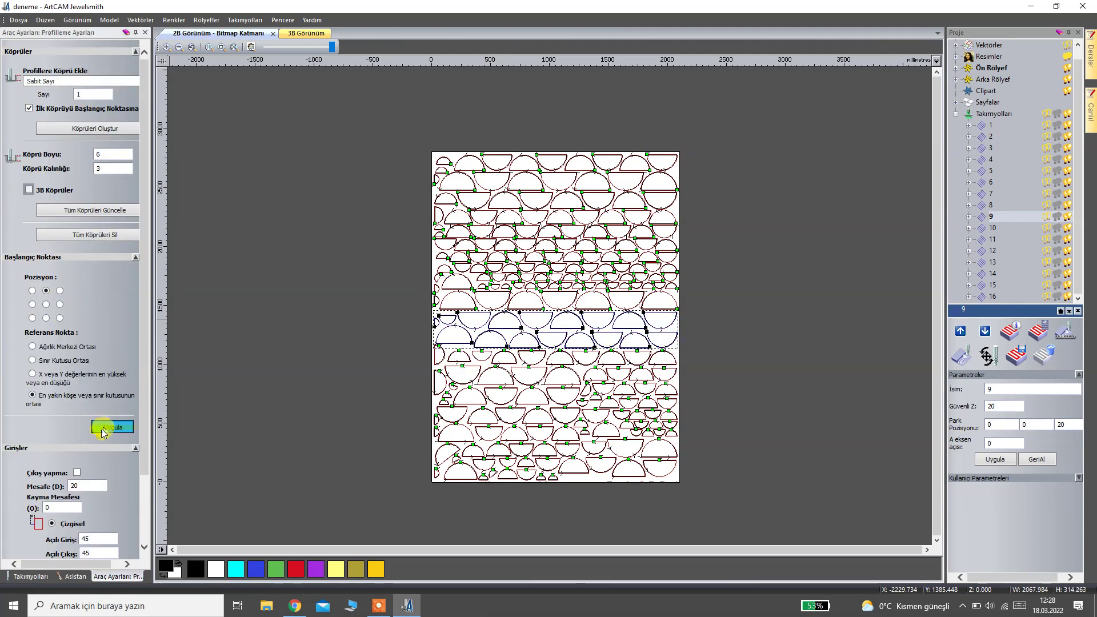
Close the profile settings of toolpath 9 and apply the top-centre start point position to toolpath 10.
click(992, 227)
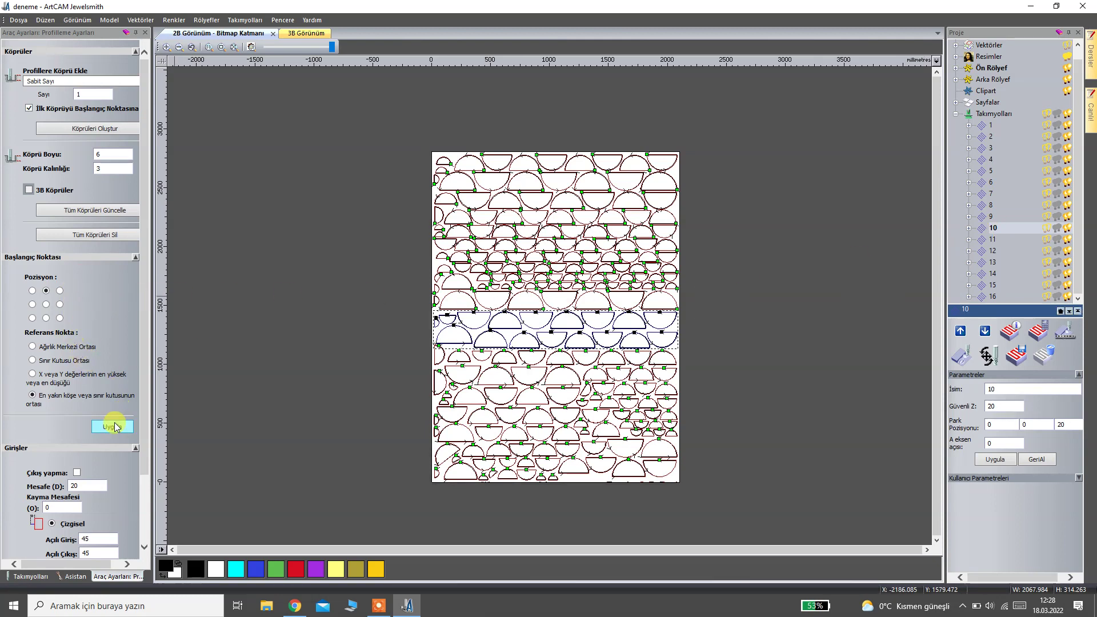
click(146, 33)
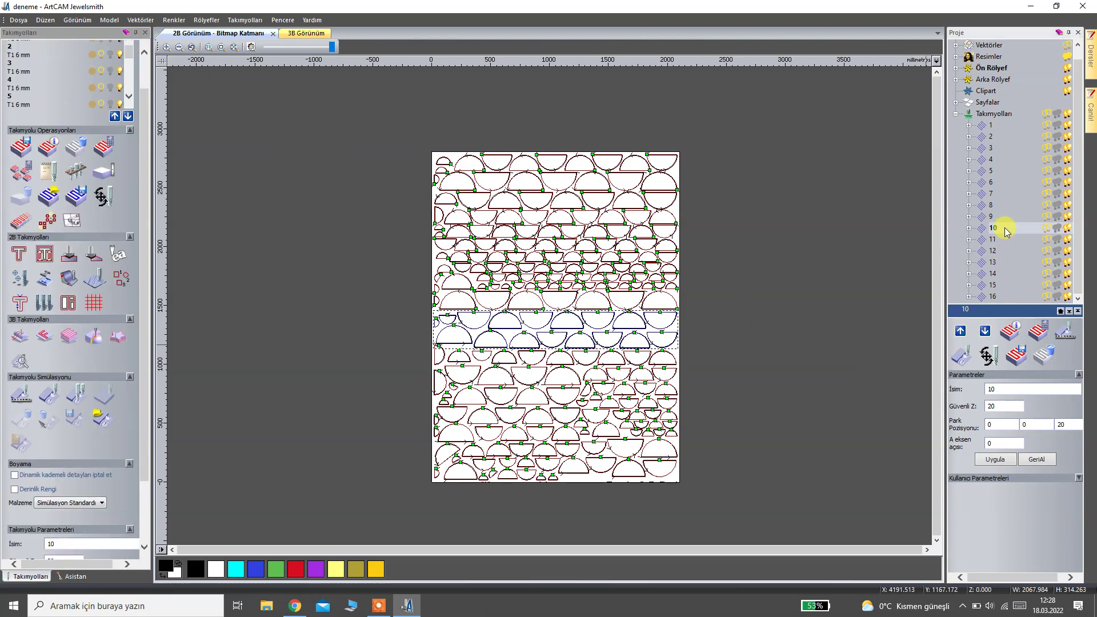
click(20, 304)
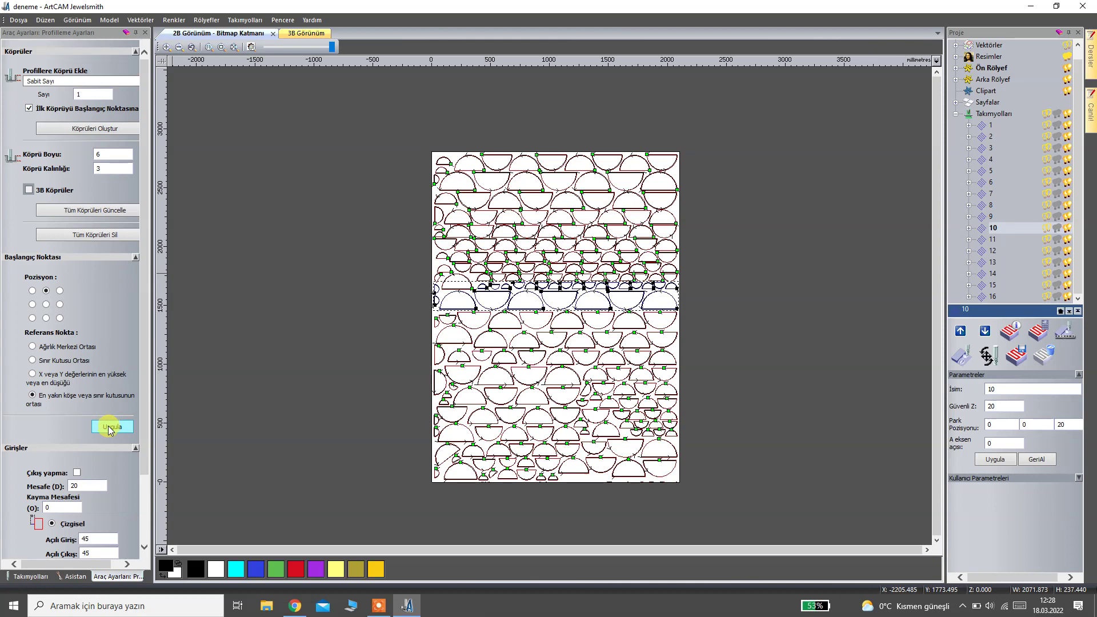
click(111, 427)
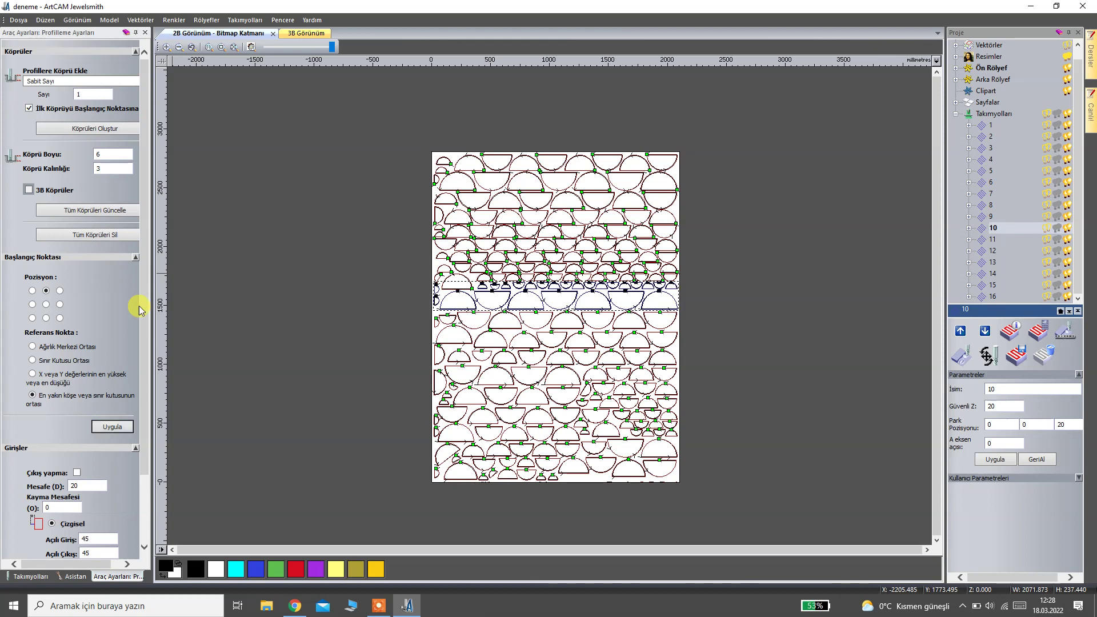
click(146, 32)
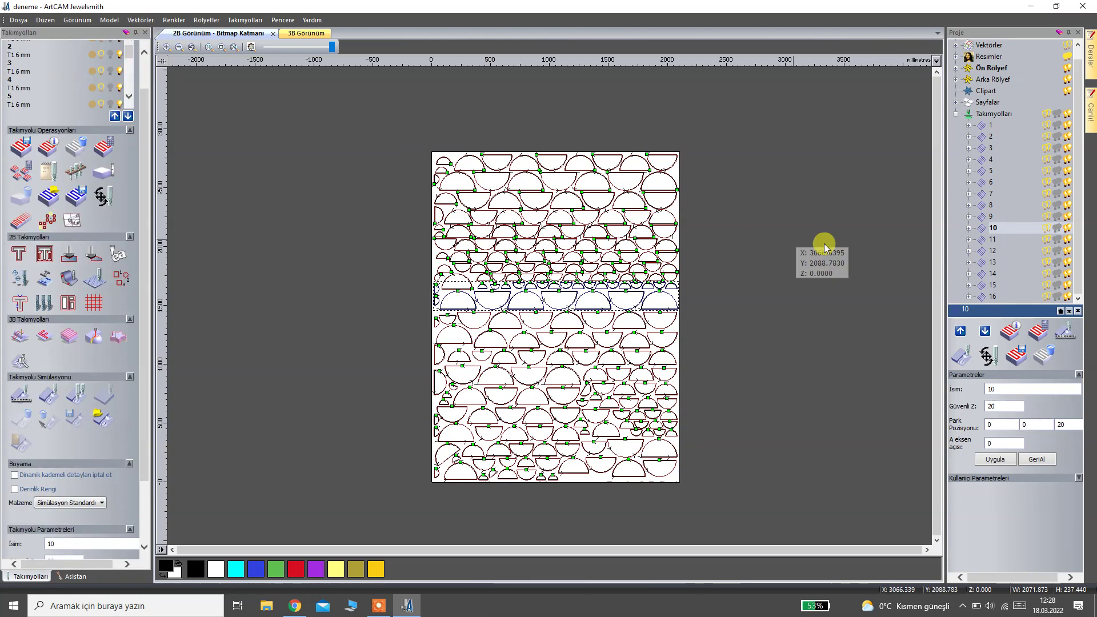
Move the start point of toolpath 11's single semicircle to the top-centre position and close its profile settings.
click(996, 240)
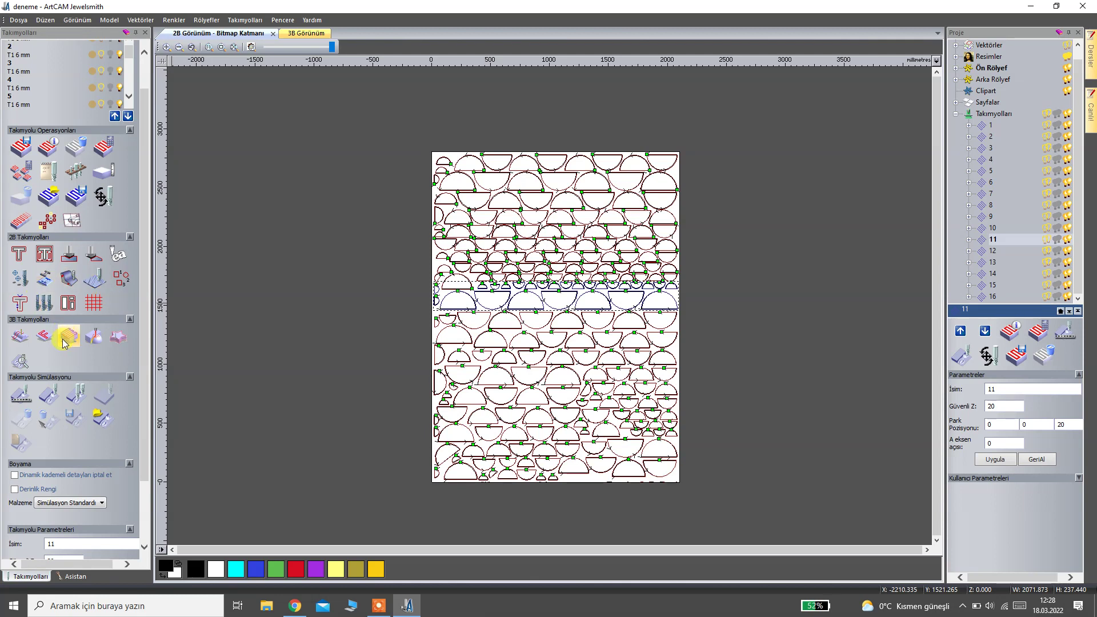
click(25, 312)
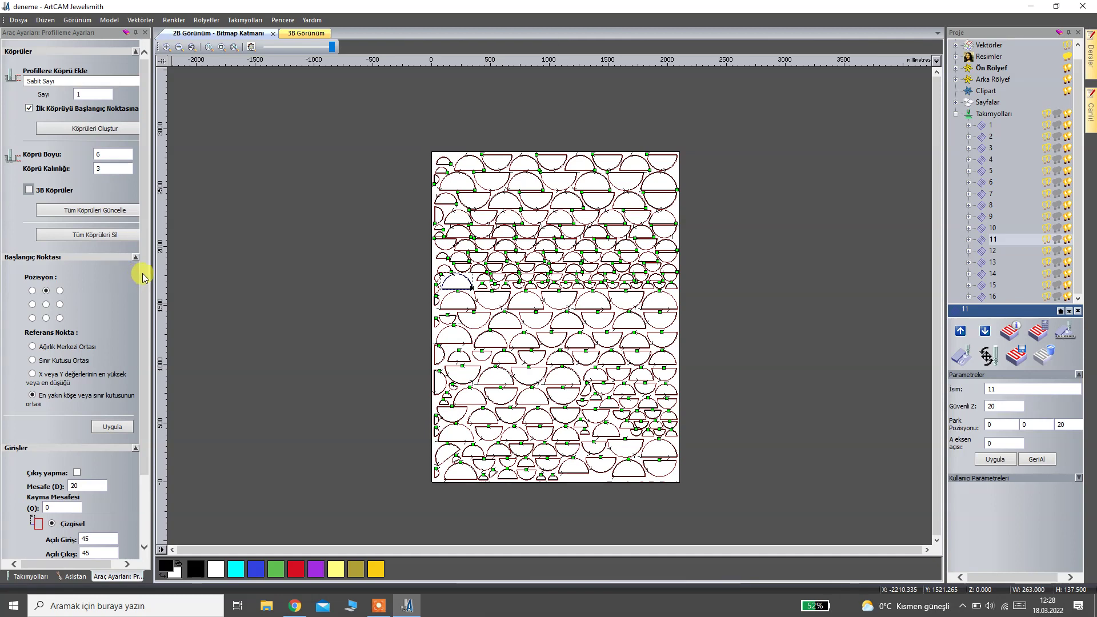
click(109, 426)
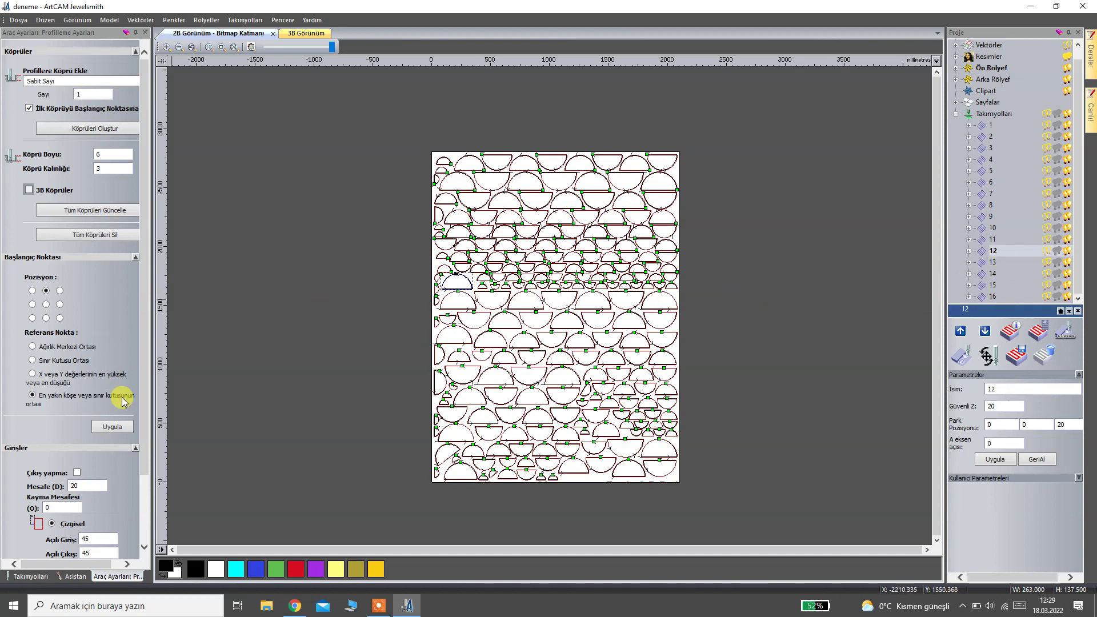
click(145, 32)
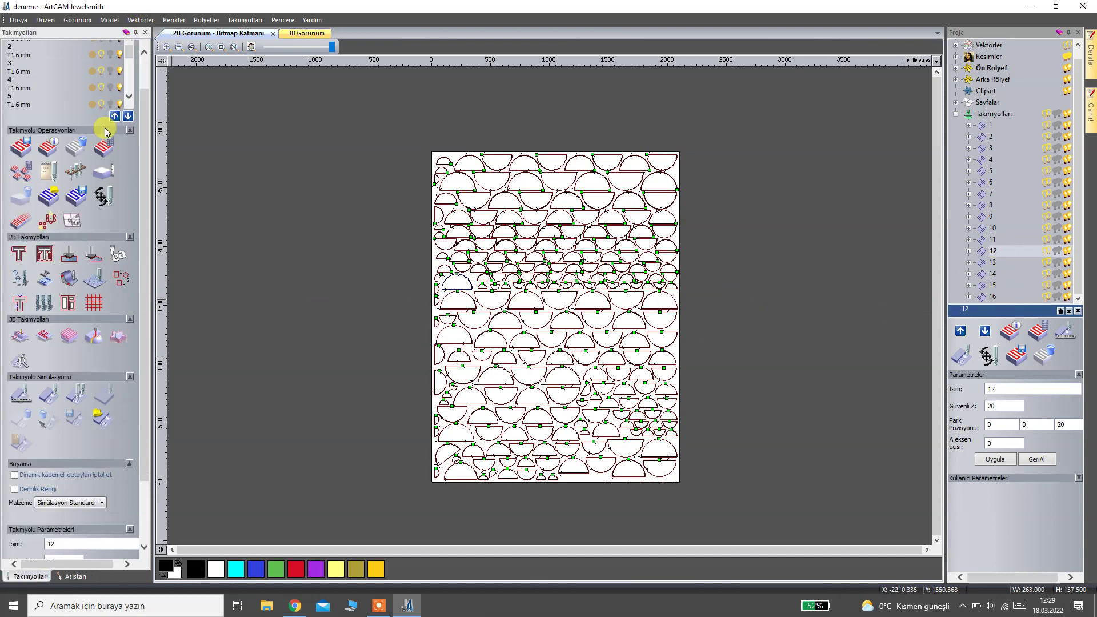
Apply the top-centre start point position to the profiles of toolpath 12 and close its profile settings.
click(21, 304)
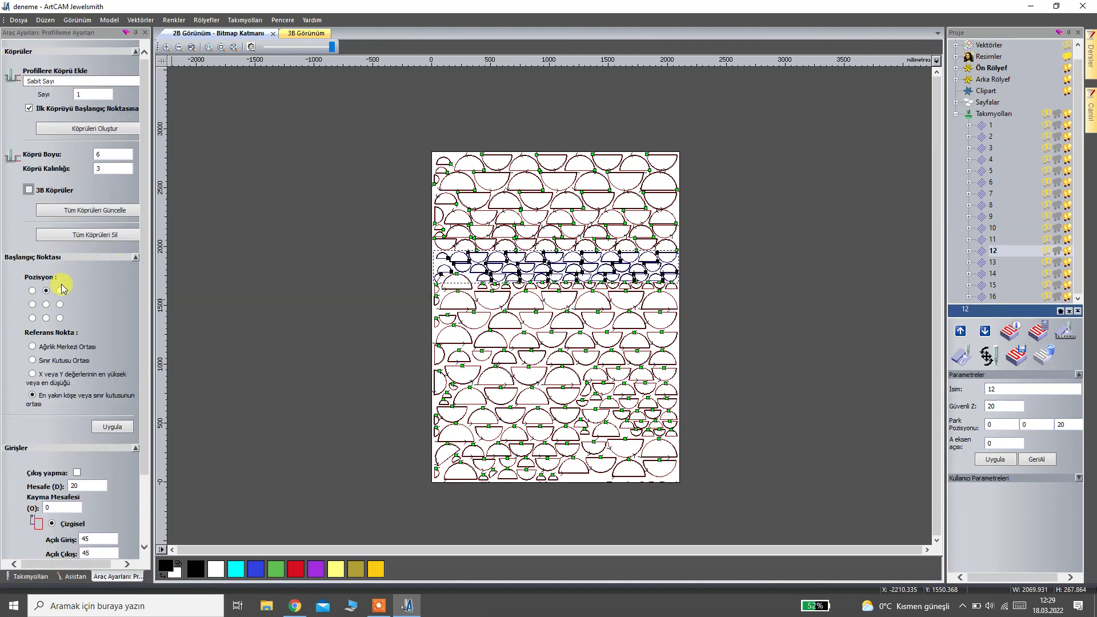
click(104, 424)
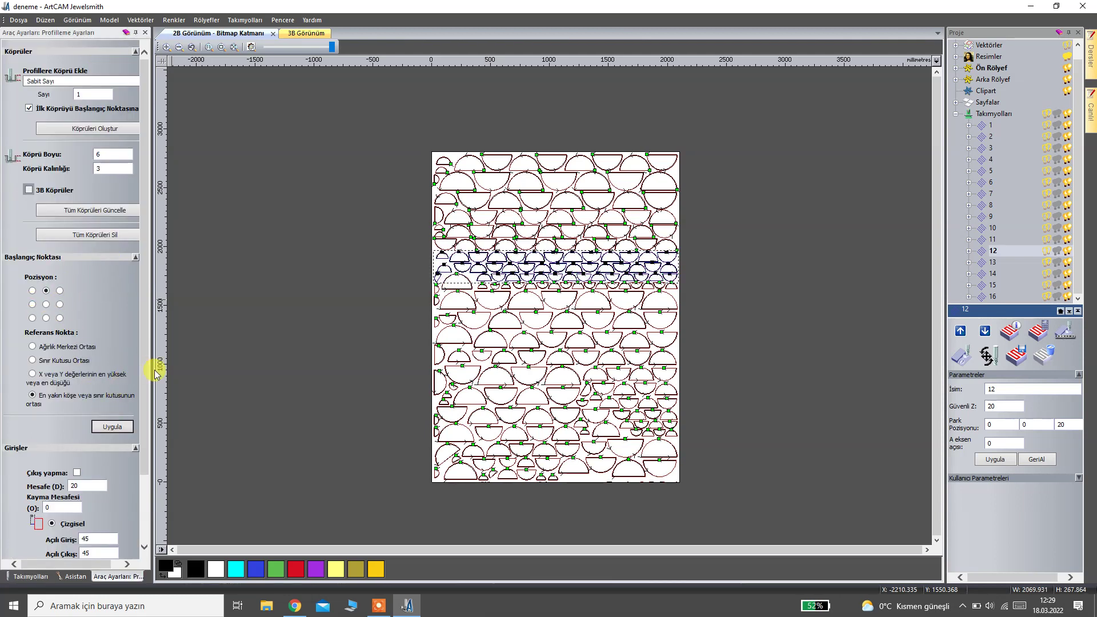
click(148, 34)
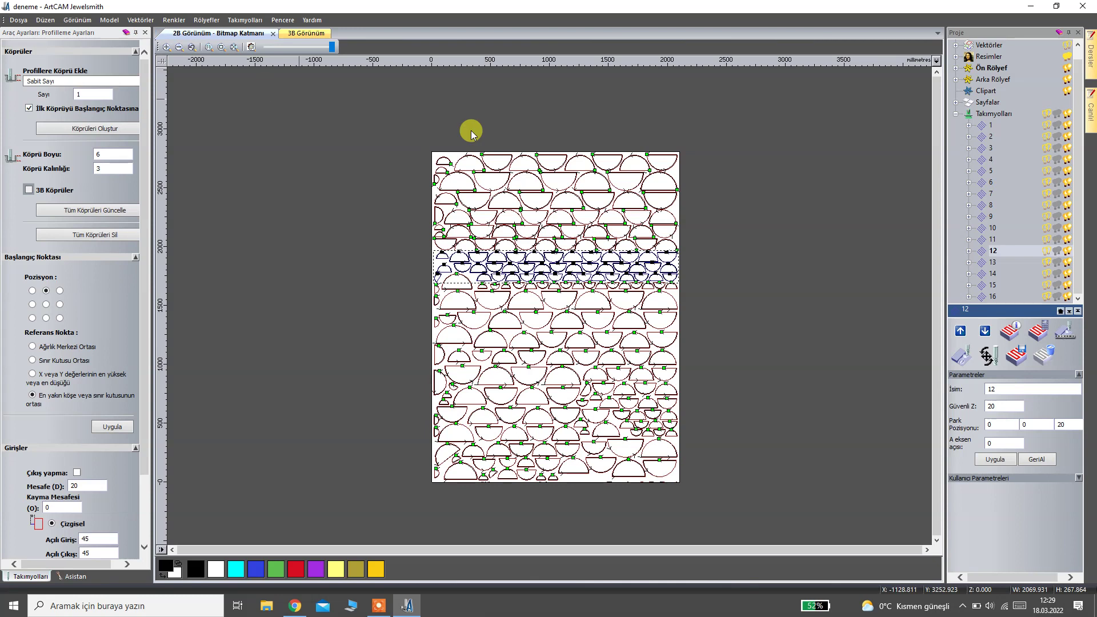
Move the start points of toolpath 13 to the top-centre position and close its profile settings.
click(995, 263)
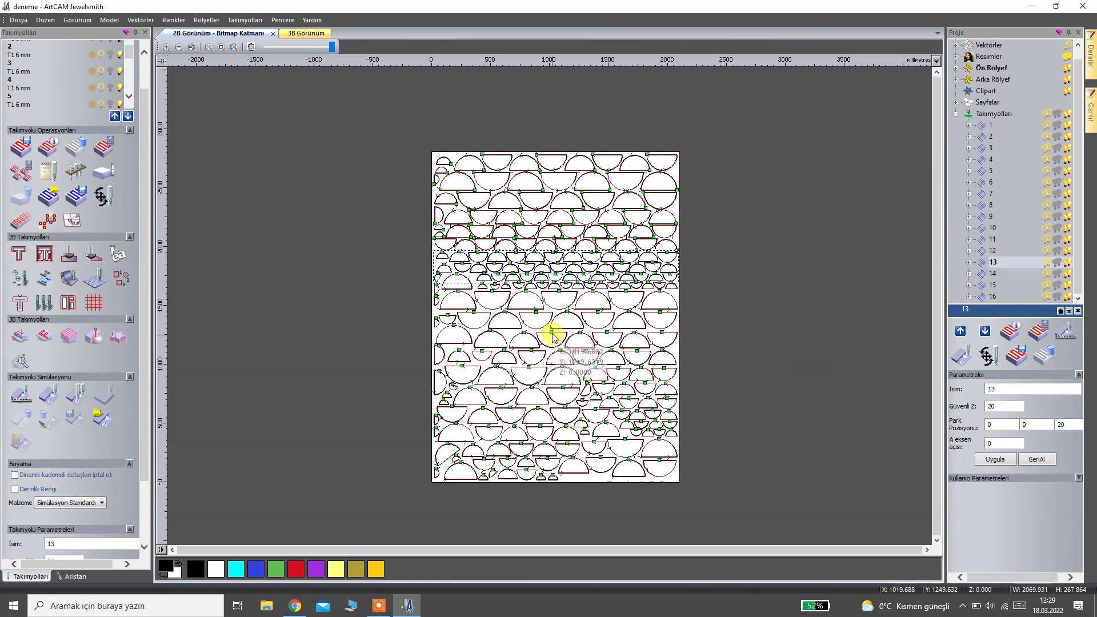
click(20, 303)
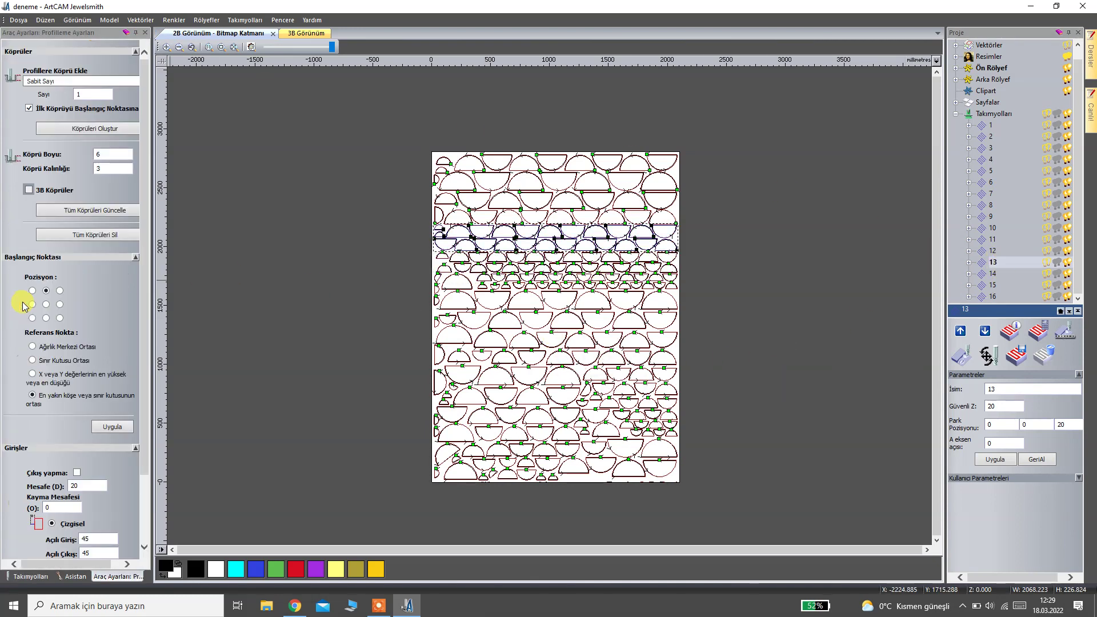
click(105, 424)
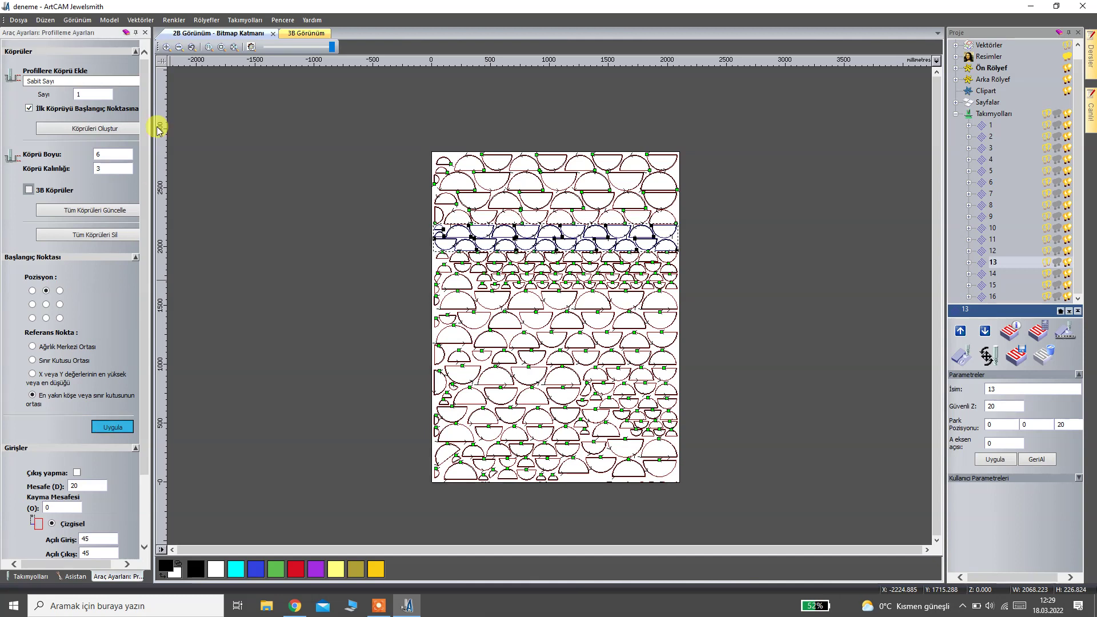
click(145, 33)
Apply the top-centre start point position to the profiles of toolpath 14 and close its profile settings.
click(997, 271)
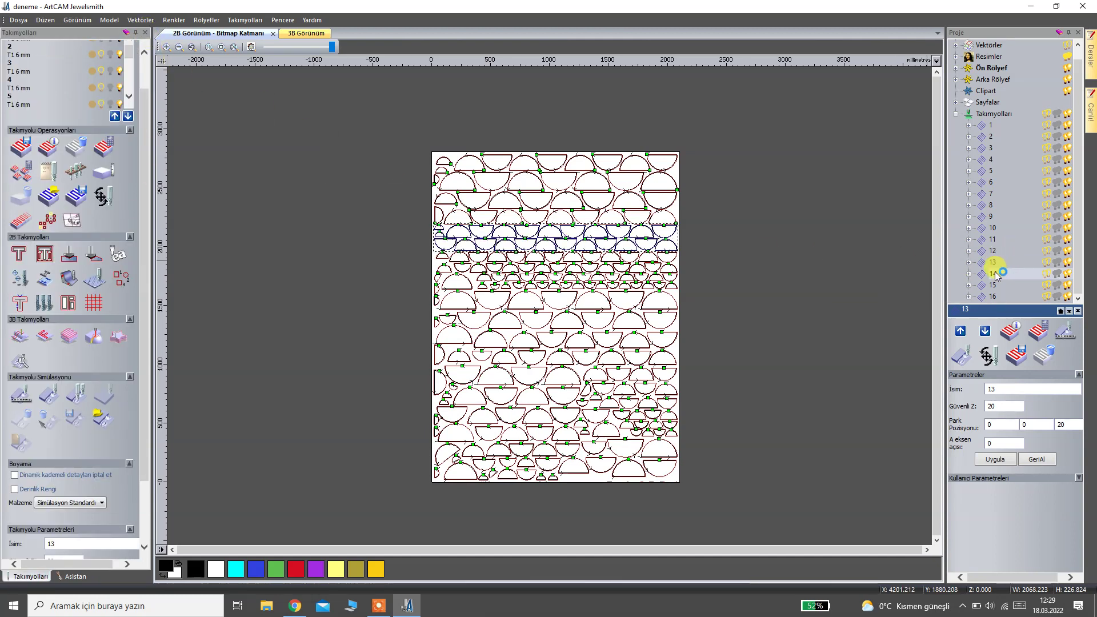
click(19, 303)
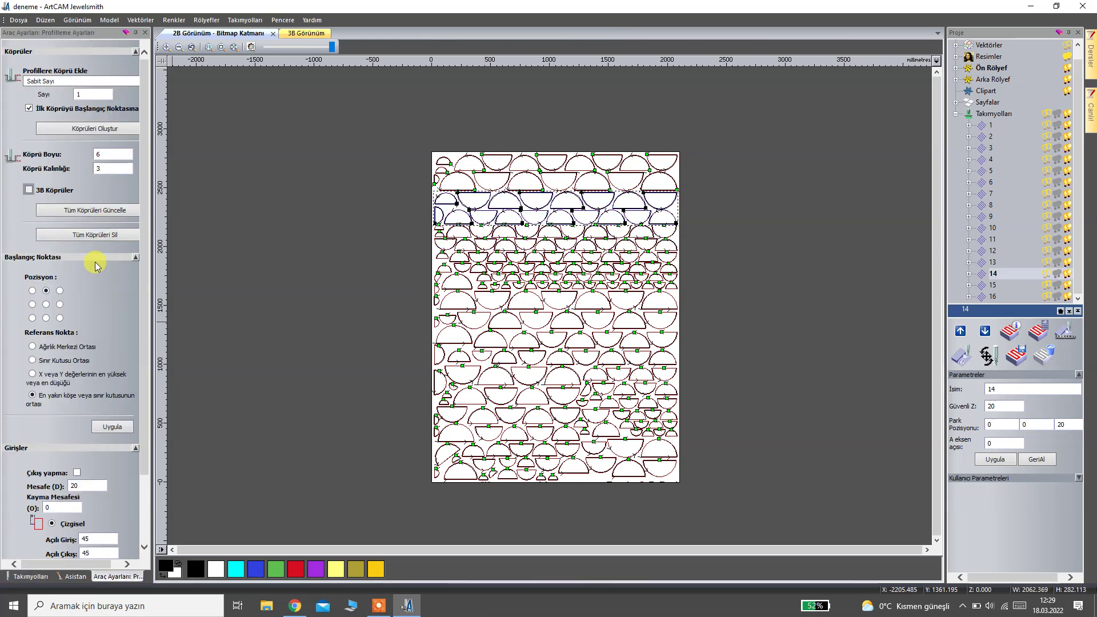
click(105, 428)
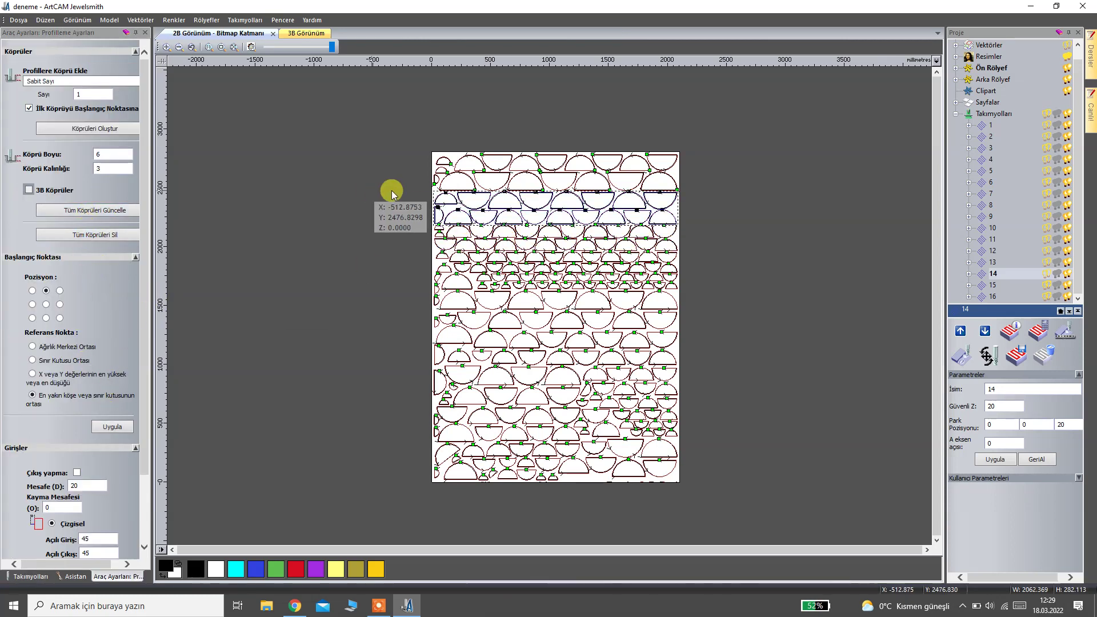
click(145, 32)
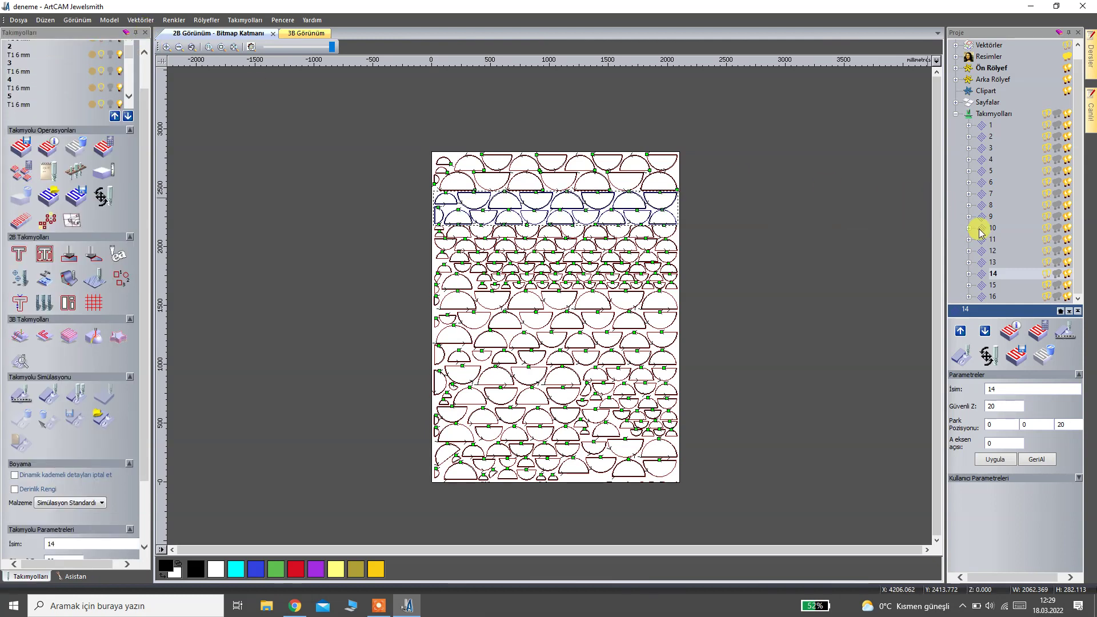
Move the start points of toolpath 15 to the top-centre position and close its profile settings.
click(994, 286)
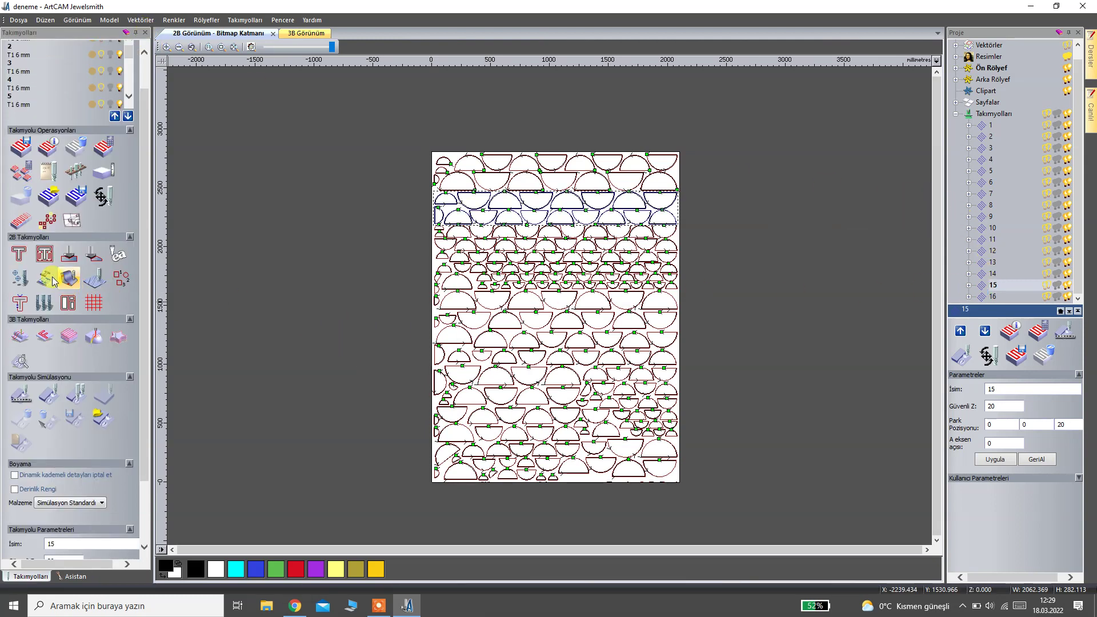
click(22, 301)
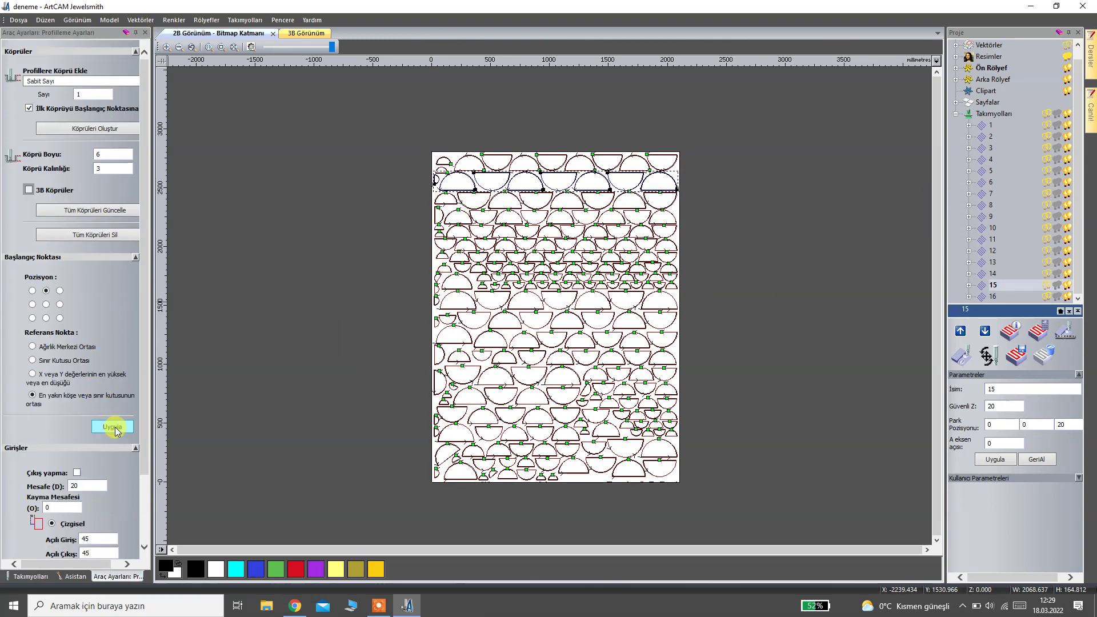
click(145, 33)
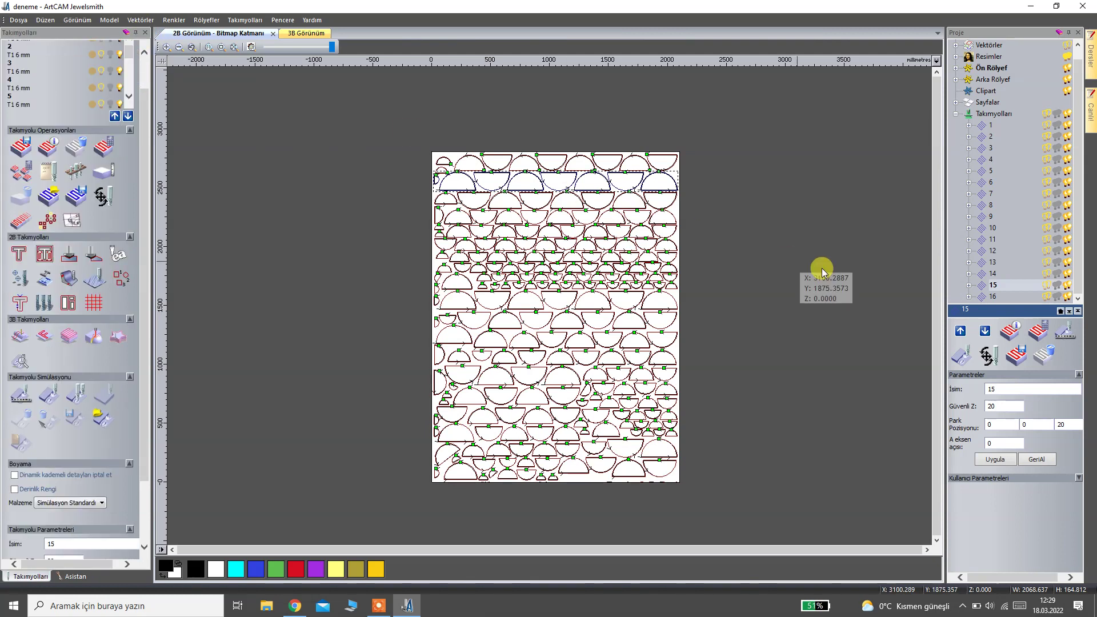
Apply the top-centre start point position to the profiles of toolpath 16 and close its profile settings.
click(992, 297)
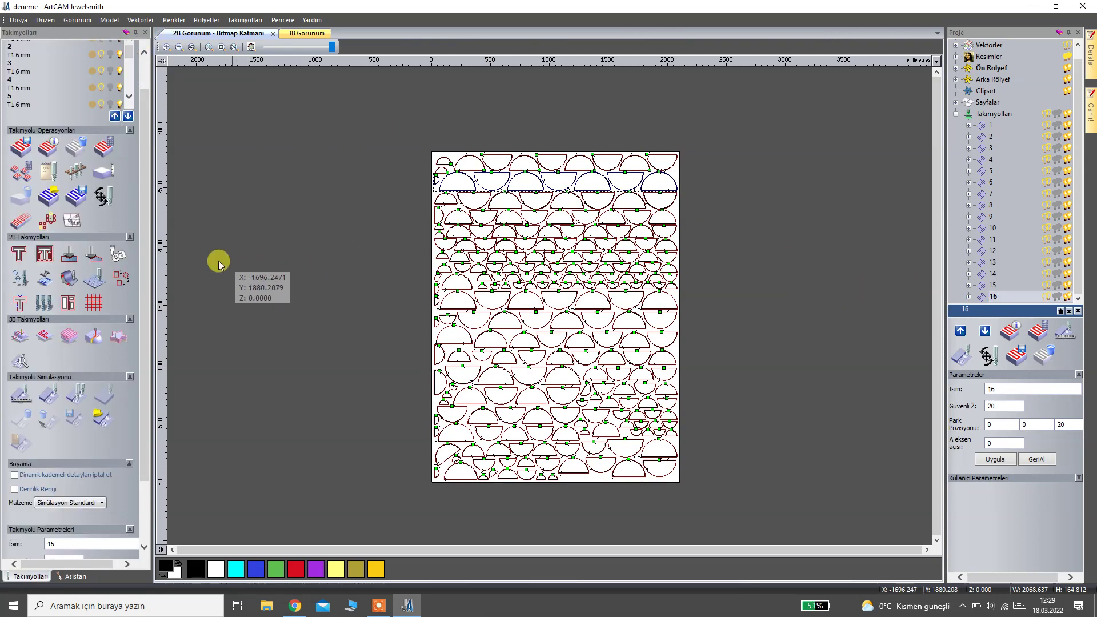
click(21, 299)
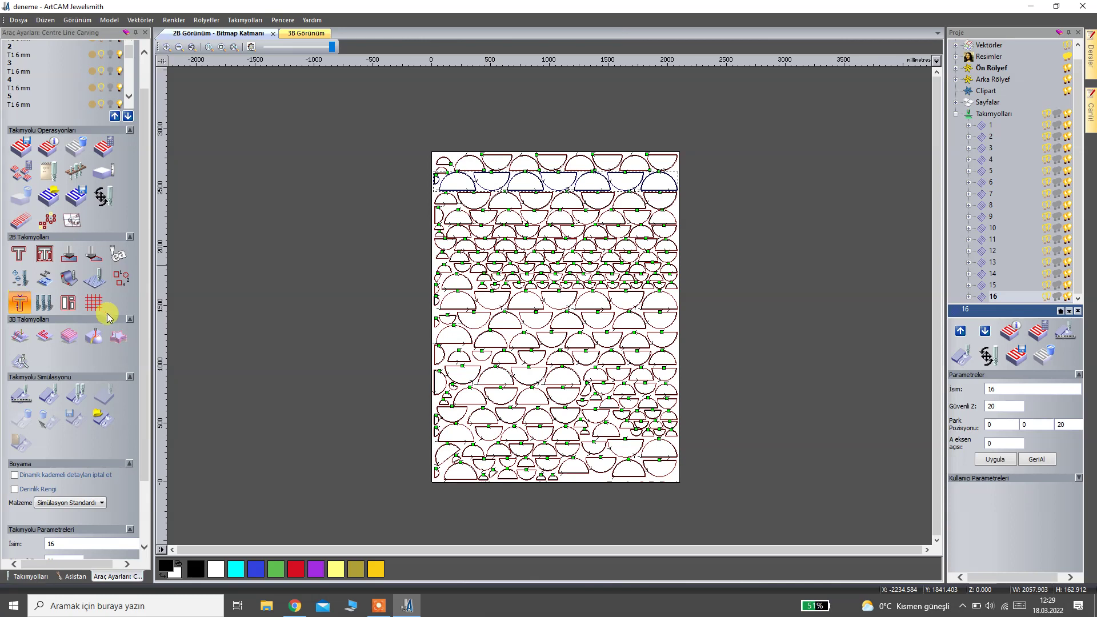
click(102, 427)
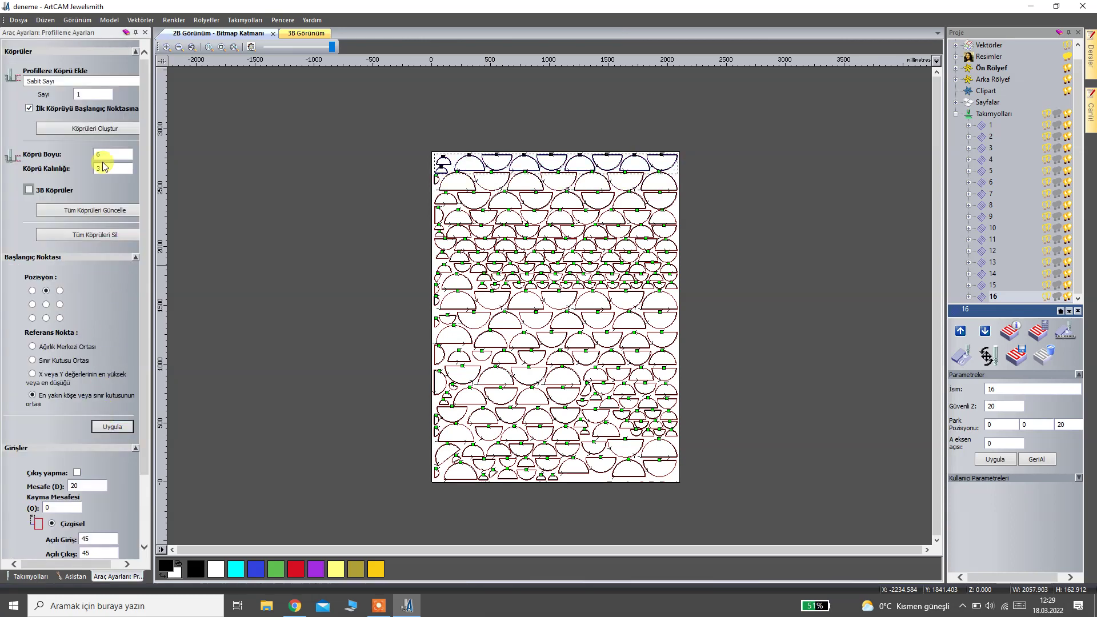
click(146, 32)
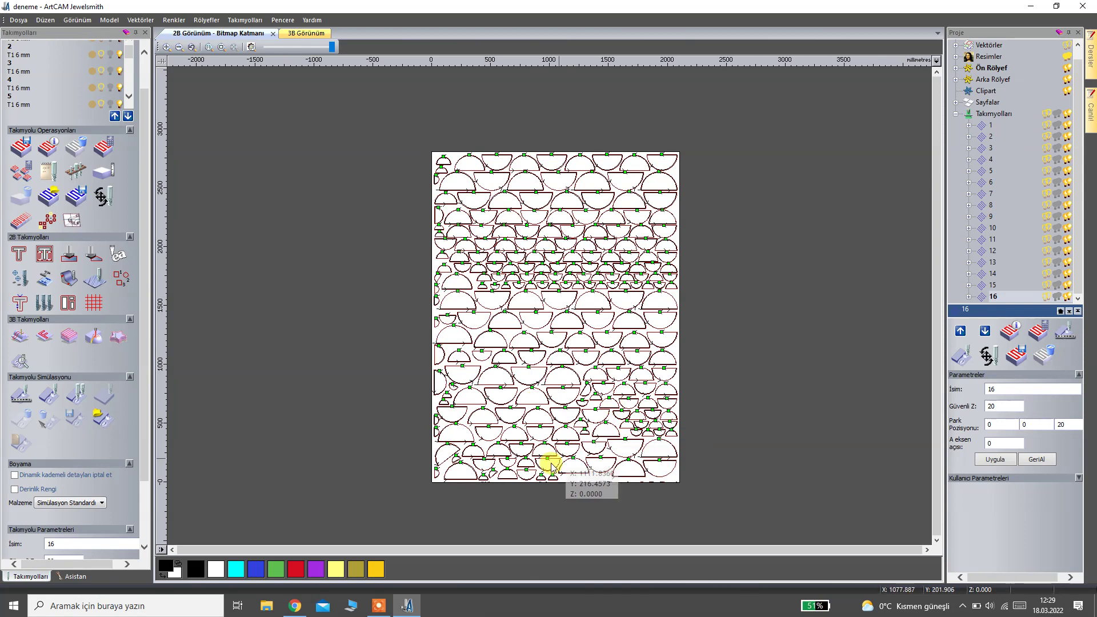
Examine the start point markers and cutting directions on the semicircle profiles across the whole sheet.
scroll(514, 468, up, 3)
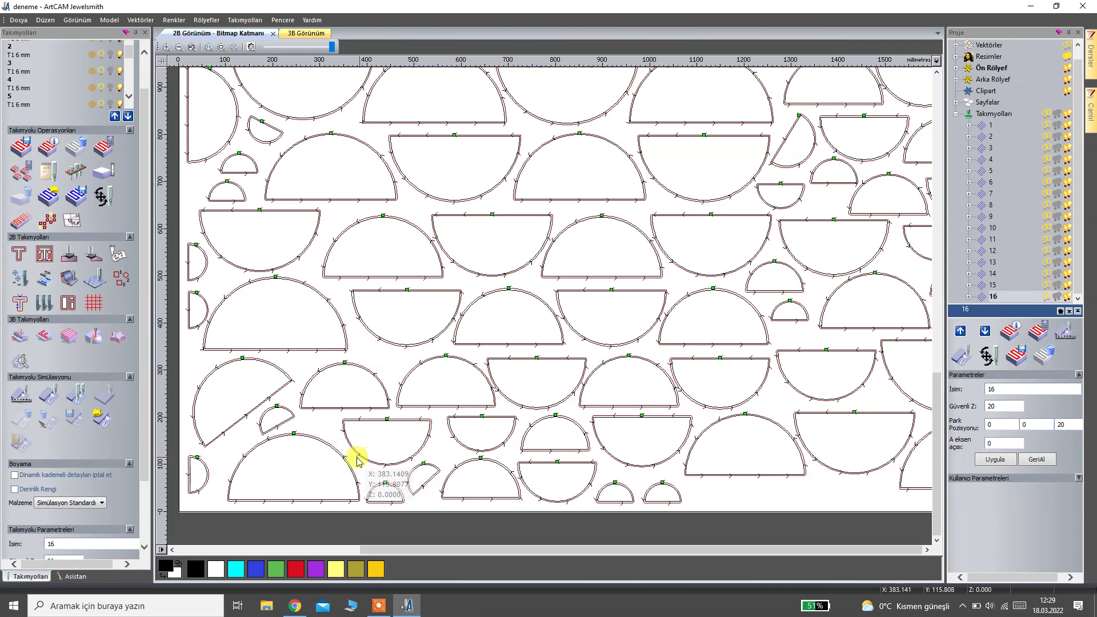
scroll(352, 458, down, 2)
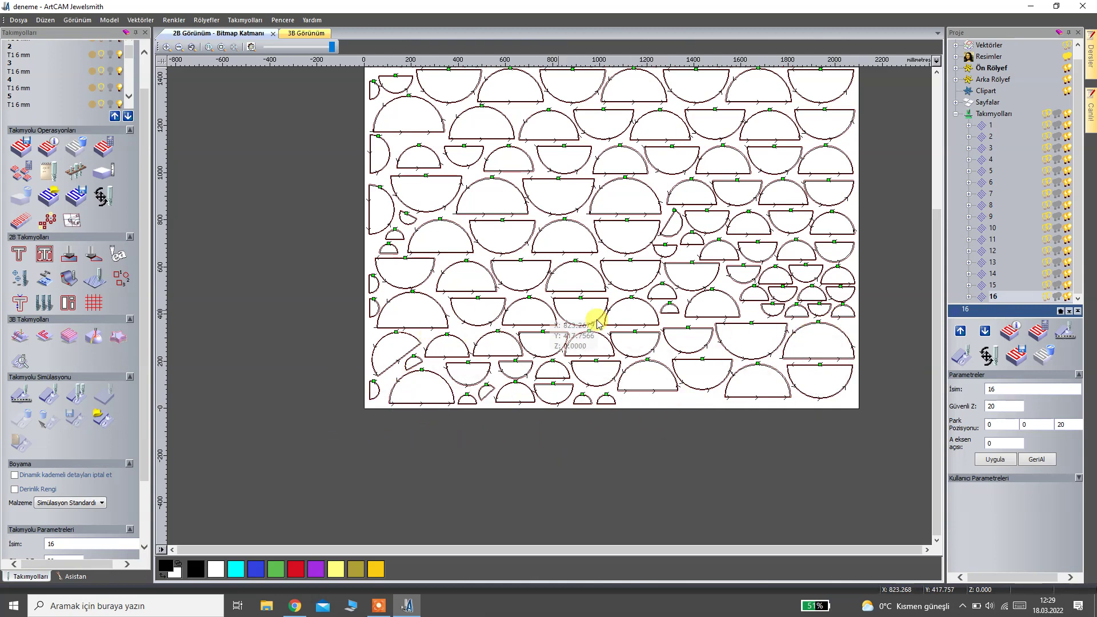
scroll(577, 343, down, 2)
scroll(596, 170, up, 2)
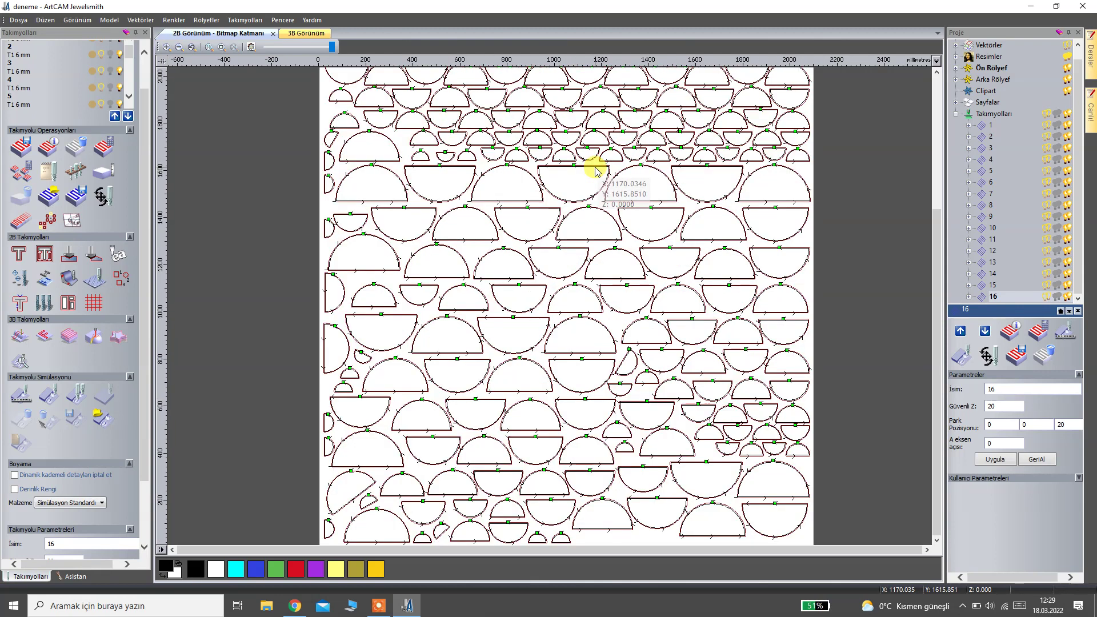
scroll(568, 318, down, 2)
scroll(565, 172, up, 2)
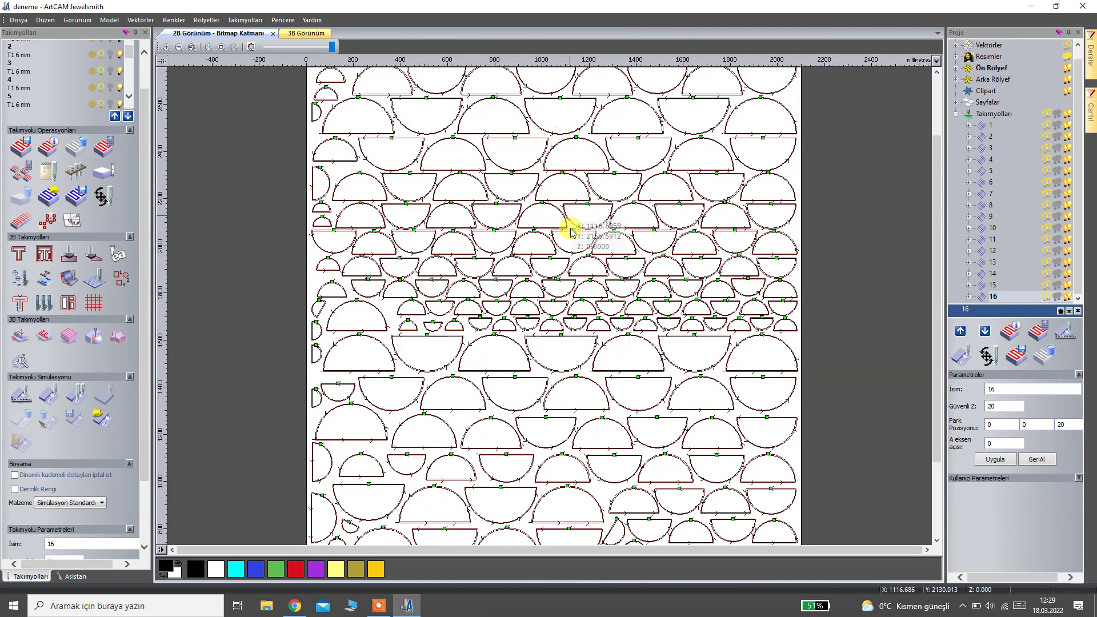
scroll(563, 332, down, 2)
scroll(472, 209, up, 2)
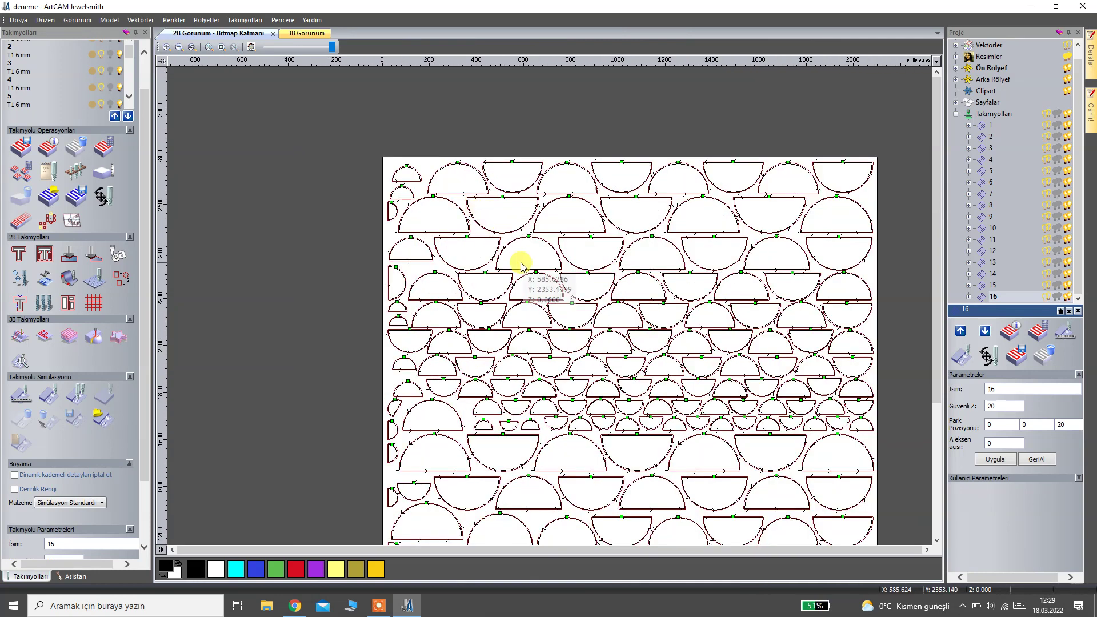
scroll(520, 264, up, 2)
scroll(517, 253, down, 2)
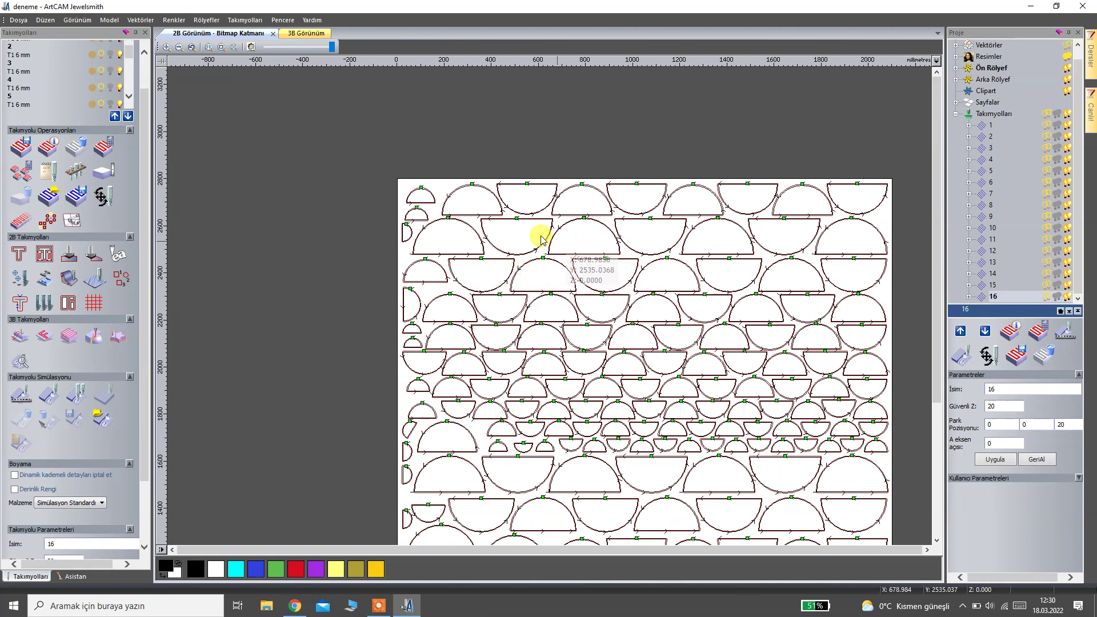
scroll(512, 226, down, 2)
scroll(657, 240, down, 2)
scroll(661, 363, up, 2)
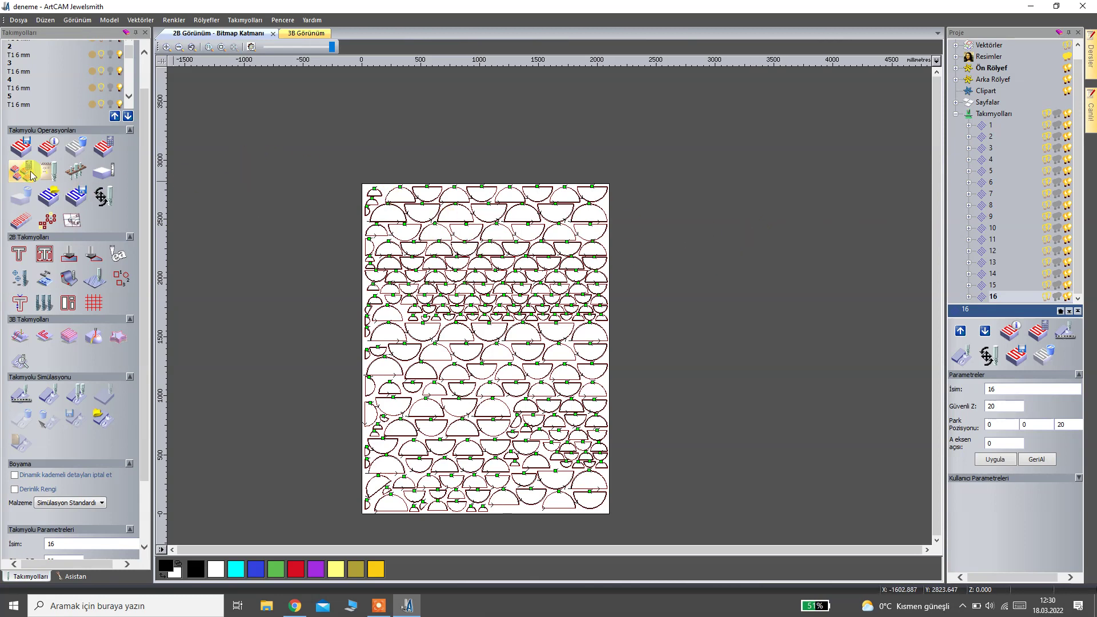
Open the toolpath export settings, name the combined output file kess, and select toolpath 1 in the save list.
click(20, 147)
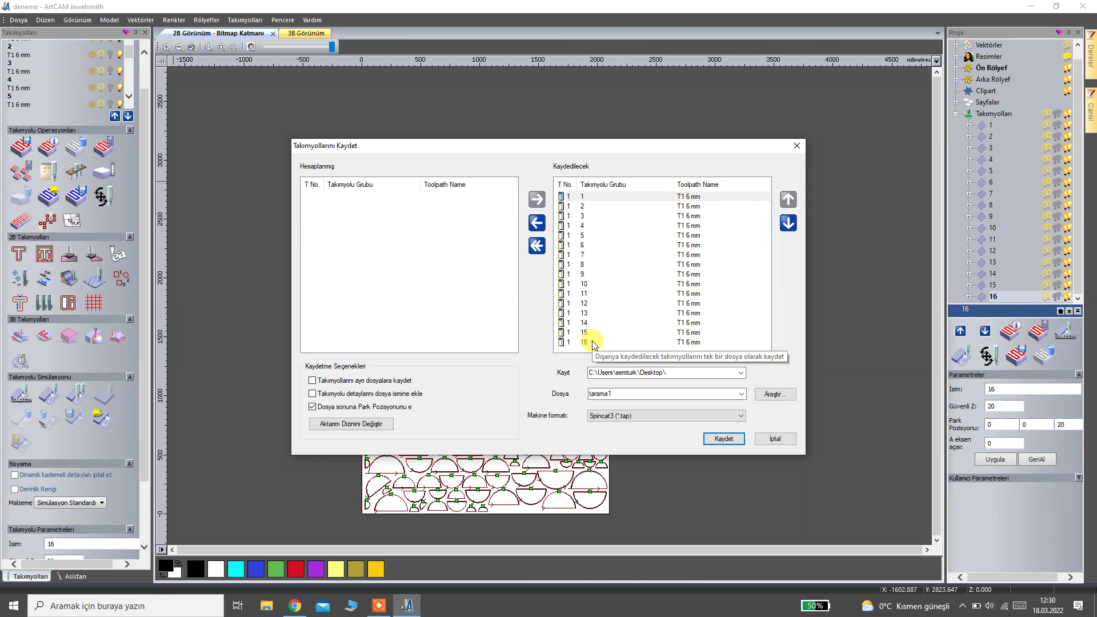
double_click(617, 393)
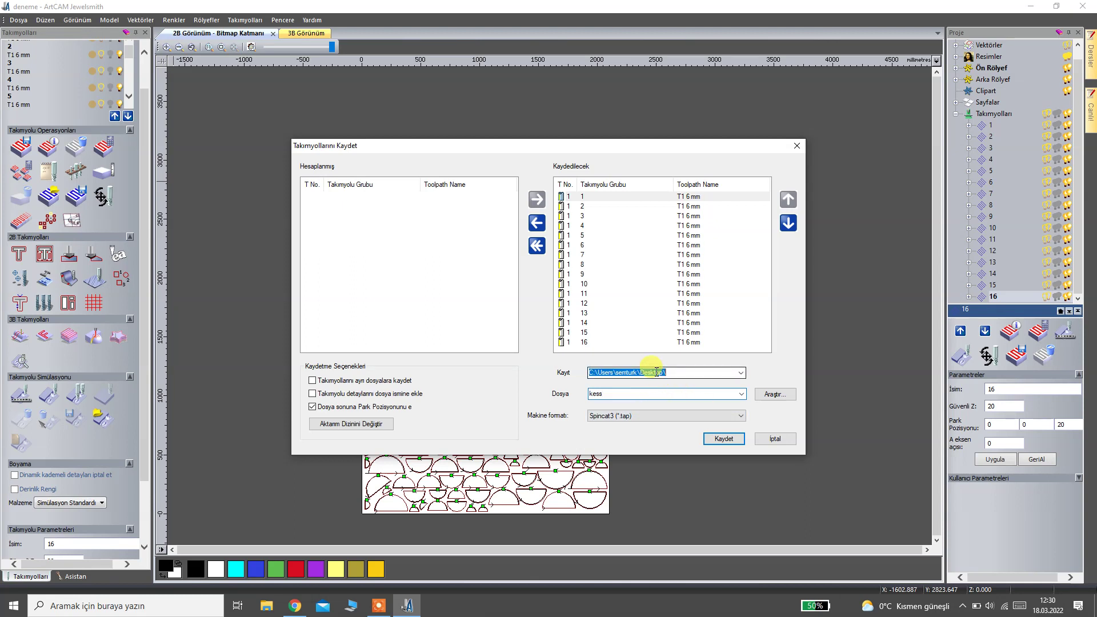
double_click(643, 394)
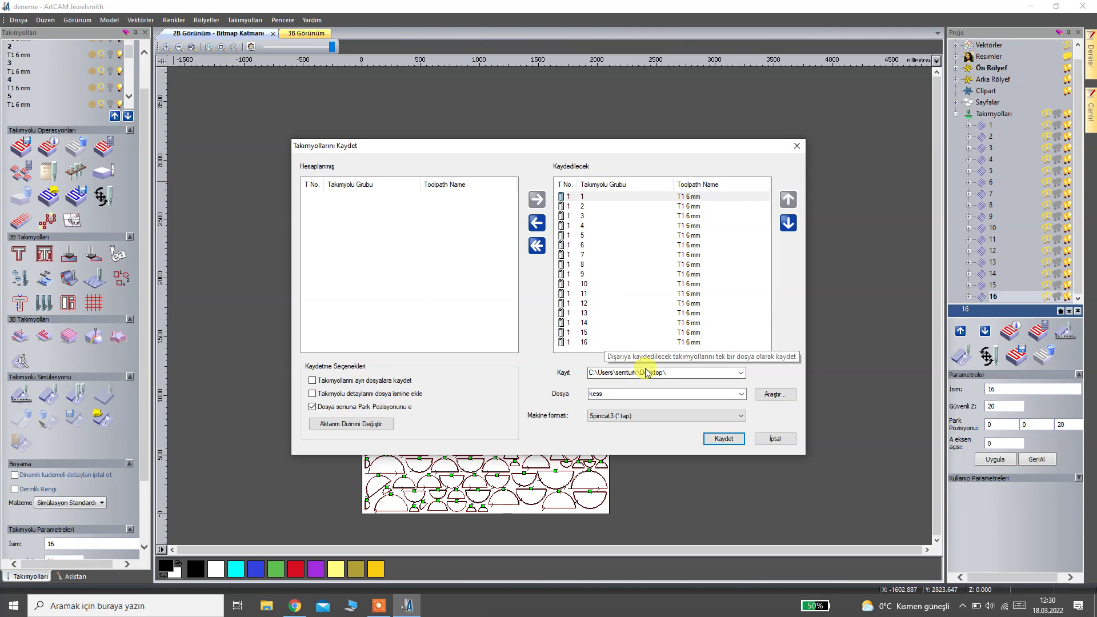
click(591, 198)
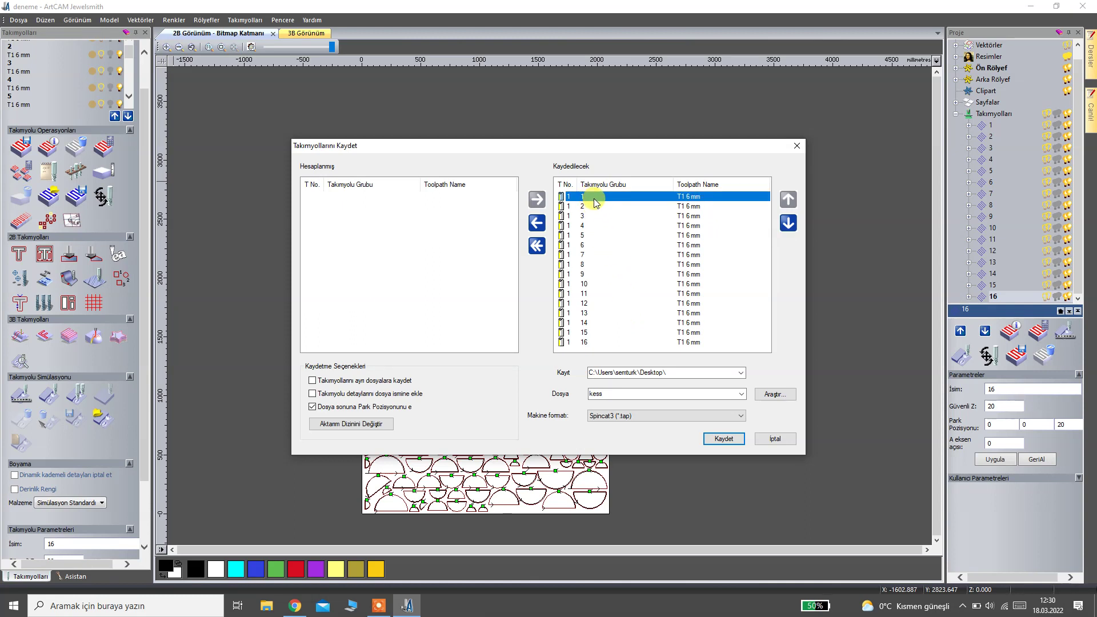